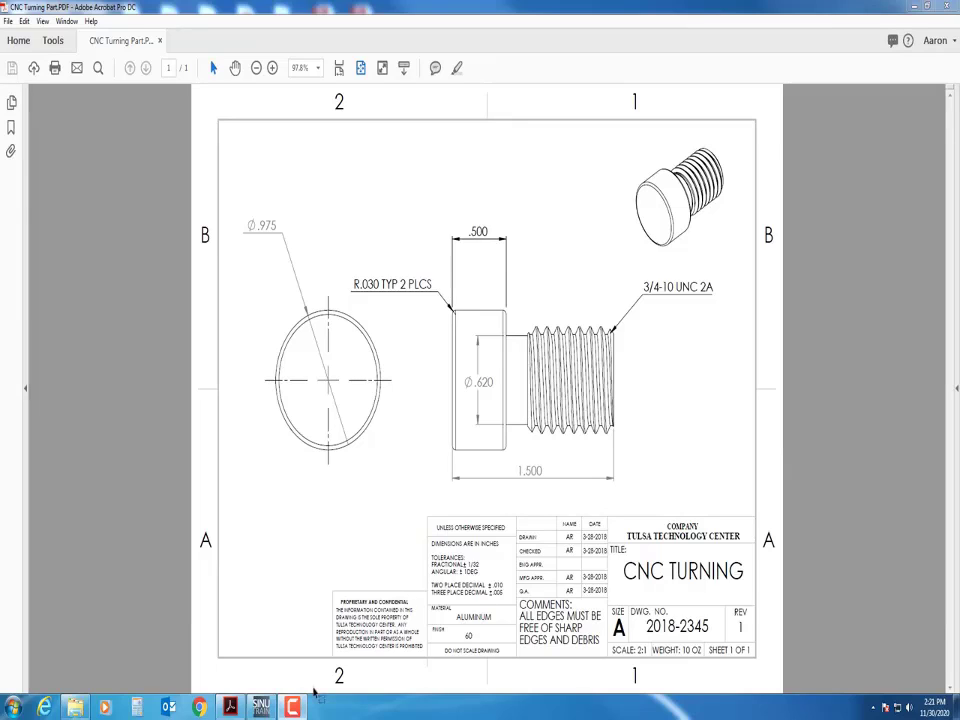
Switch to SinuTrain for SINUMERIK Operate and start the TULSA_TECH_FRYER_Lathe machine.
{"action": "mouse_move", "coordinate": [259, 709]}
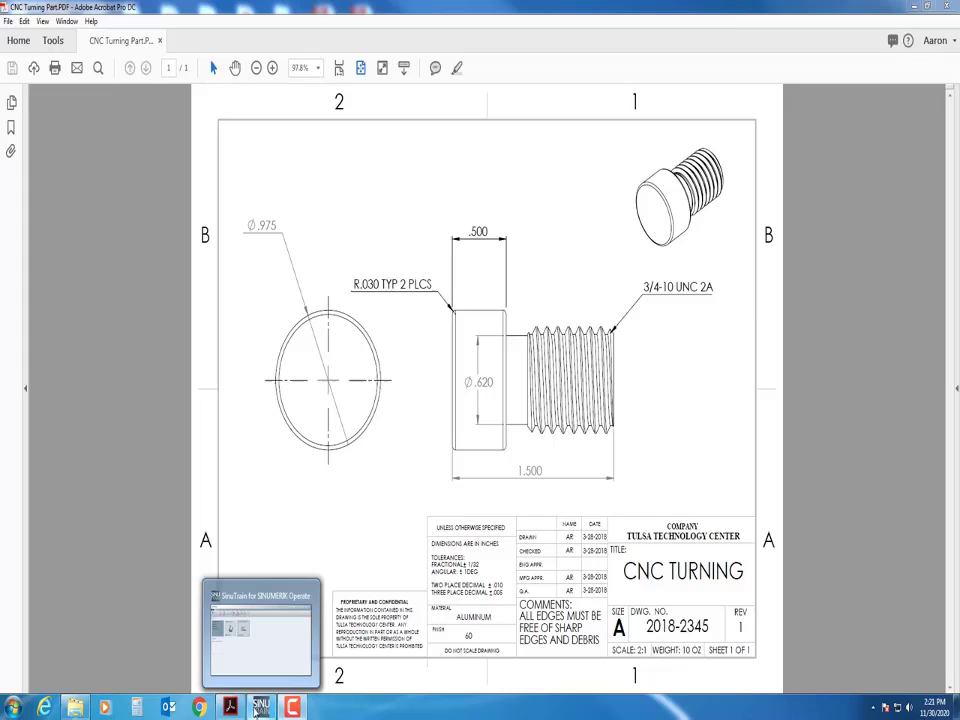
{"action": "left_click", "coordinate": [259, 709]}
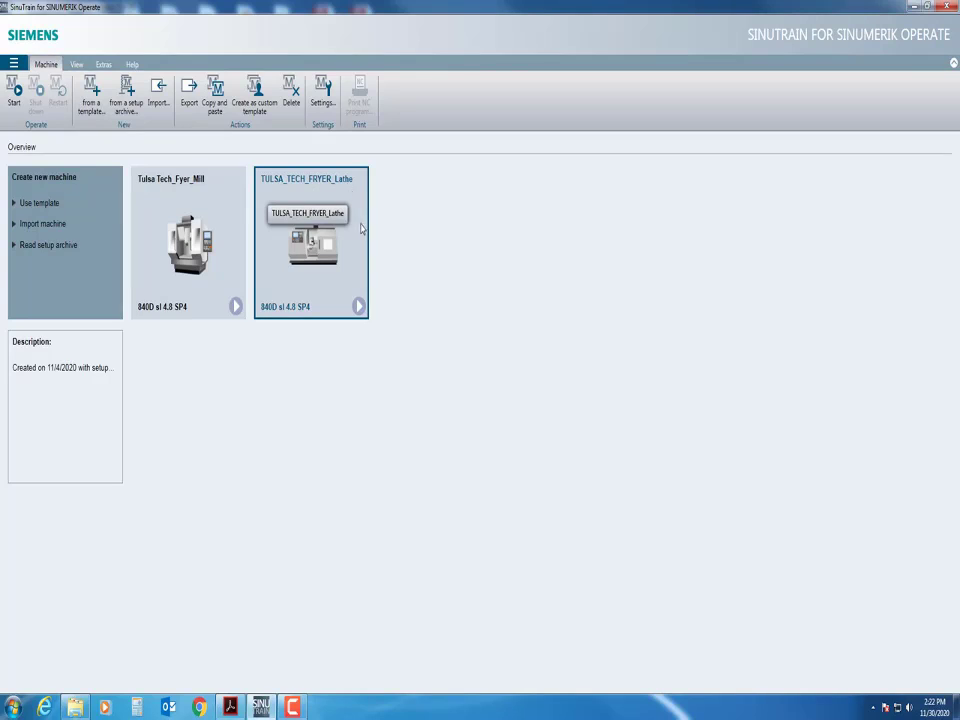
{"action": "left_click", "coordinate": [358, 306]}
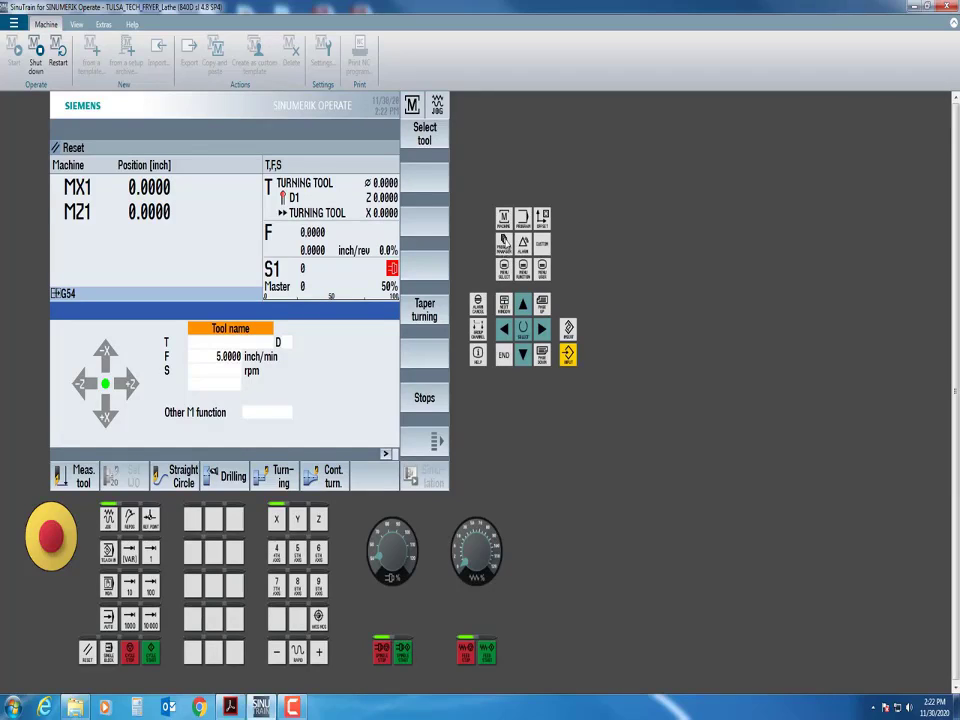
Create a workpiece directory named FRYER TEST PROGRAMS under Workpieces, without adding a sequential program.
{"action": "left_click", "coordinate": [505, 245]}
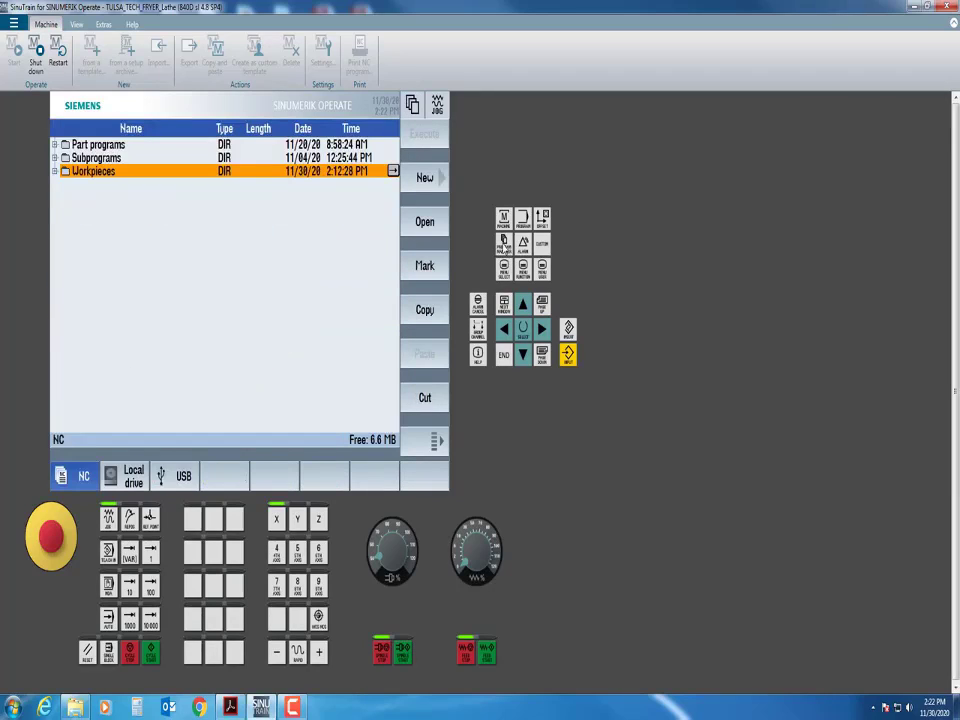
{"action": "left_click", "coordinate": [424, 180]}
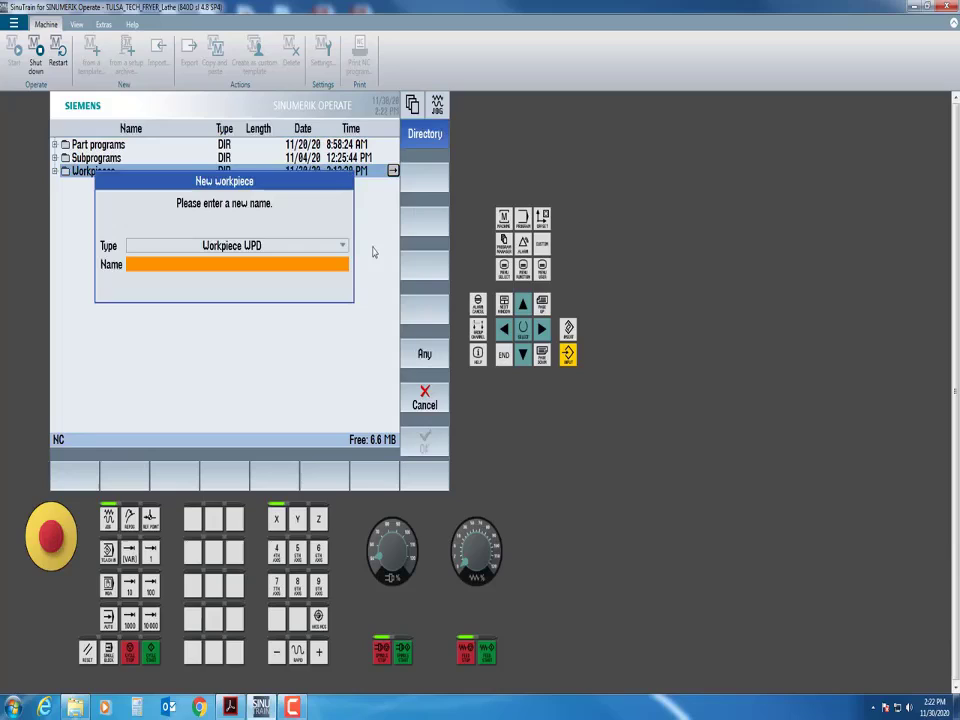
{"action": "type", "text": "FRYER"}
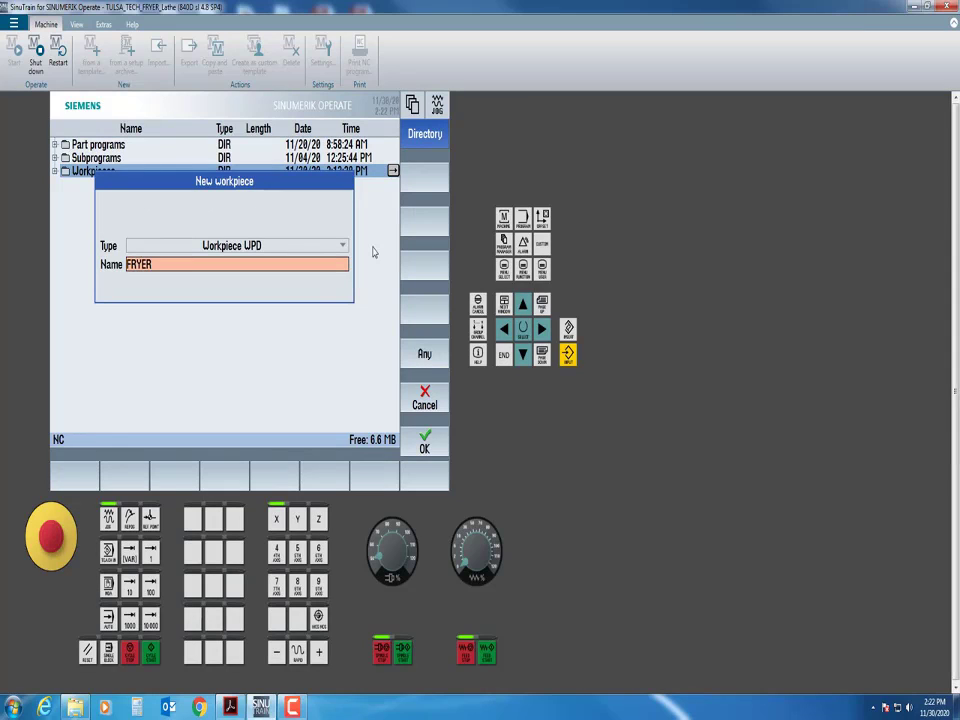
{"action": "type", "text": " TEST PROGRAMS"}
{"action": "left_click", "coordinate": [430, 443]}
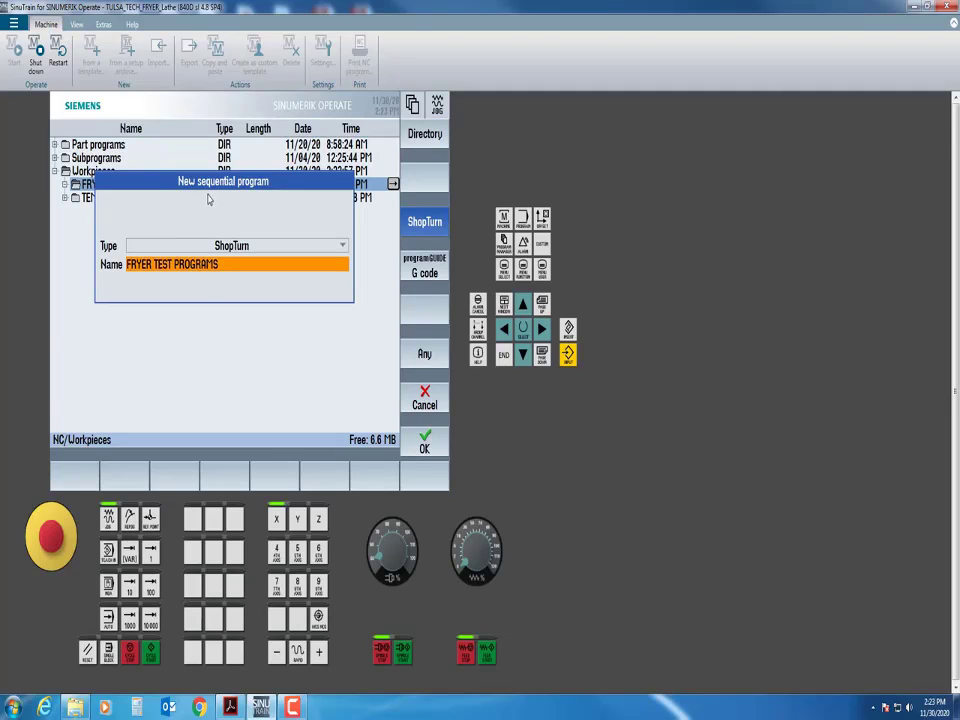
{"action": "left_click", "coordinate": [421, 402]}
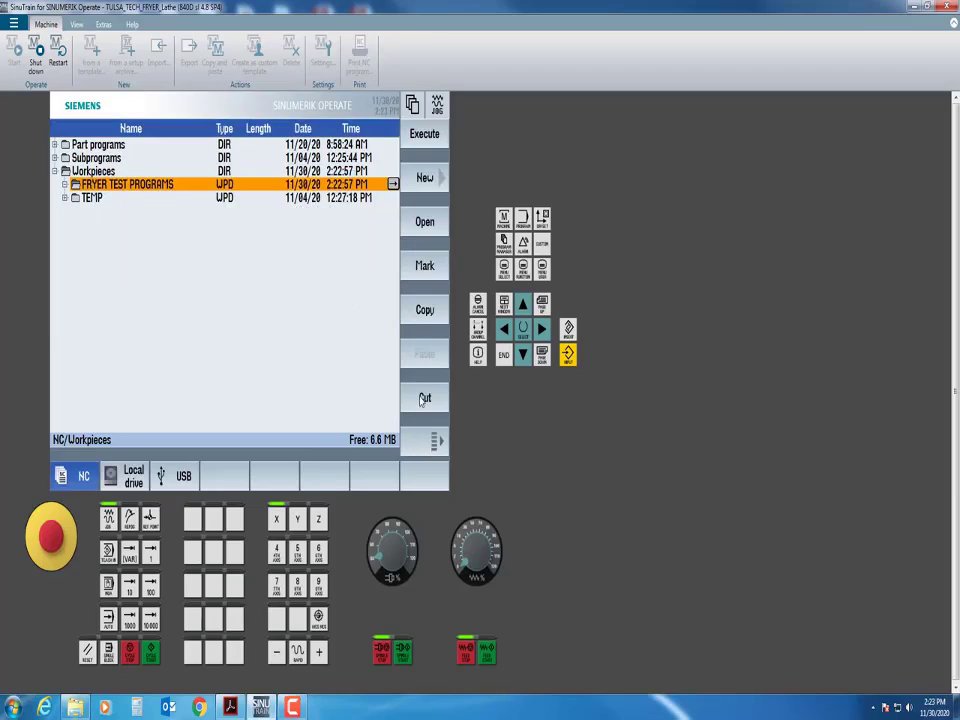
Copy CNC TURNING 1 FRYER G CODE from the USB drive into the FRYER TEST PROGRAMS workpiece, naming it CNC TURNING 1 FRYER G CO.
{"action": "left_click", "coordinate": [177, 477]}
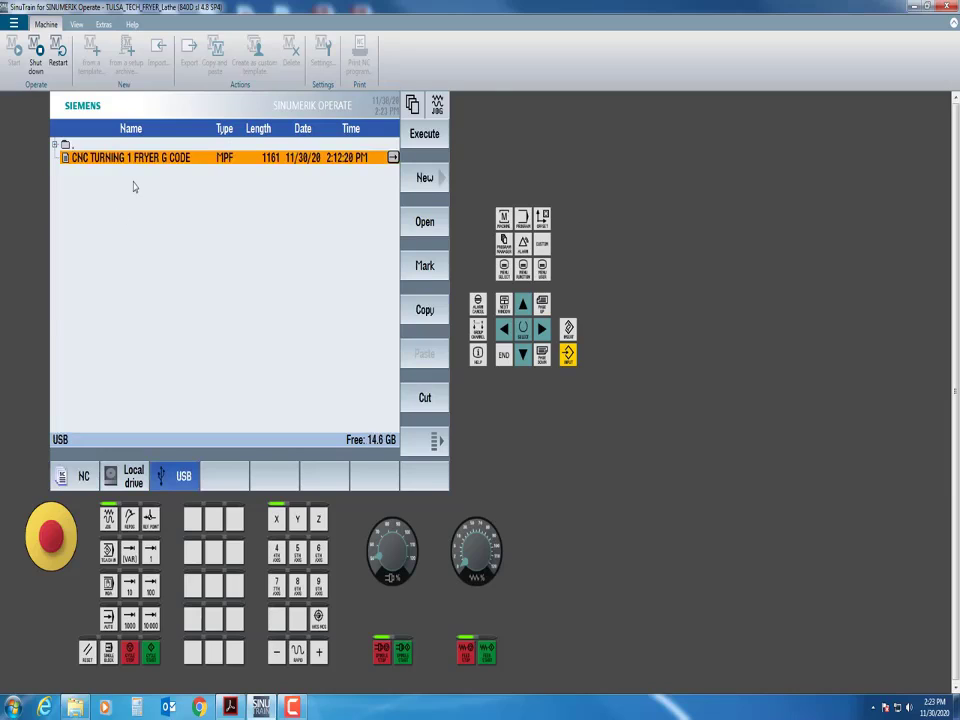
{"action": "left_click", "coordinate": [418, 438]}
{"action": "left_click", "coordinate": [419, 439]}
{"action": "left_click", "coordinate": [421, 316]}
{"action": "left_click", "coordinate": [84, 478]}
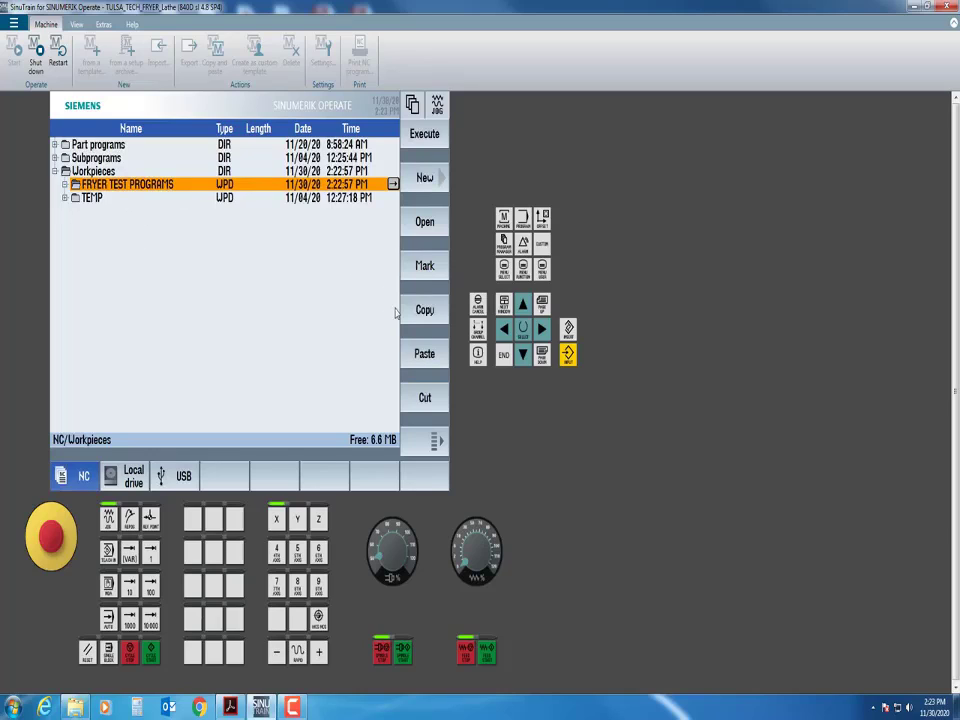
{"action": "left_click", "coordinate": [424, 353]}
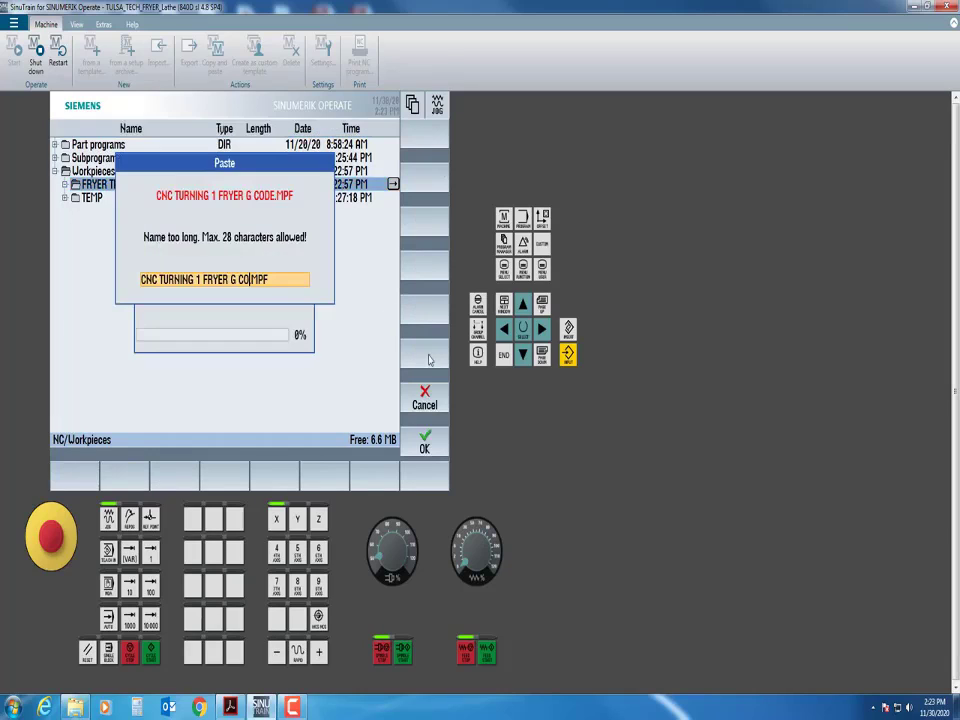
{"action": "left_click", "coordinate": [254, 274]}
{"action": "left_click", "coordinate": [424, 445]}
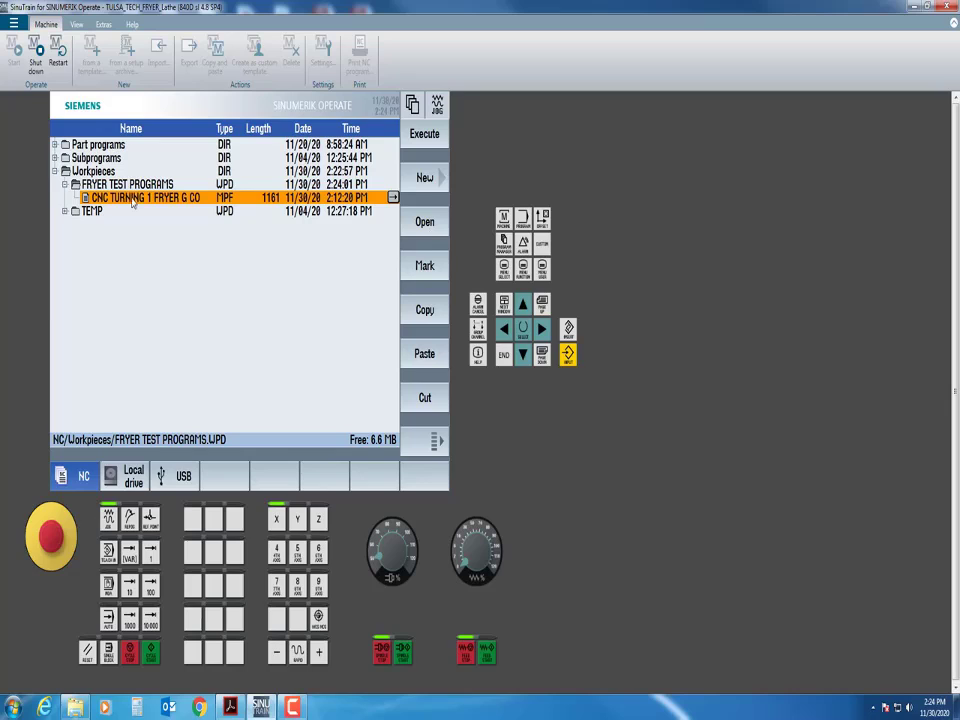
Open the copied CNC TURNING 1 FRYER G CO program and enter WORKPIECE() on its first line.
{"action": "left_click", "coordinate": [425, 224]}
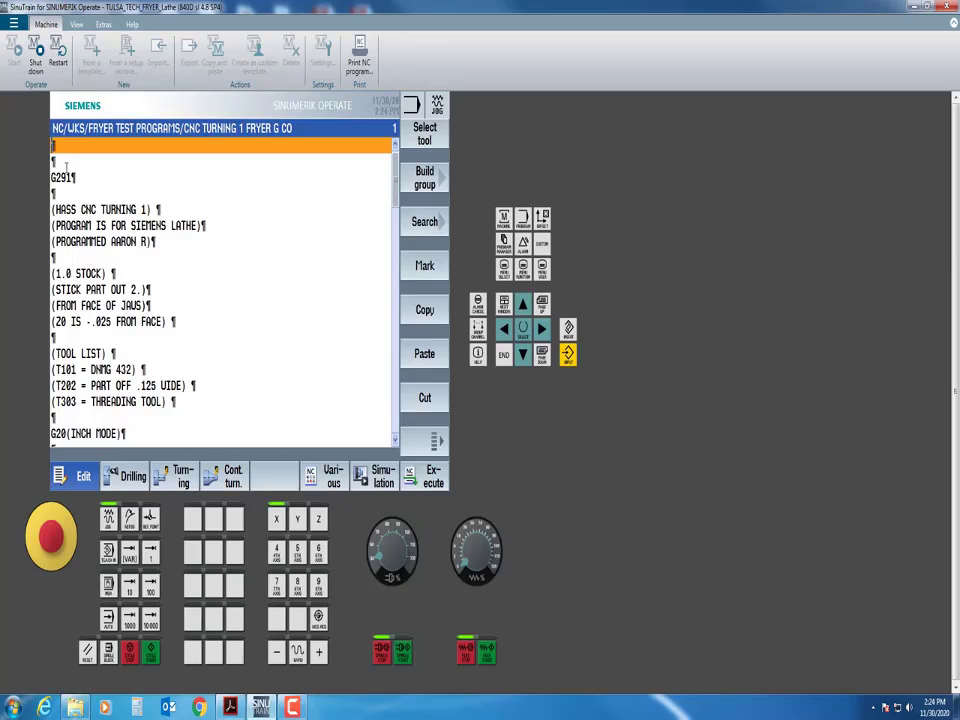
{"action": "type", "text": "WORKPIECE"}
{"action": "type", "text": "()"}
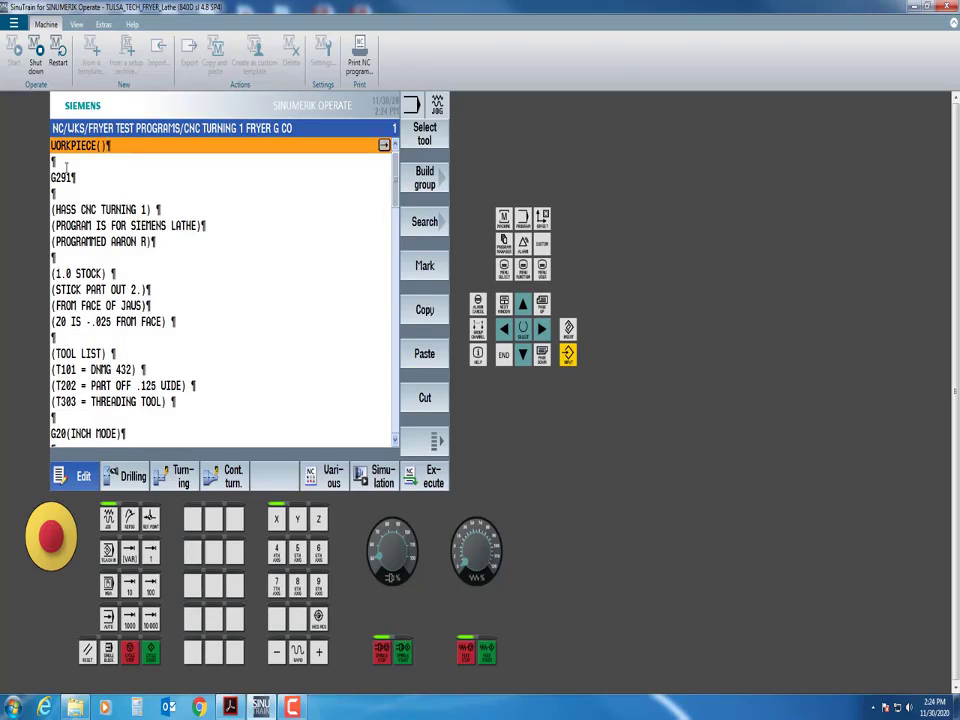
{"action": "left_click", "coordinate": [66, 162]}
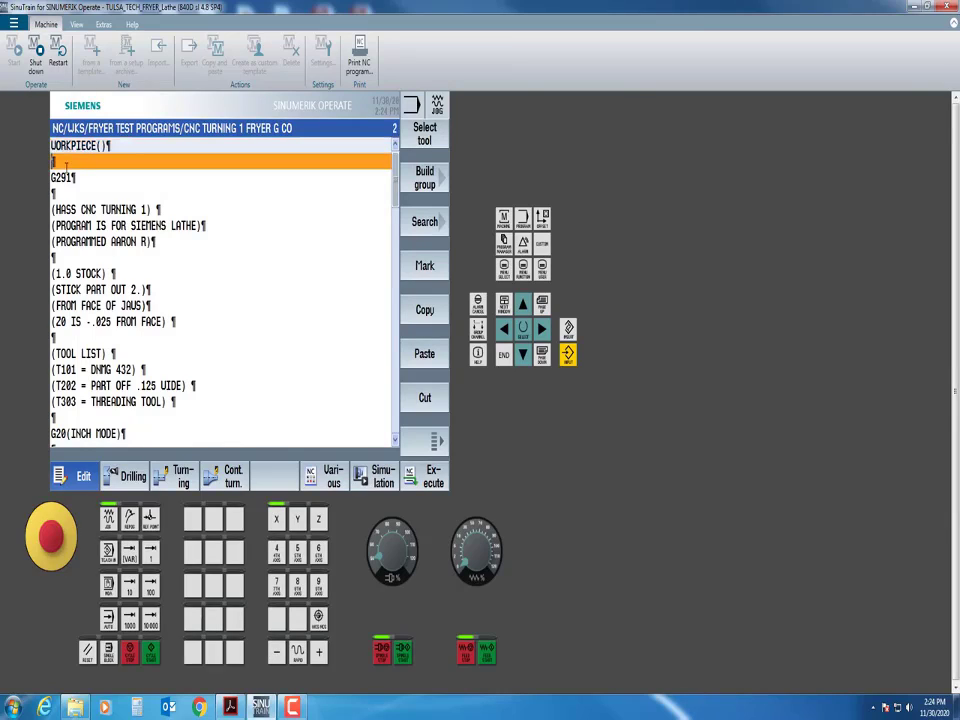
Open the blank input for the WORKPIECE() line and define a Cylinder with XA set to 1.0.
{"action": "key", "text": "Up"}
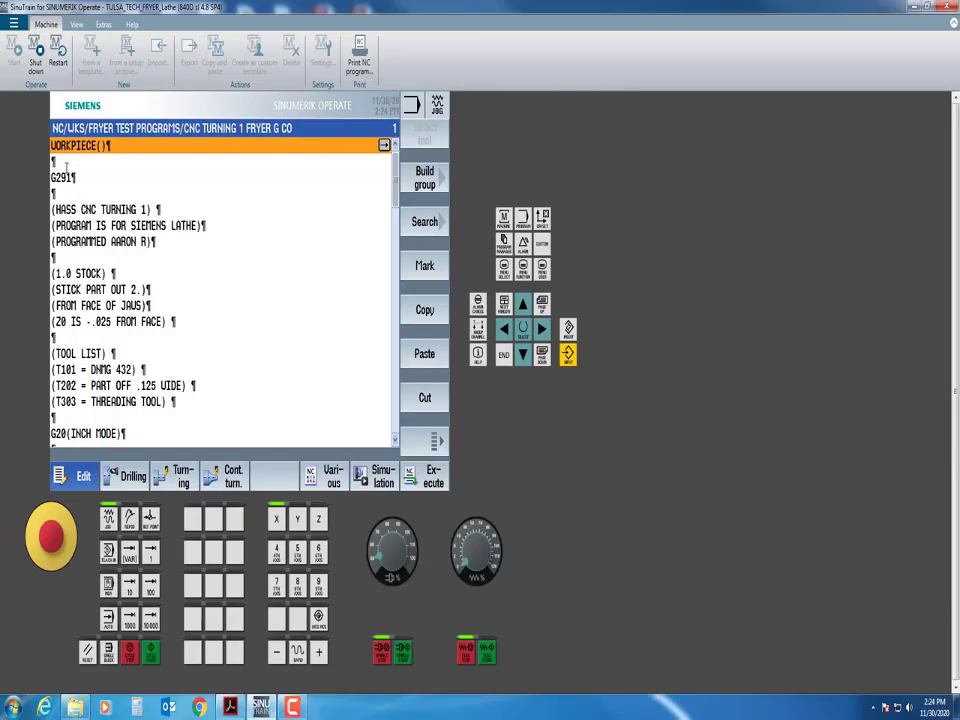
{"action": "key", "text": "Right"}
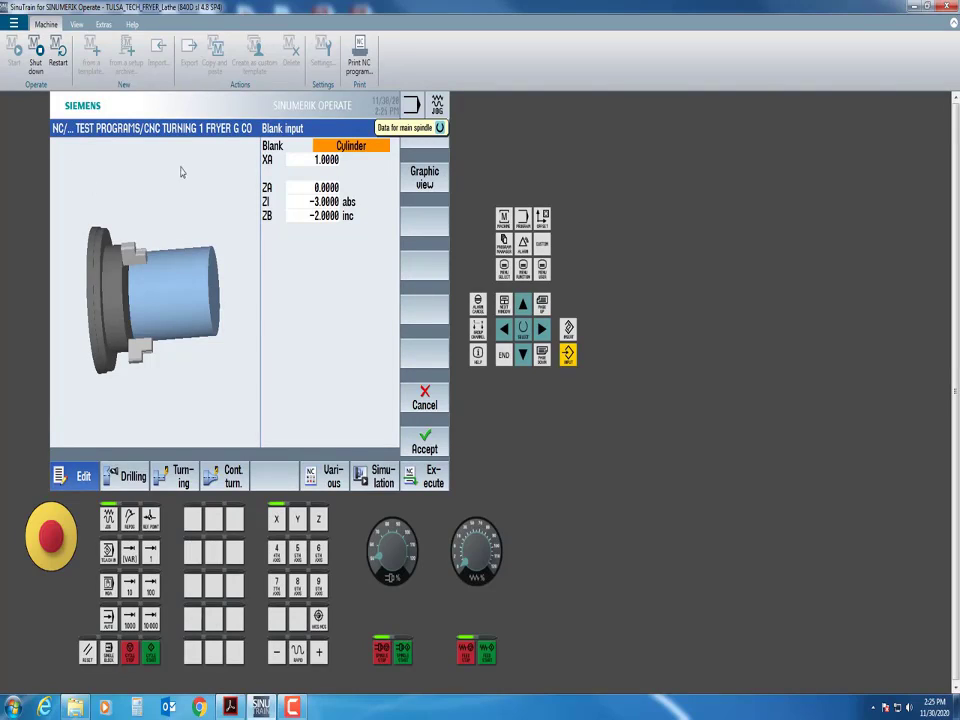
{"action": "left_click", "coordinate": [350, 148]}
{"action": "key", "text": "Down"}
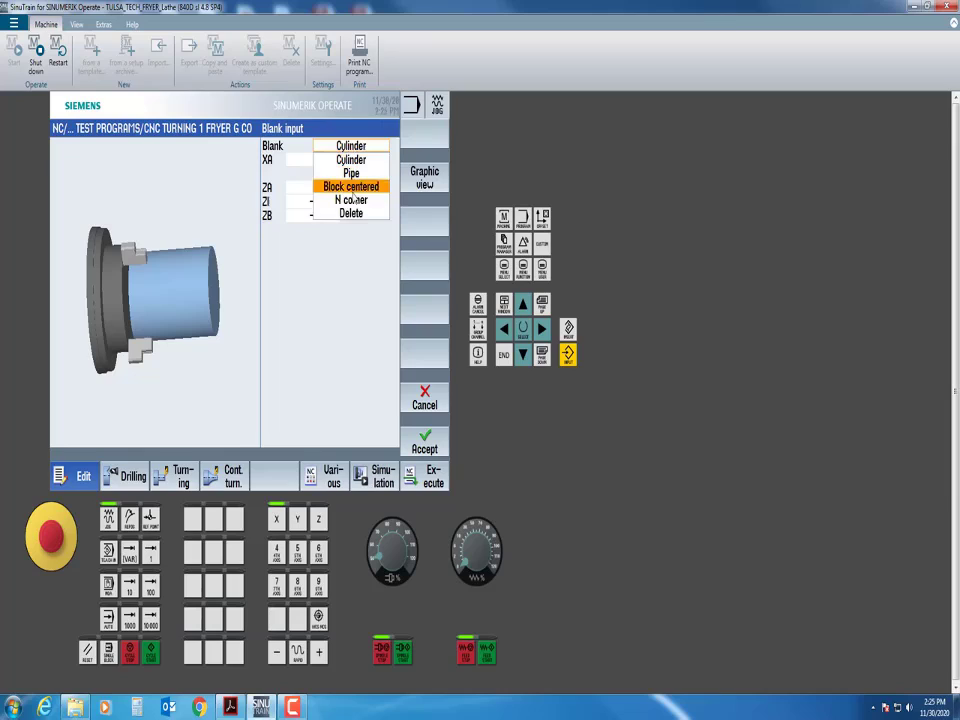
{"action": "key", "text": "Down"}
{"action": "key", "text": "Down"}
{"action": "key", "text": "Up"}
{"action": "key", "text": "Up"}
{"action": "key", "text": "Up"}
{"action": "key", "text": "Up"}
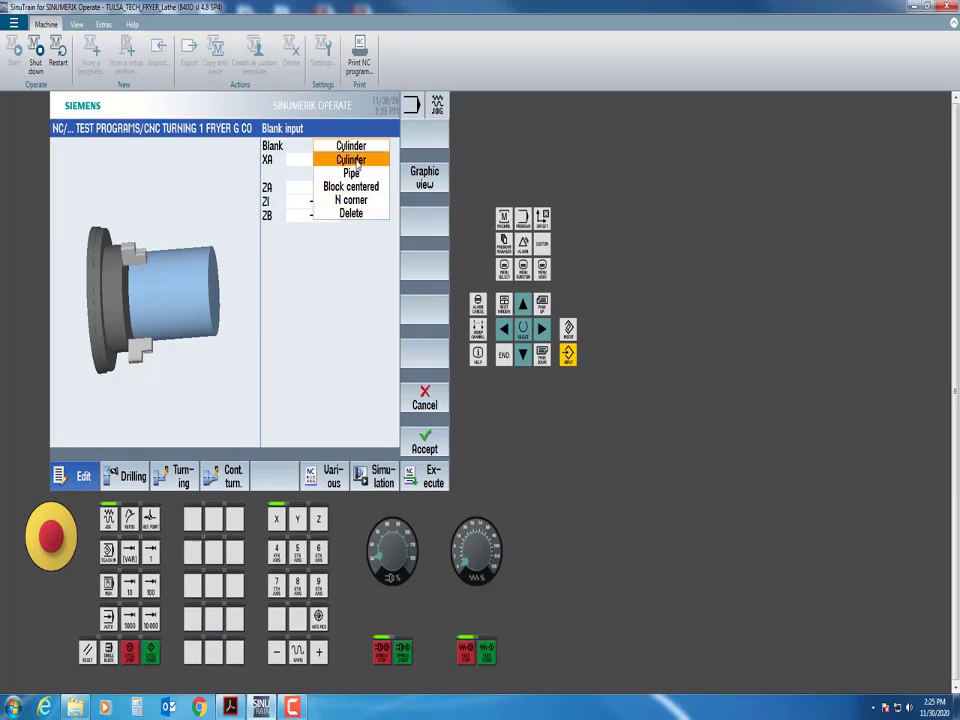
{"action": "left_click", "coordinate": [355, 161]}
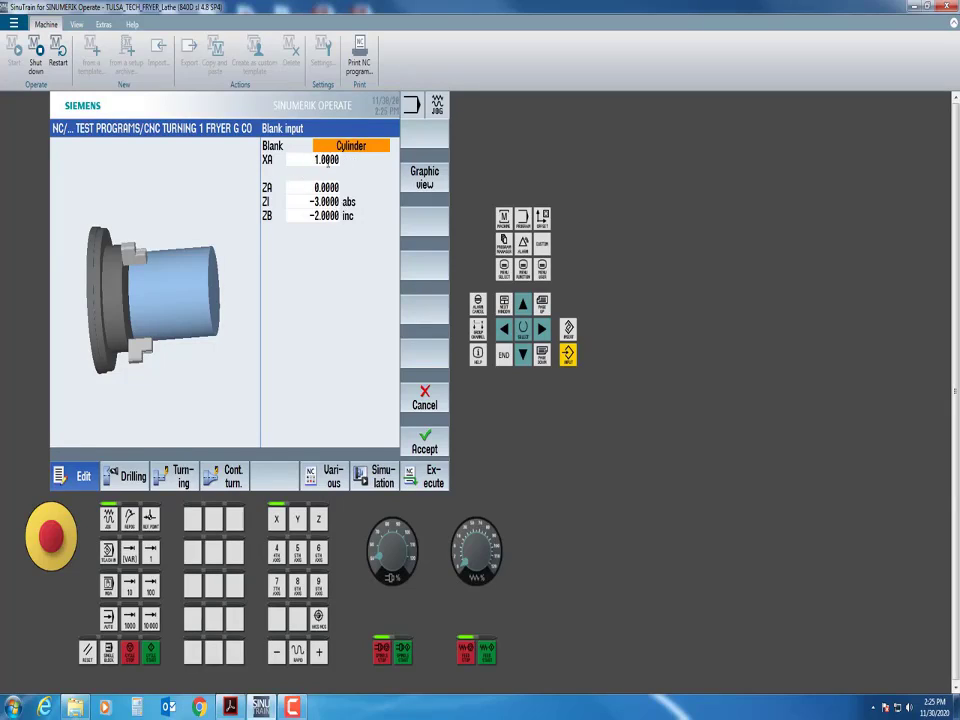
{"action": "left_click", "coordinate": [318, 160]}
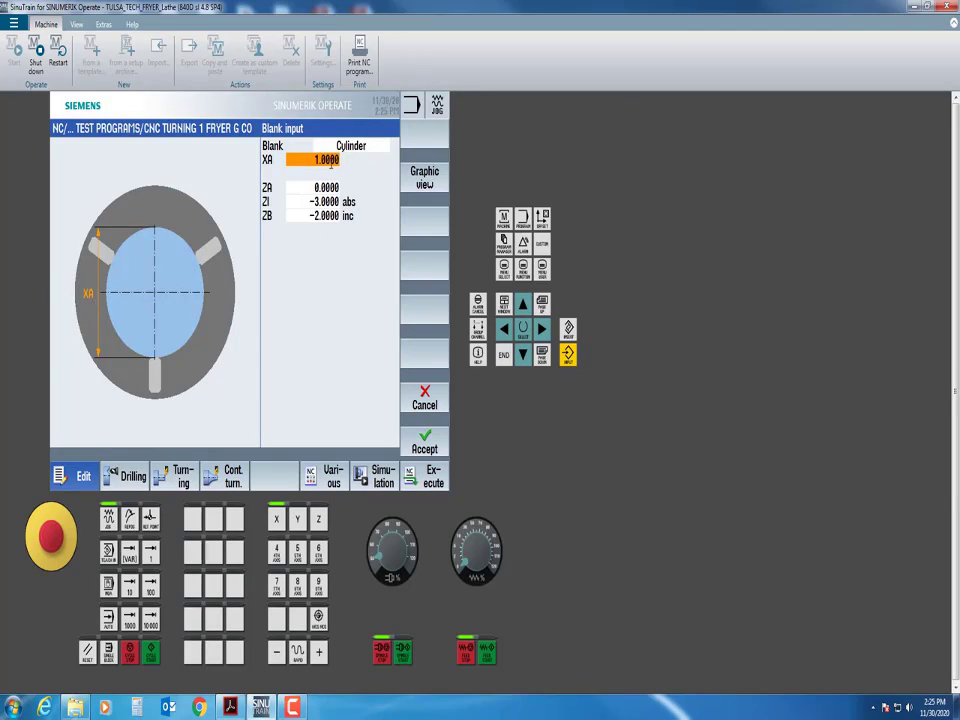
{"action": "type", "text": "1.0"}
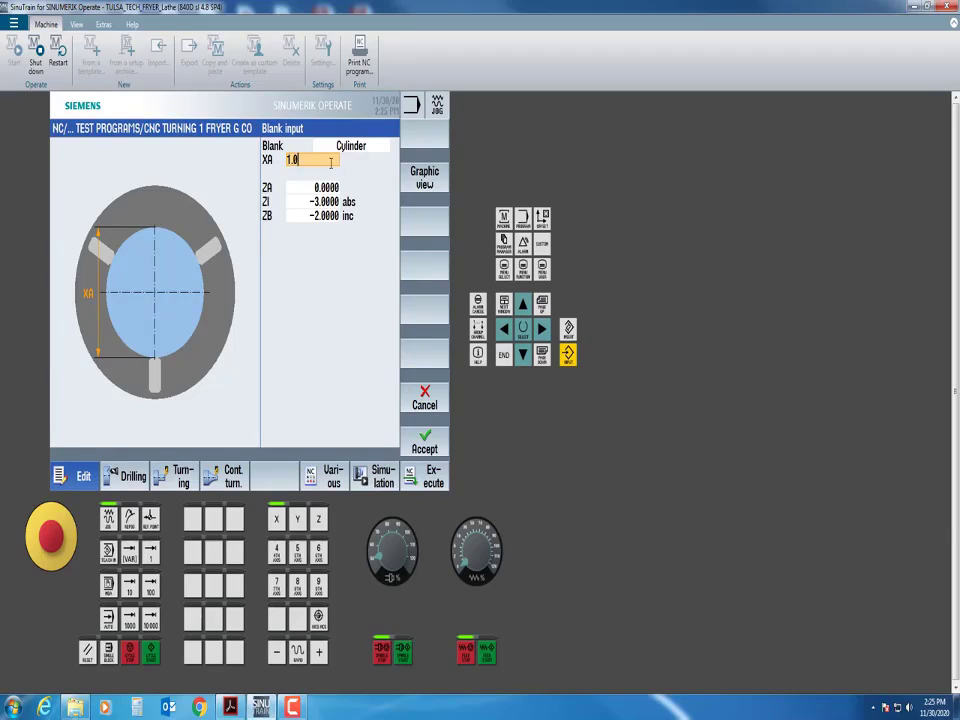
{"action": "key", "text": "Return"}
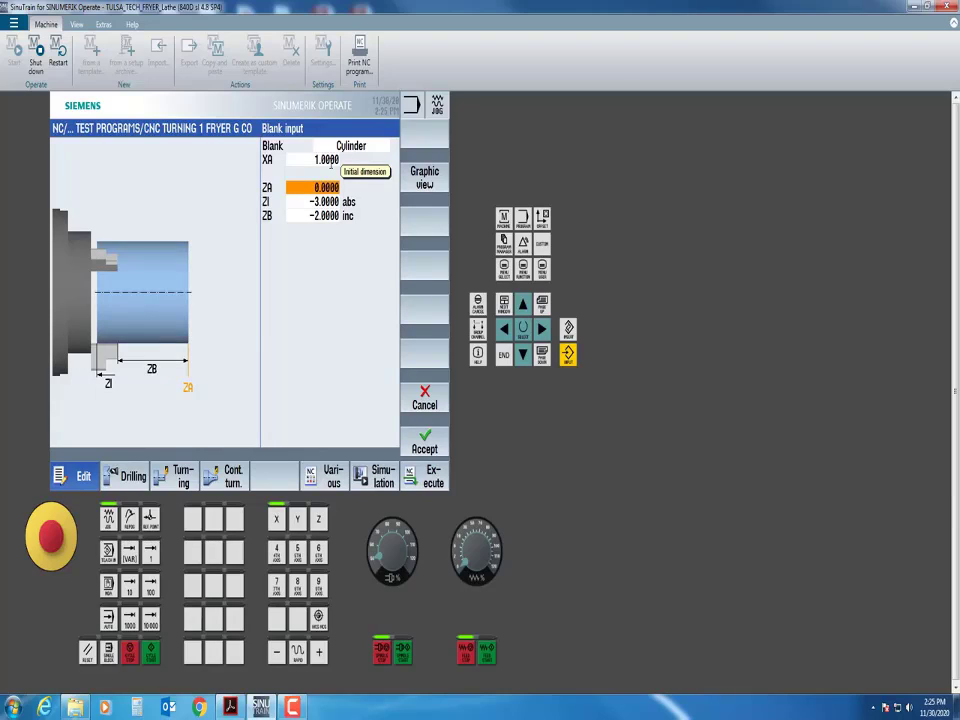
Try setting the blank's ZB to 2.0 incremental and its ZI to 3.0 absolute.
{"action": "key", "text": "Down"}
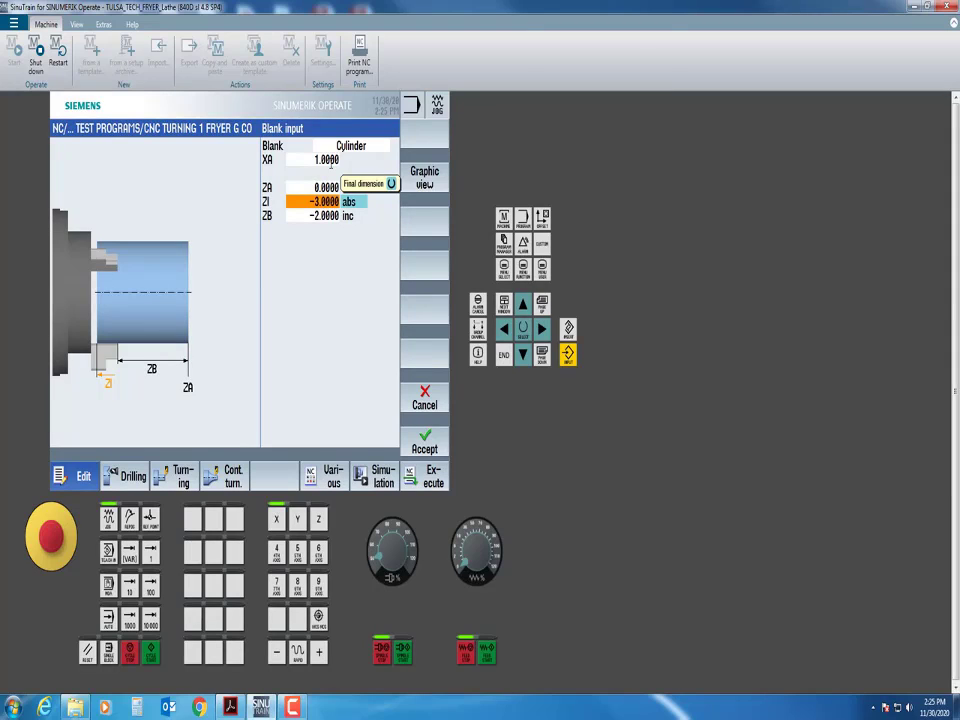
{"action": "key", "text": "Down"}
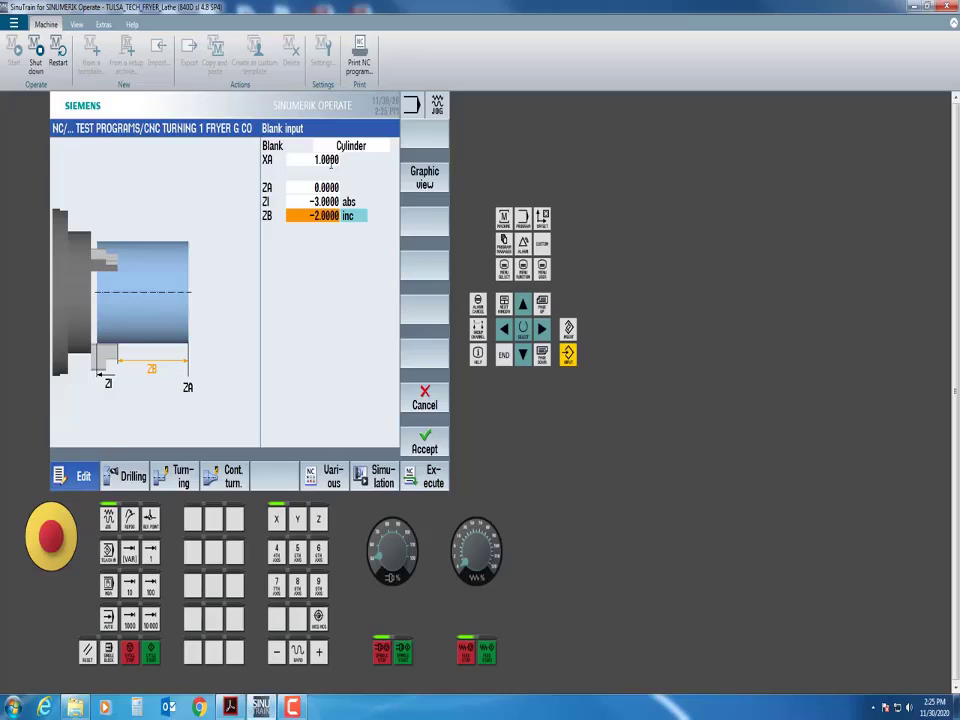
{"action": "key", "text": "Up"}
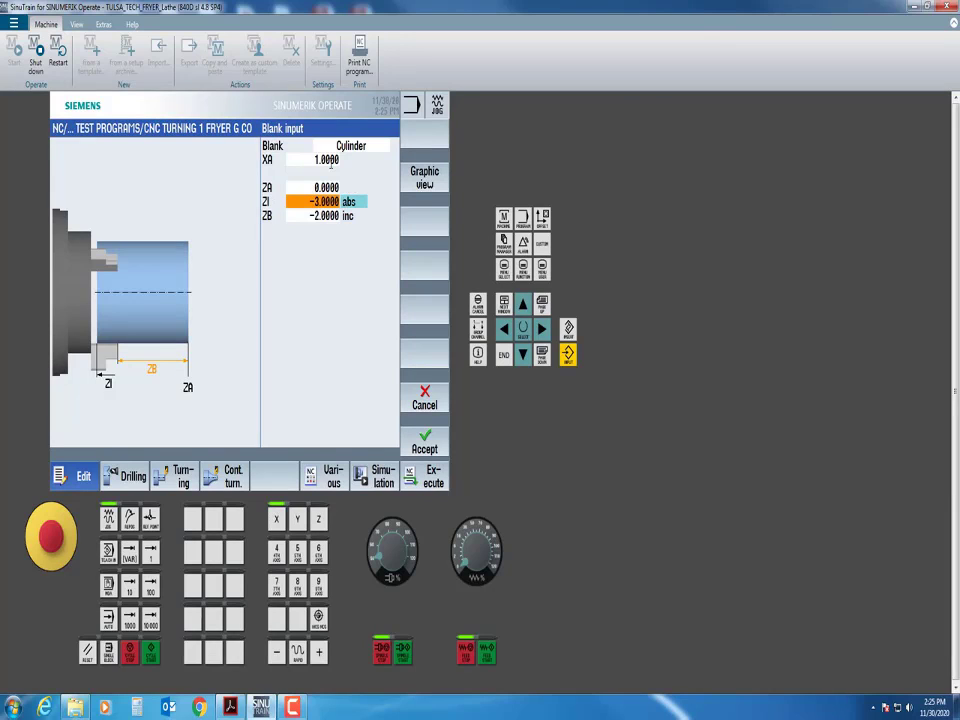
{"action": "key", "text": "Down"}
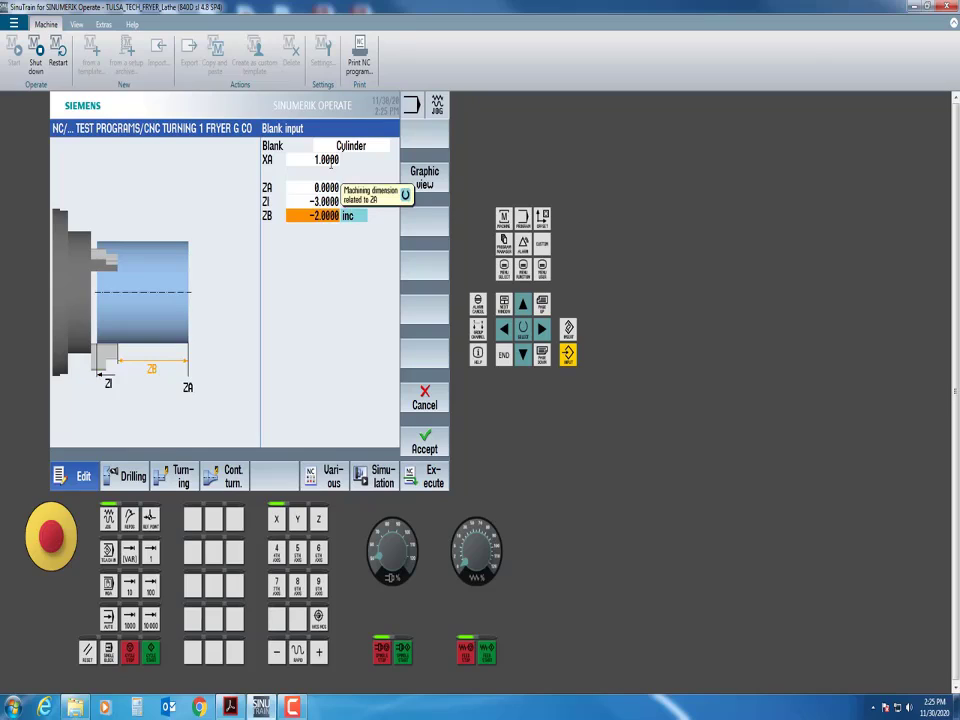
{"action": "type", "text": "-2"}
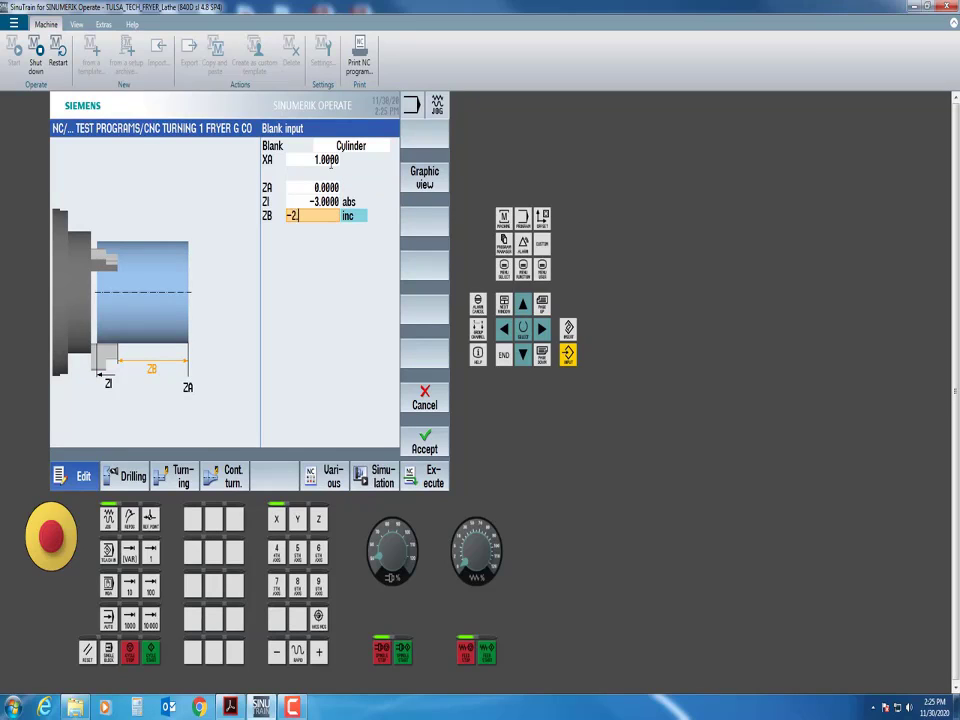
{"action": "key", "text": "Return"}
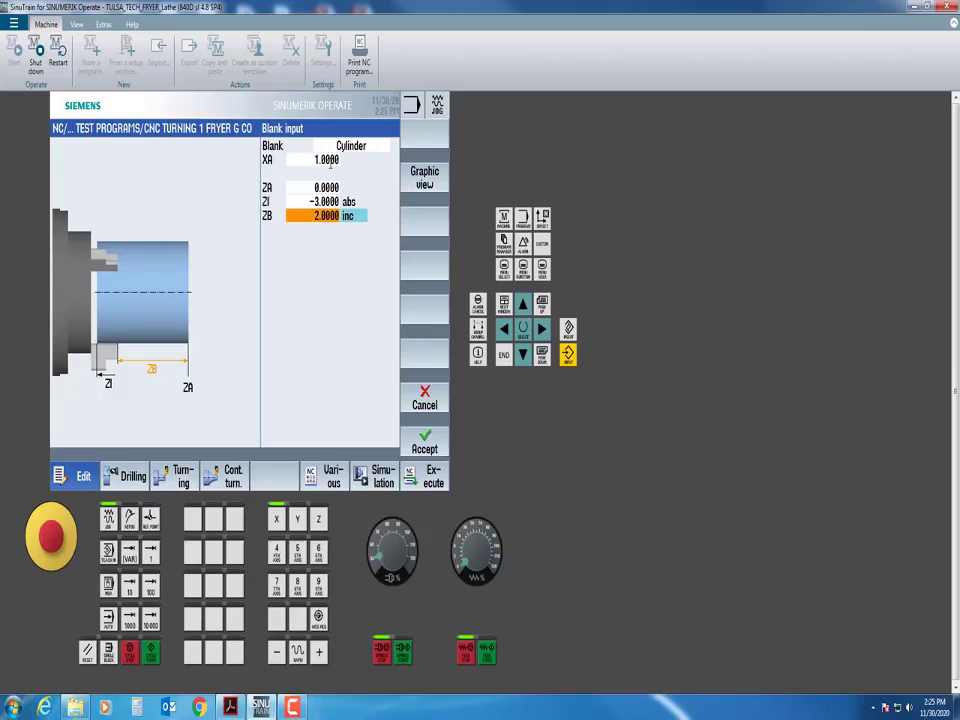
{"action": "key", "text": "Up"}
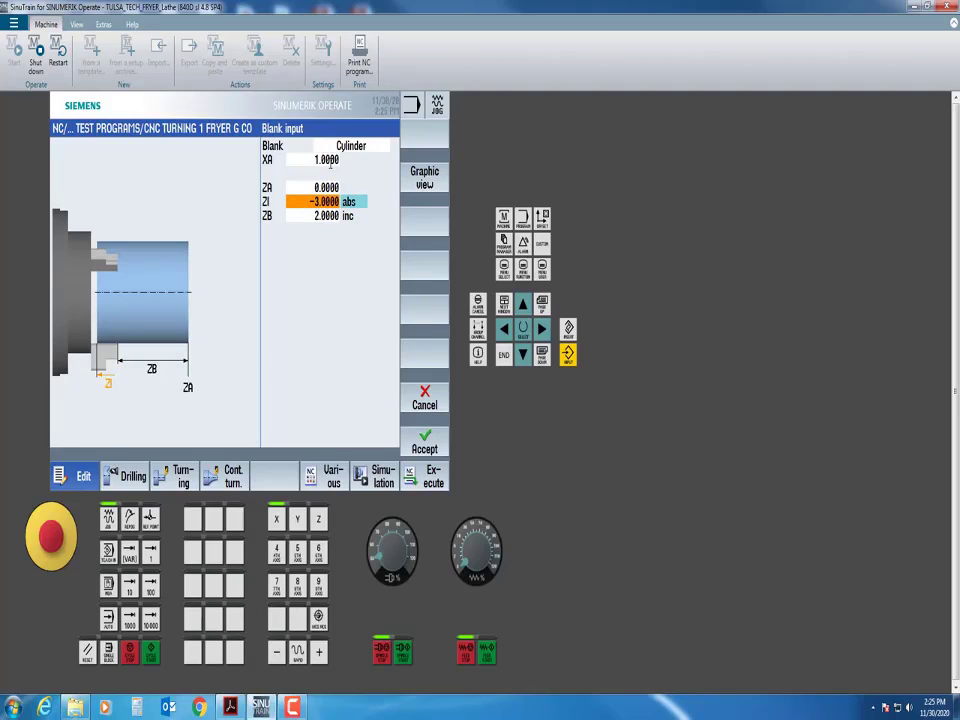
{"action": "type", "text": "3"}
{"action": "key", "text": "Return"}
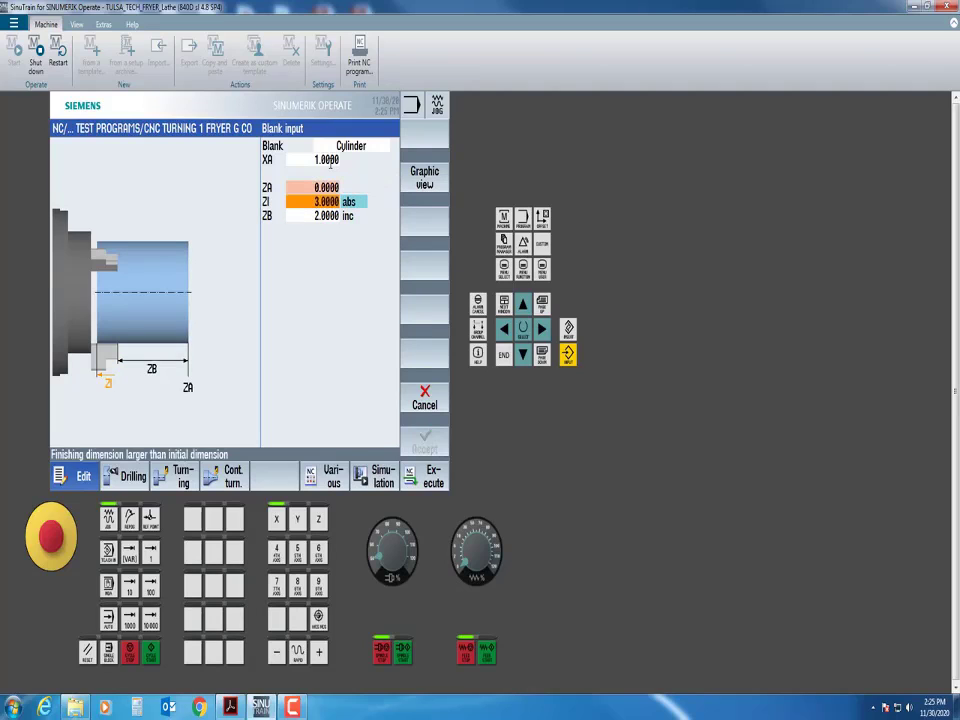
Set the blank's ZI to -3.0 absolute and ZB to -2.0 incremental, and accept the blank definition.
{"action": "key", "text": "Up"}
{"action": "key", "text": "Up"}
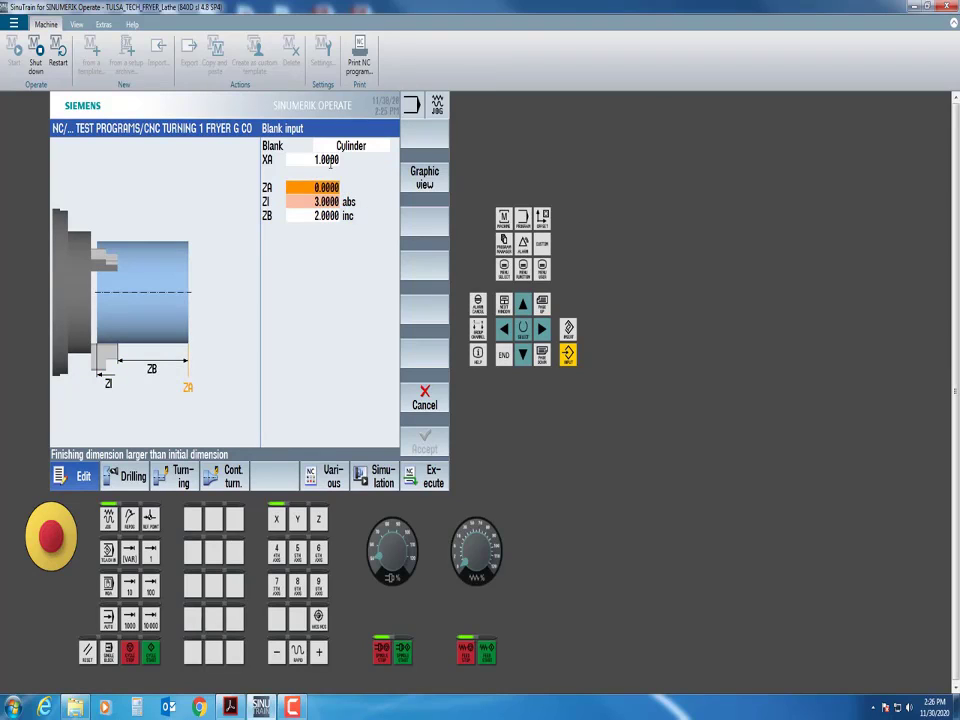
{"action": "key", "text": "Down"}
{"action": "key", "text": "Up"}
{"action": "key", "text": "Down"}
{"action": "type", "text": "-3"}
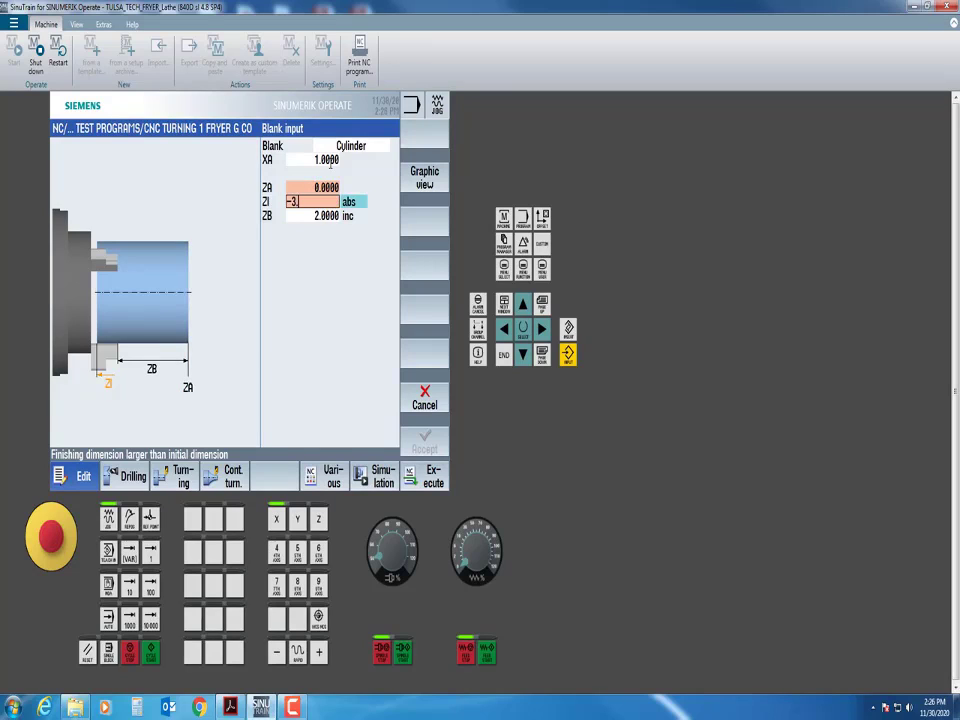
{"action": "key", "text": "Return"}
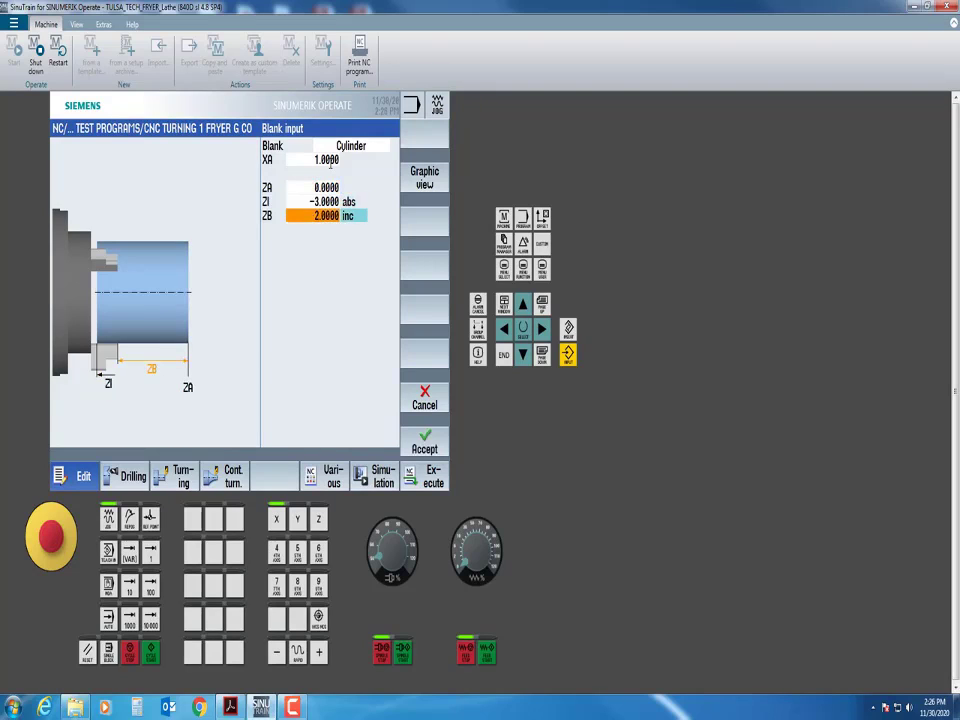
{"action": "type", "text": "-2.0"}
{"action": "key", "text": "Return"}
{"action": "left_click", "coordinate": [424, 446]}
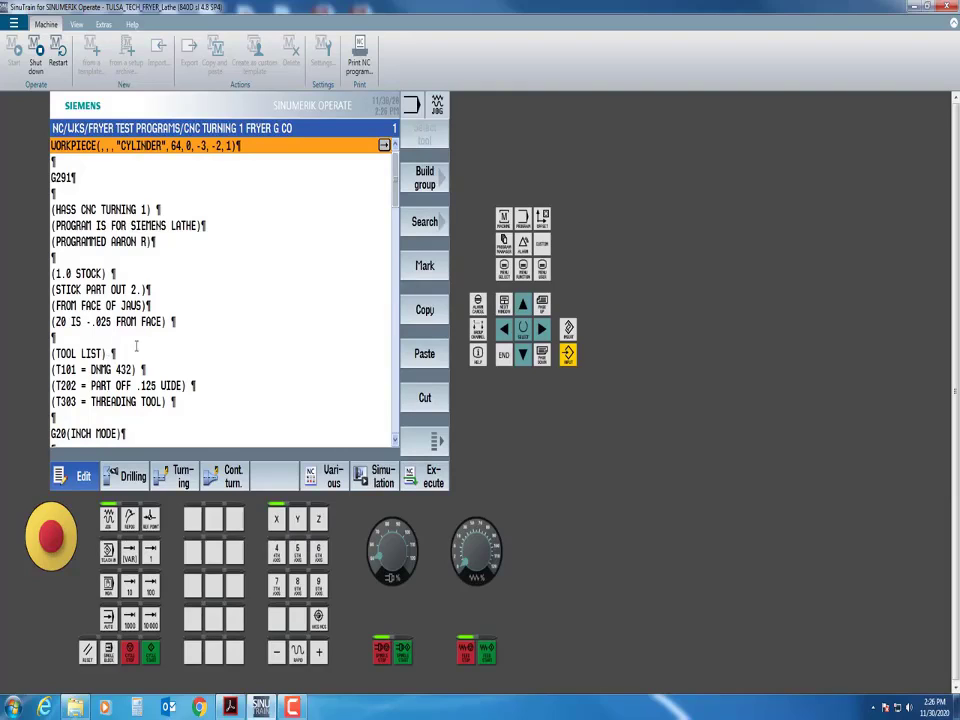
Open the tool list and change the type of the tool in location 1 to 500 - Roughing tool with cutting edge position 3.
{"action": "left_click", "coordinate": [542, 218]}
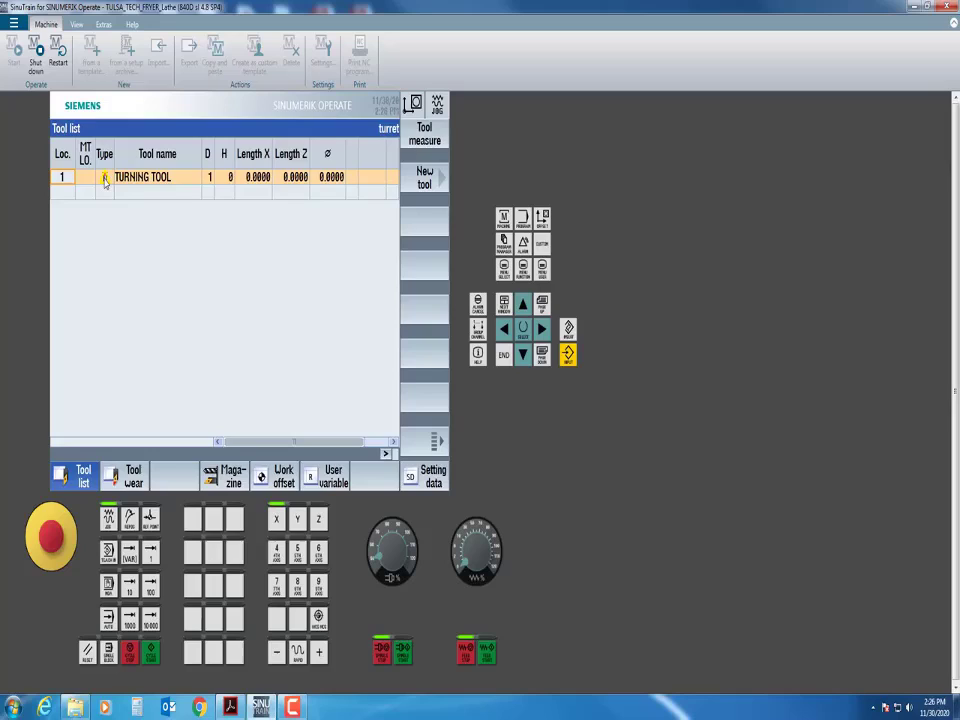
{"action": "left_click", "coordinate": [105, 178]}
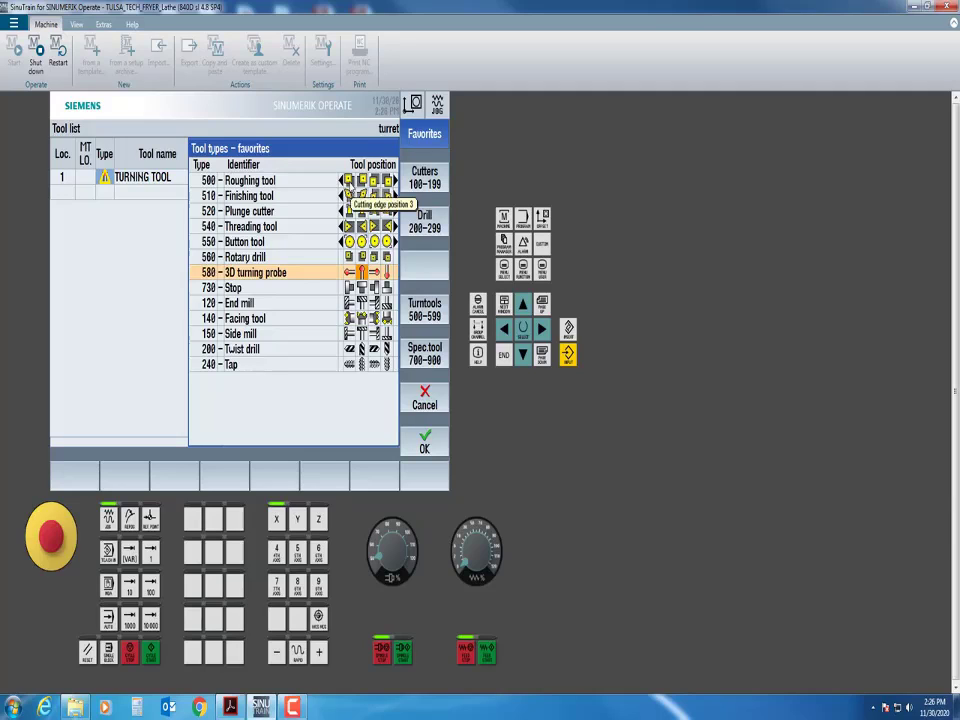
{"action": "left_click", "coordinate": [352, 181]}
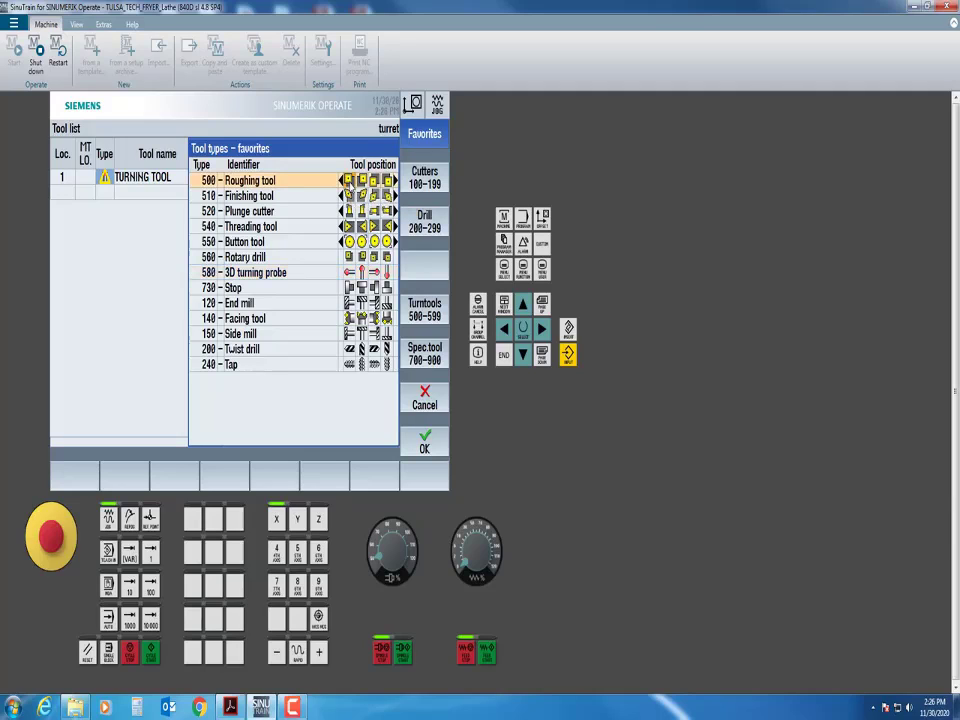
{"action": "left_click", "coordinate": [426, 448]}
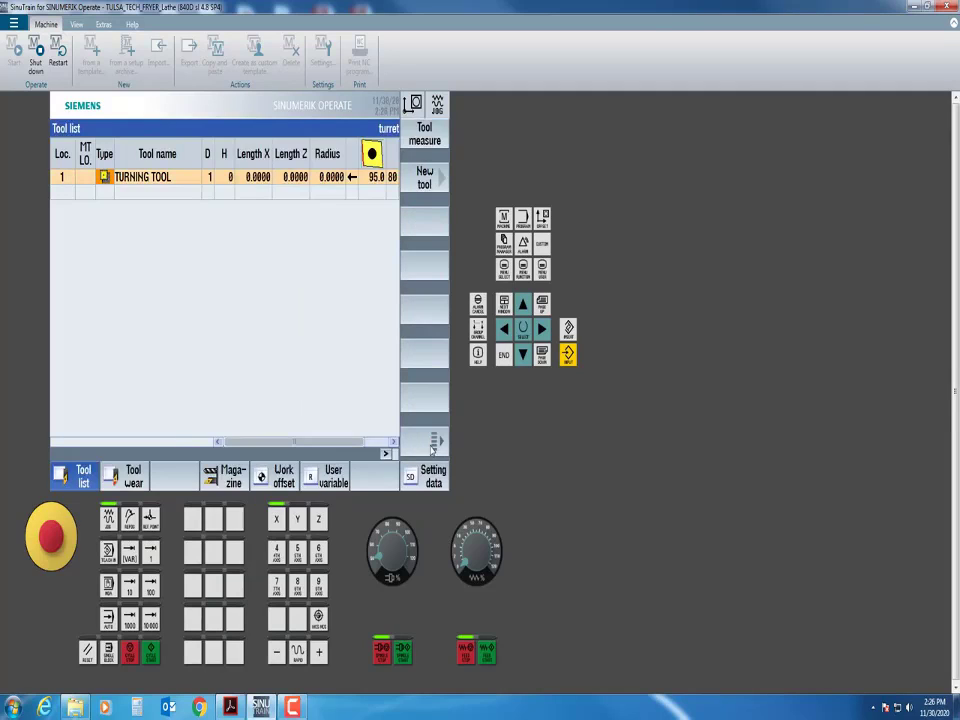
Rename the roughing tool in location 1 as 101.
{"action": "left_click", "coordinate": [178, 180]}
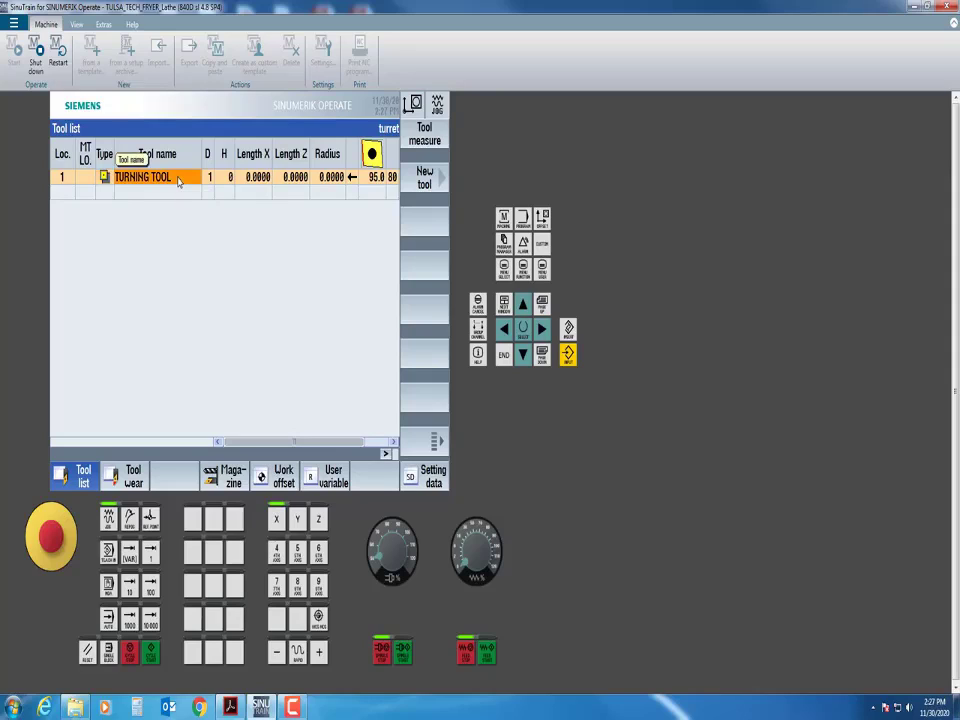
{"action": "left_click", "coordinate": [179, 181]}
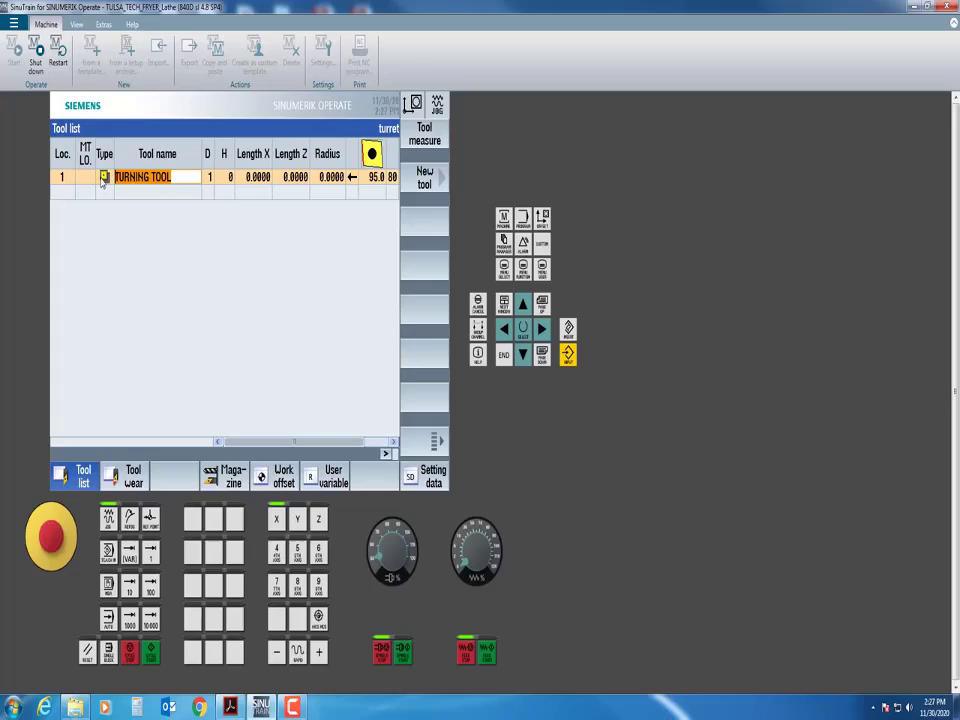
{"action": "type", "text": "101"}
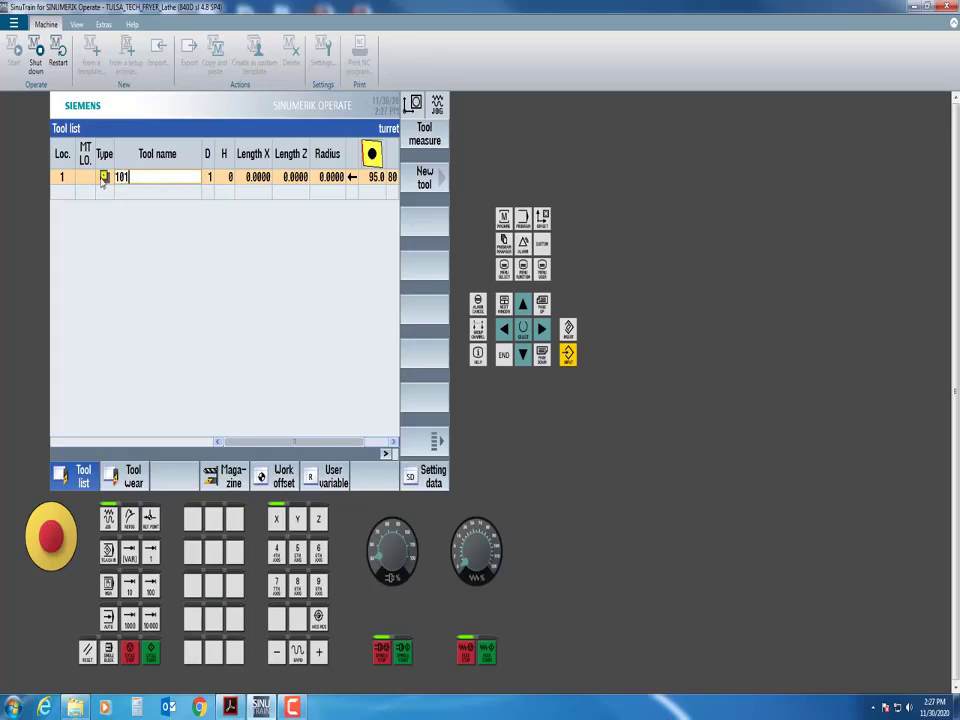
{"action": "key", "text": "Return"}
Try the tool name 0101 and set the name back to 101.
{"action": "key", "text": "Left"}
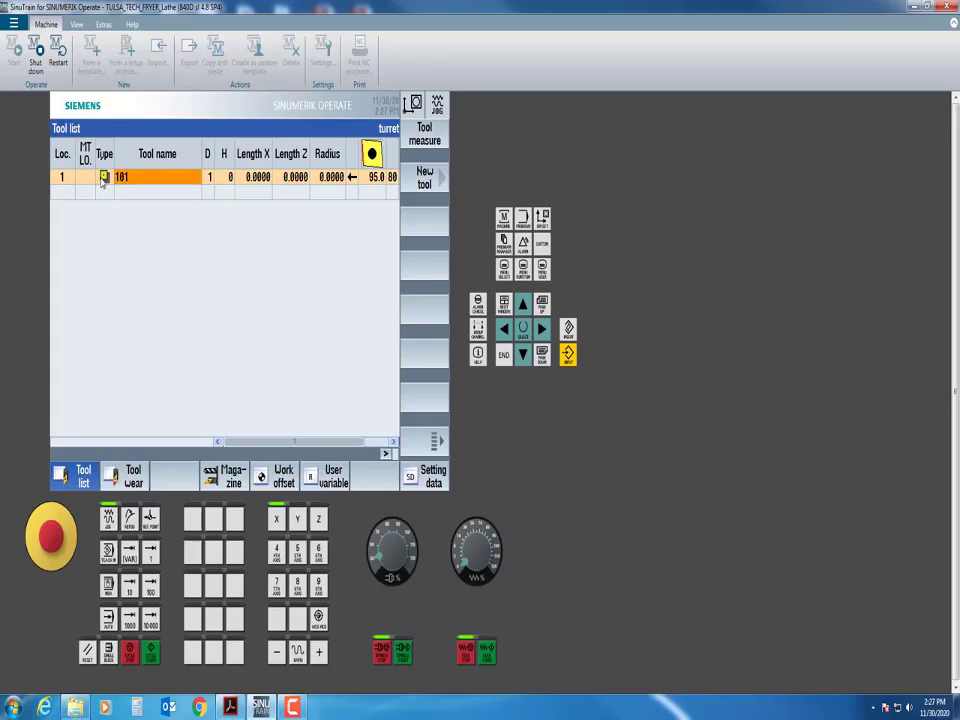
{"action": "type", "text": "0101"}
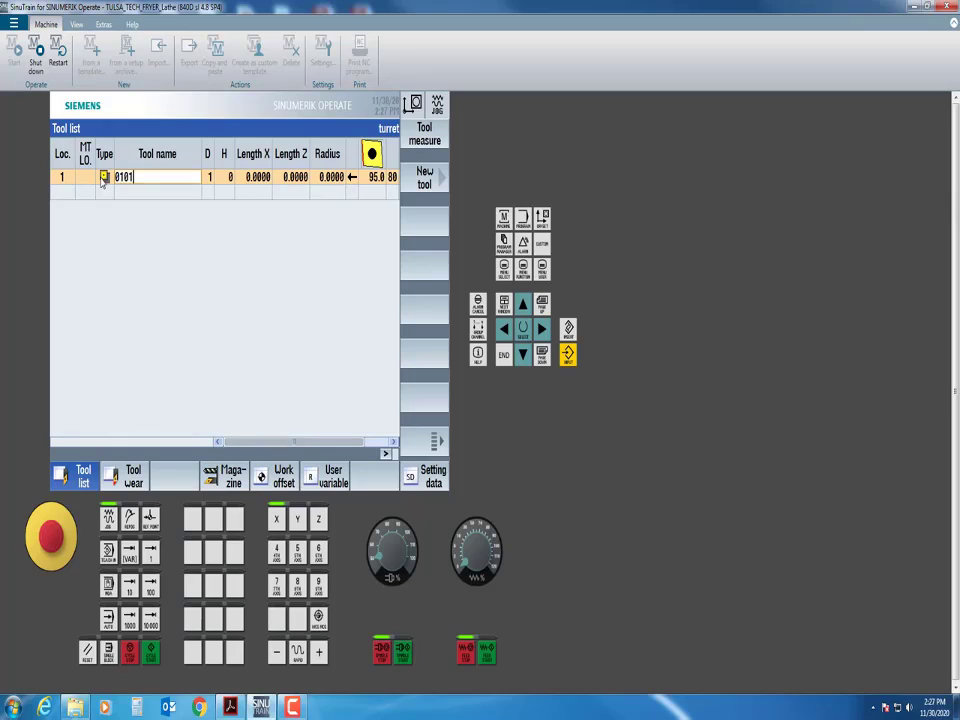
{"action": "key", "text": "Return"}
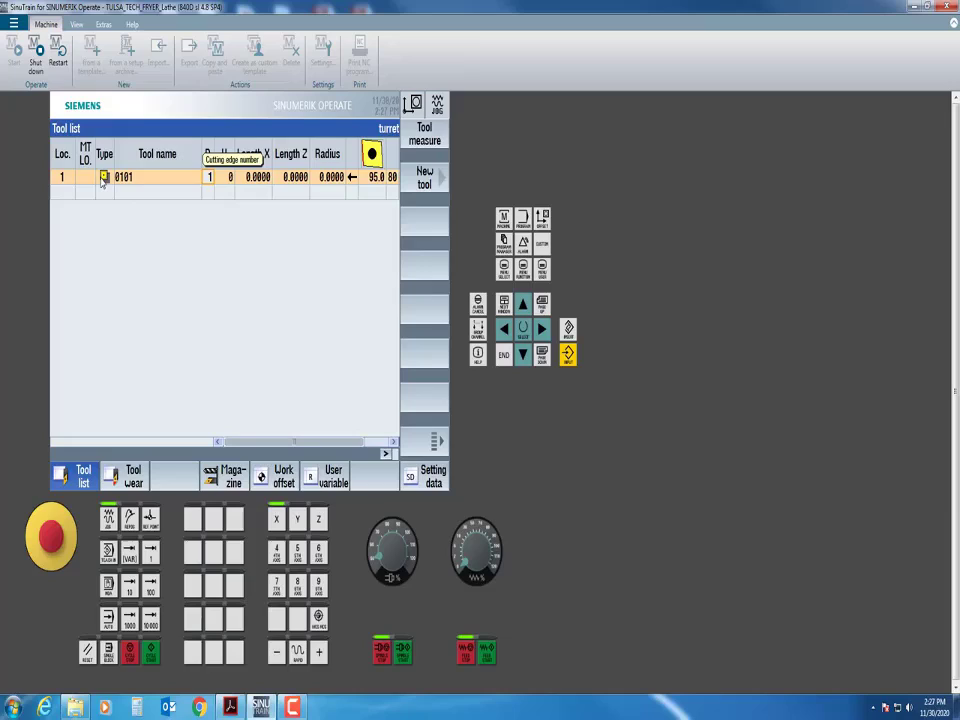
{"action": "key", "text": "Left"}
{"action": "key", "text": "BackSpace"}
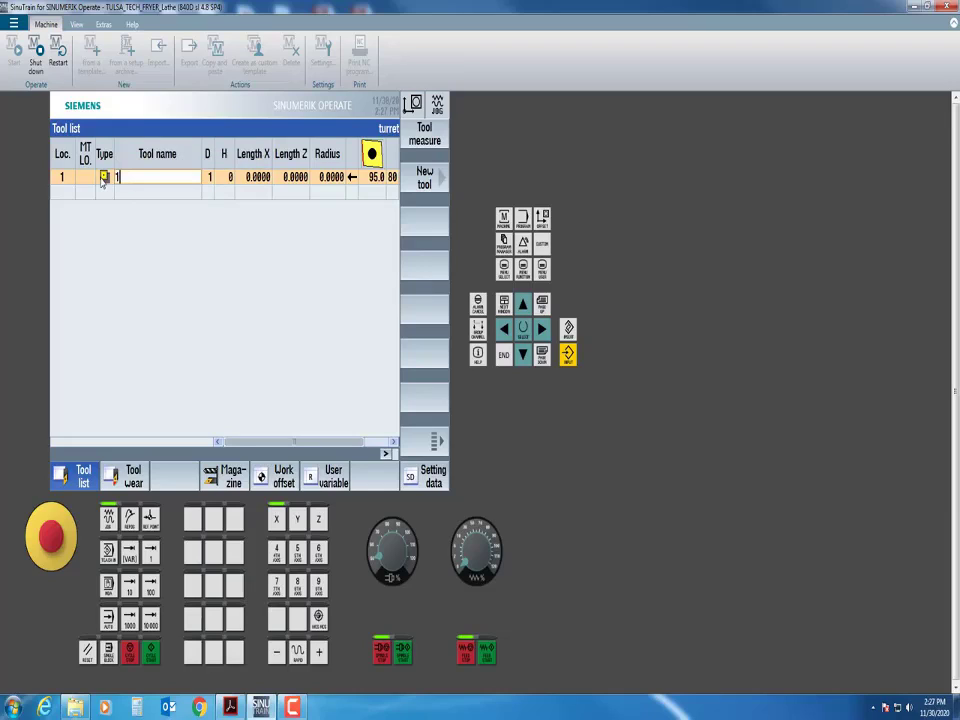
{"action": "type", "text": "101"}
{"action": "key", "text": "Return"}
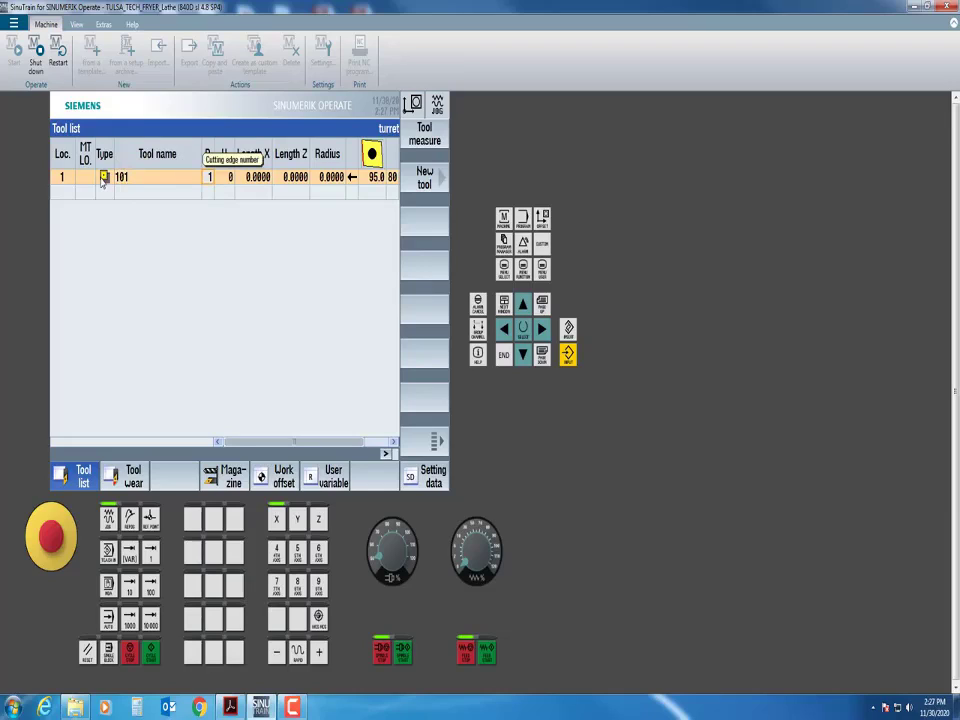
Set tool 101's Length X to -3.0, Length Z to -3.0 and Radius to .0325.
{"action": "key", "text": "Right"}
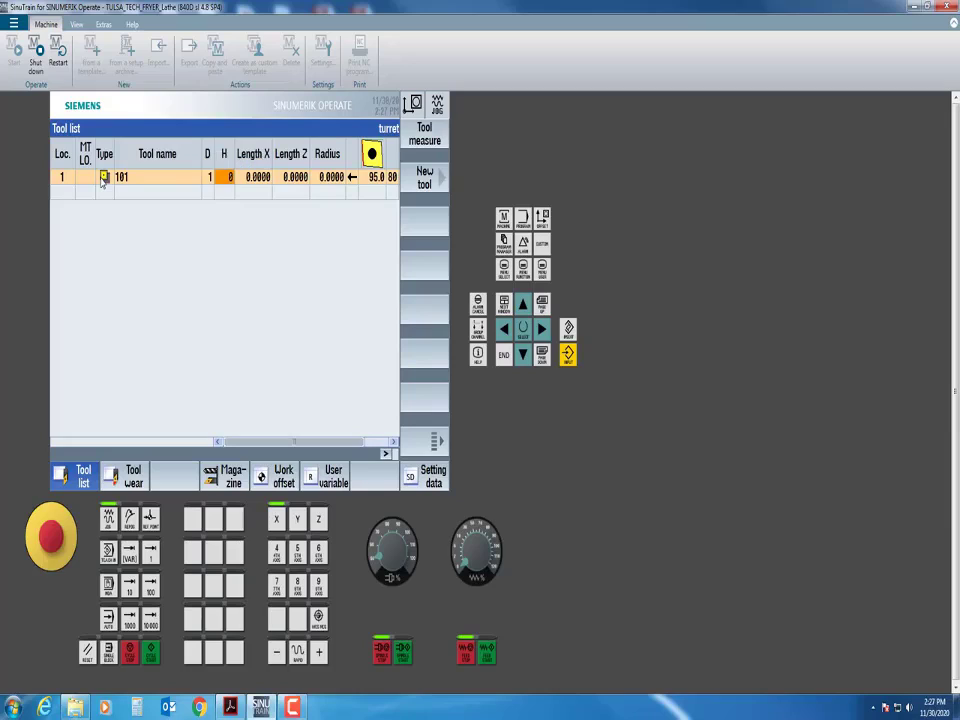
{"action": "key", "text": "Right"}
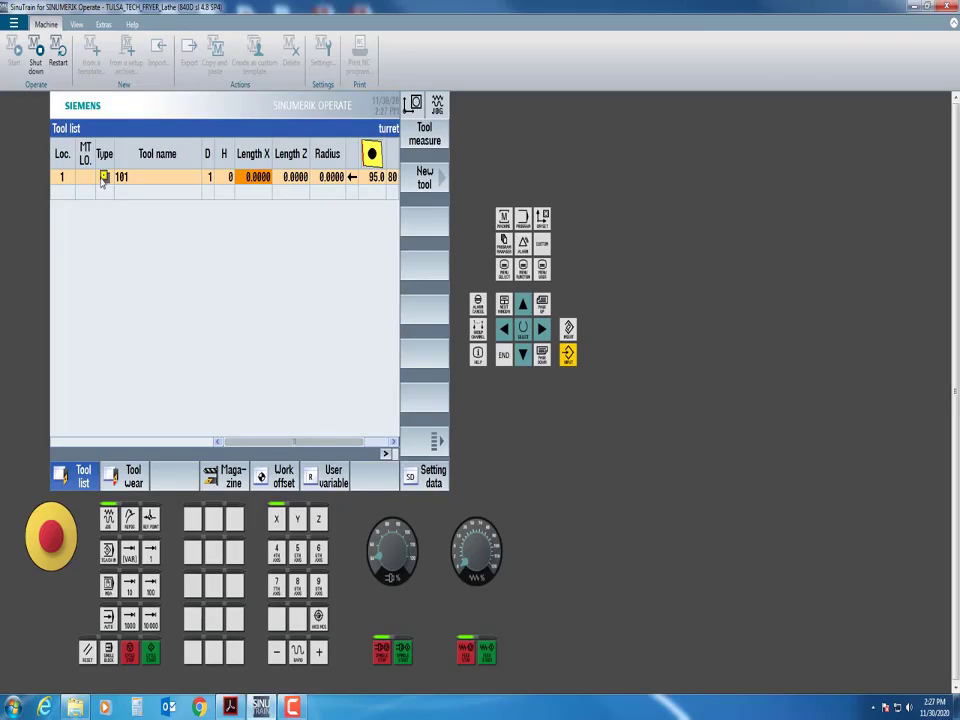
{"action": "type", "text": "-3.0"}
{"action": "key", "text": "Return"}
{"action": "type", "text": "-3.0"}
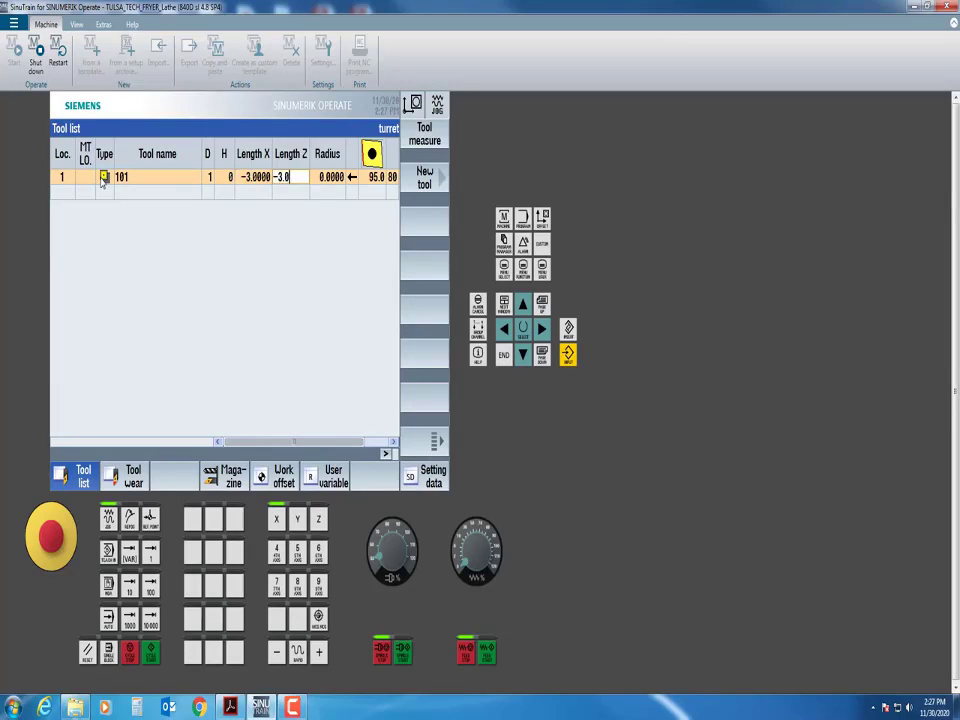
{"action": "key", "text": "Return"}
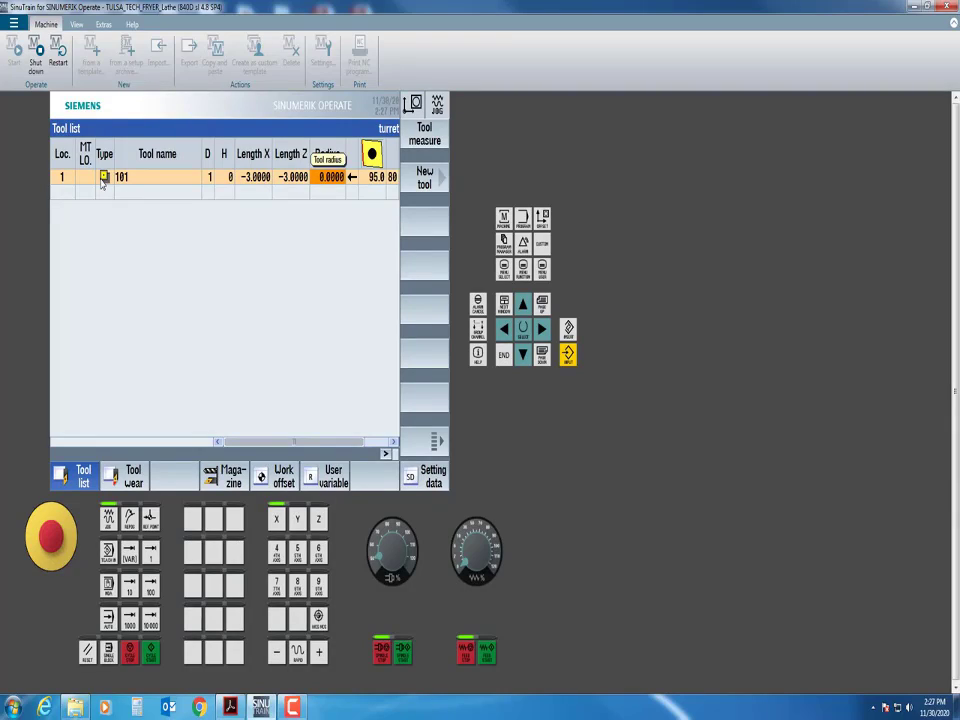
{"action": "type", "text": ".0325"}
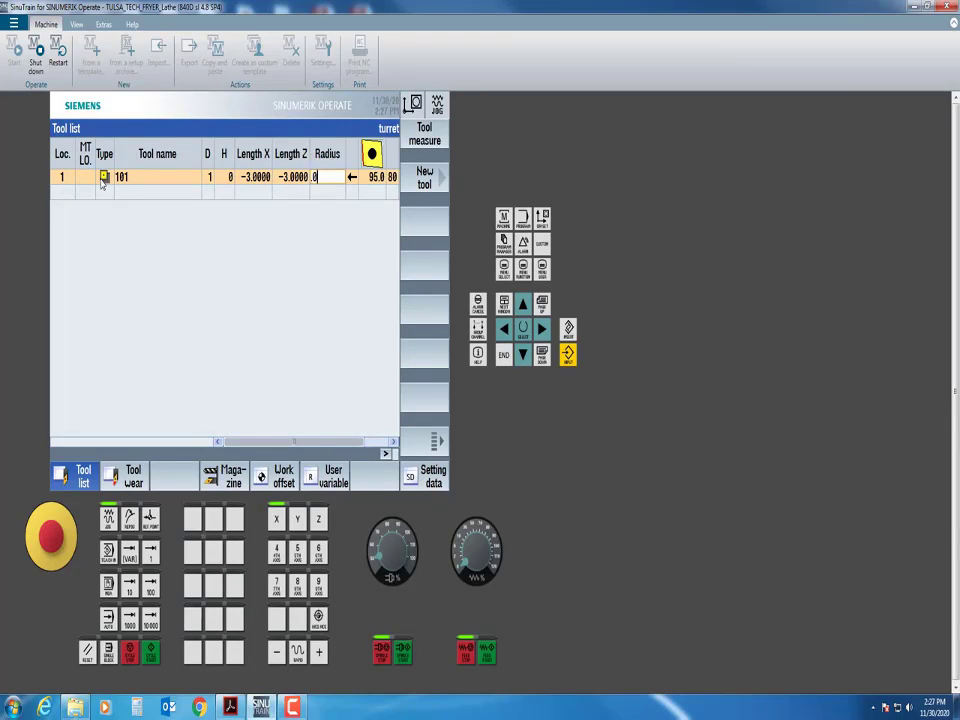
{"action": "key", "text": "Return"}
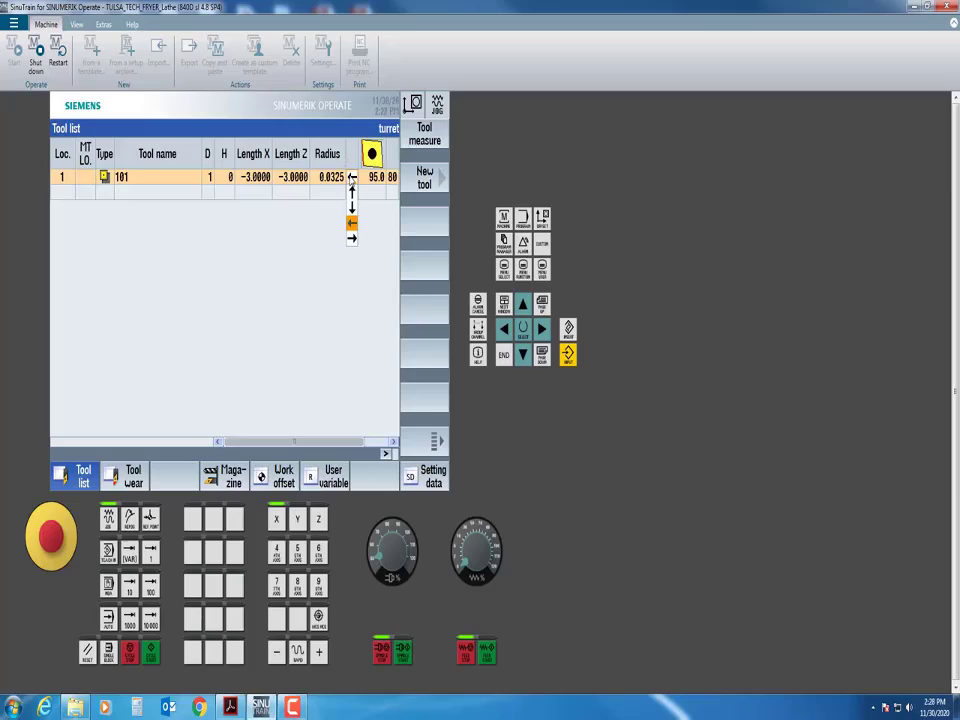
Try the upward reference direction for tool 101's holder angle and switch it back to the left-pointing arrow.
{"action": "left_click", "coordinate": [352, 191]}
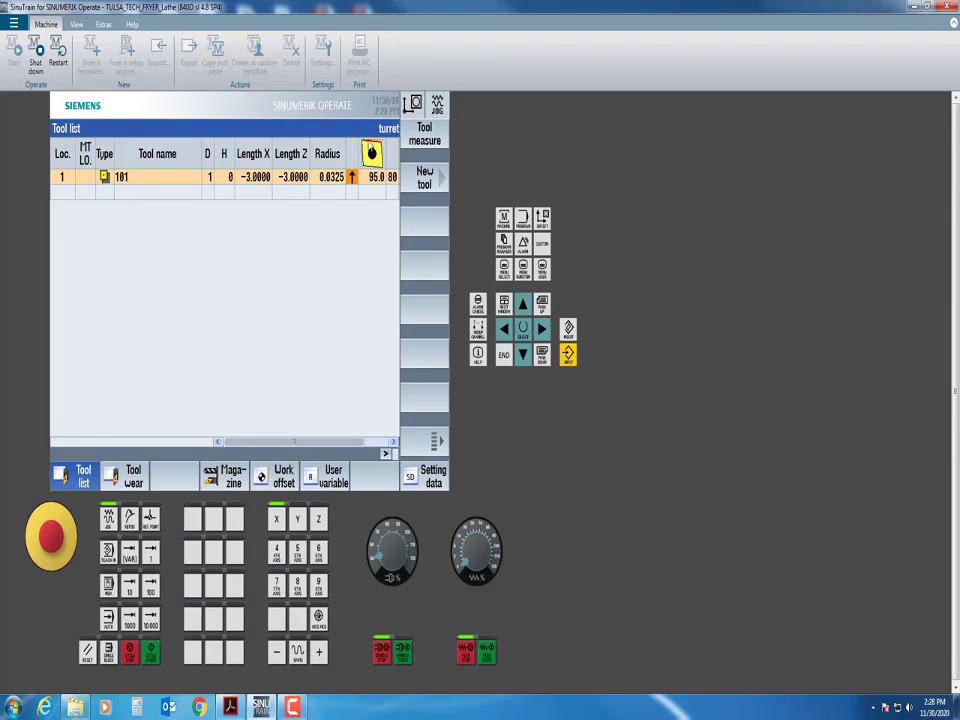
{"action": "left_click", "coordinate": [352, 176]}
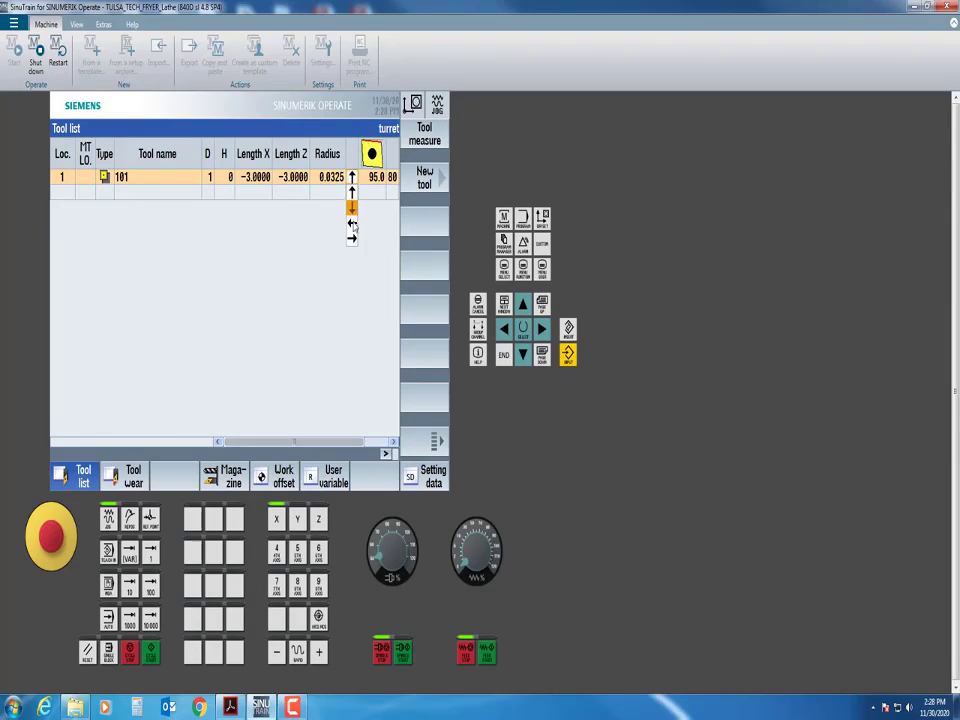
{"action": "left_click", "coordinate": [352, 224]}
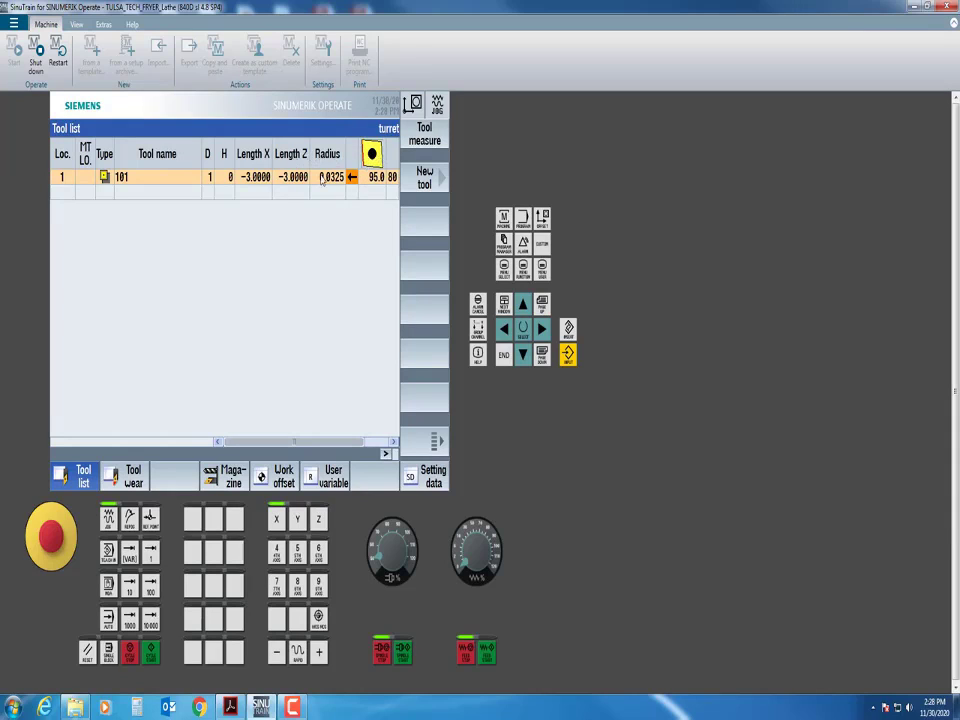
Review tool 101's holder angle, insert angle, plate length, spindle rotation direction and coolant settings.
{"action": "left_click", "coordinate": [378, 177]}
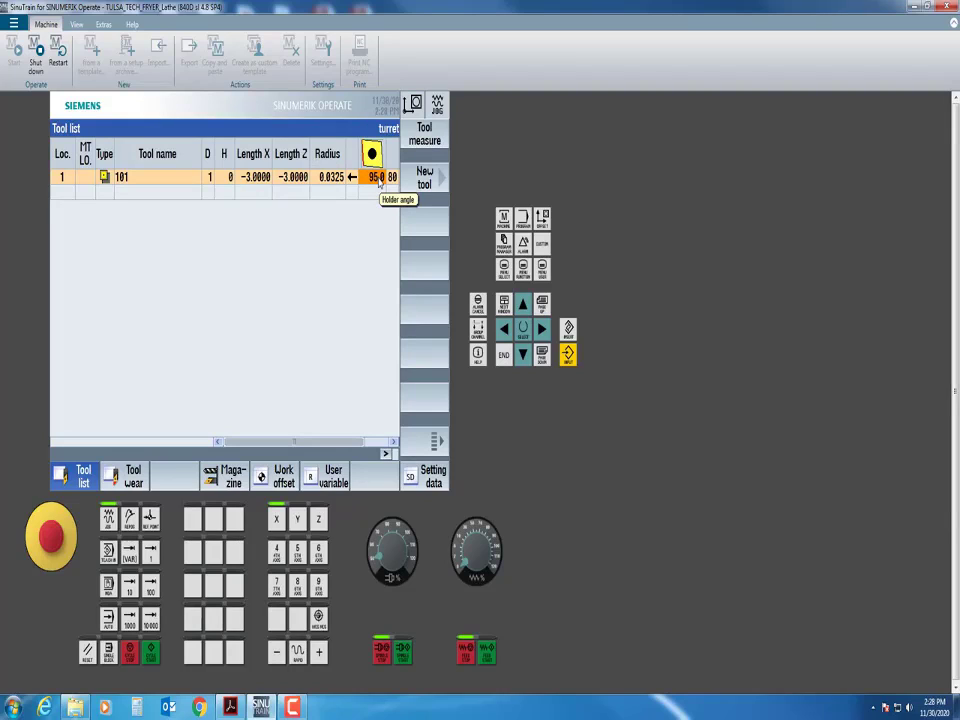
{"action": "key", "text": "Right"}
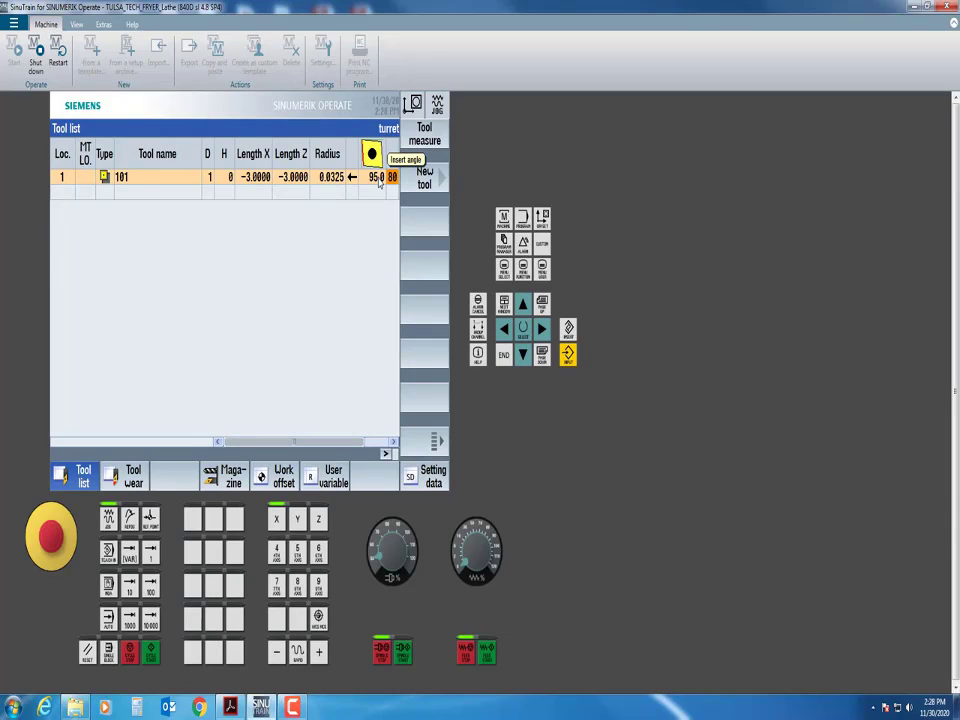
{"action": "key", "text": "Right"}
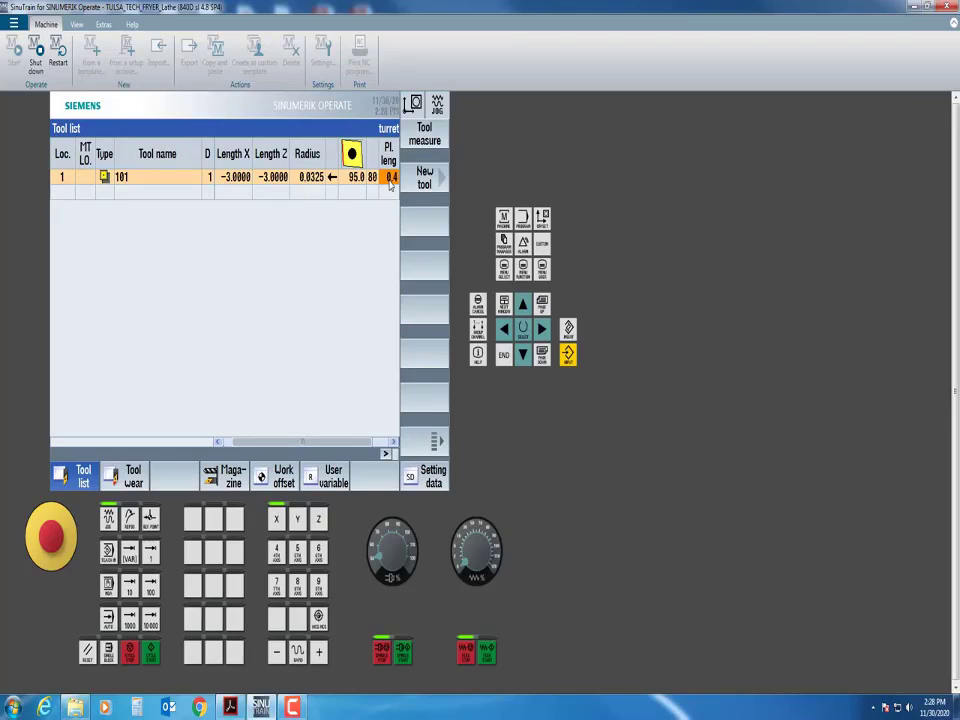
{"action": "key", "text": "Right"}
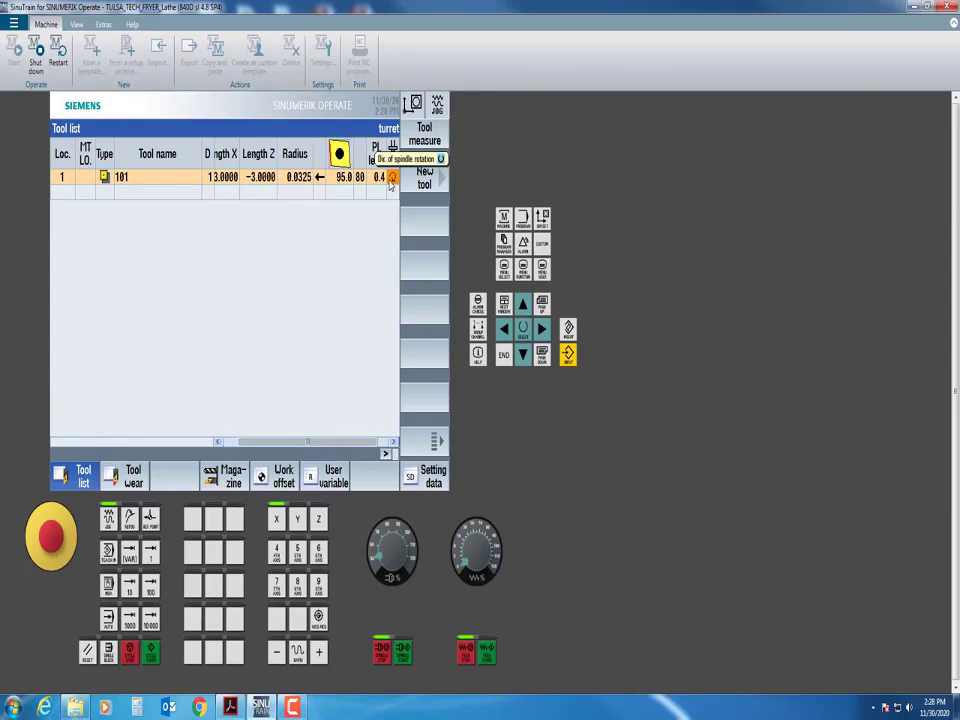
{"action": "key", "text": "Right"}
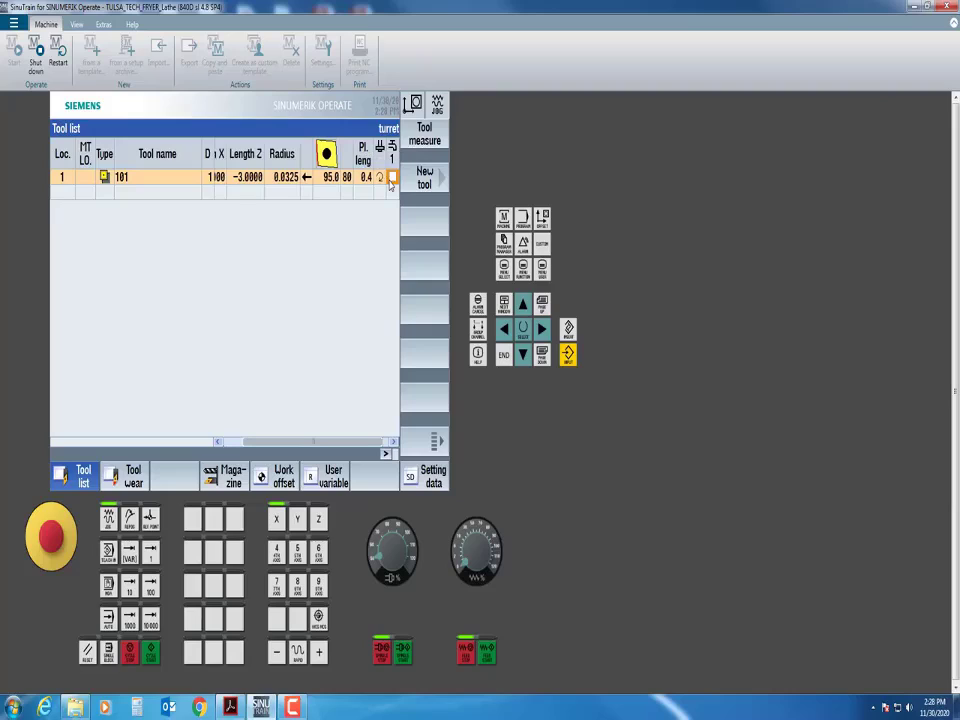
{"action": "key", "text": "Right"}
{"action": "key", "text": "Left"}
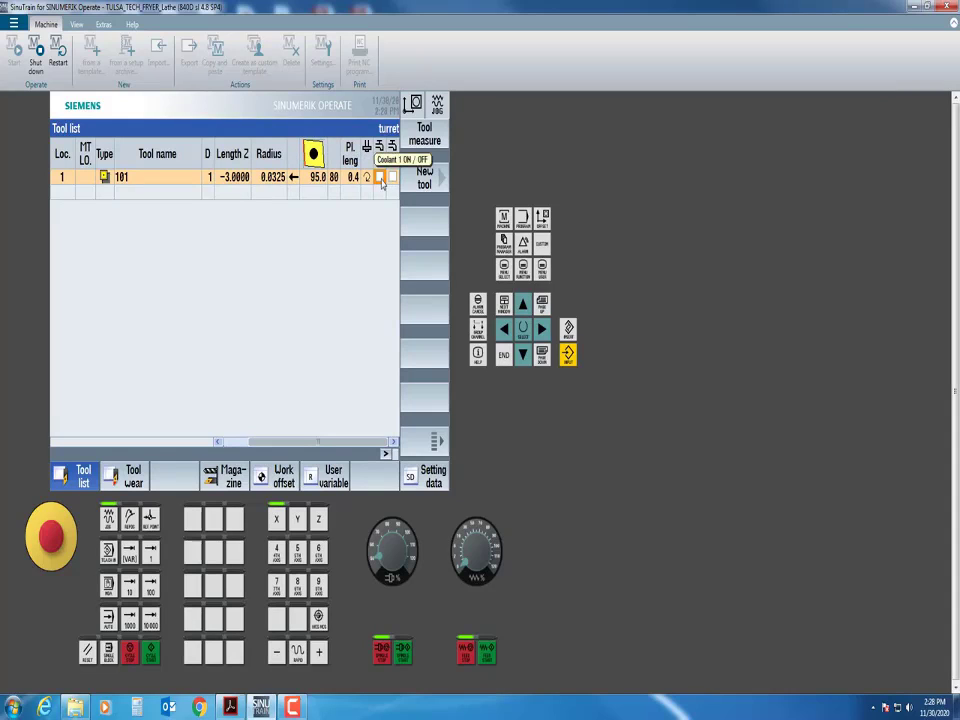
{"action": "key", "text": "space"}
{"action": "left_click", "coordinate": [391, 177]}
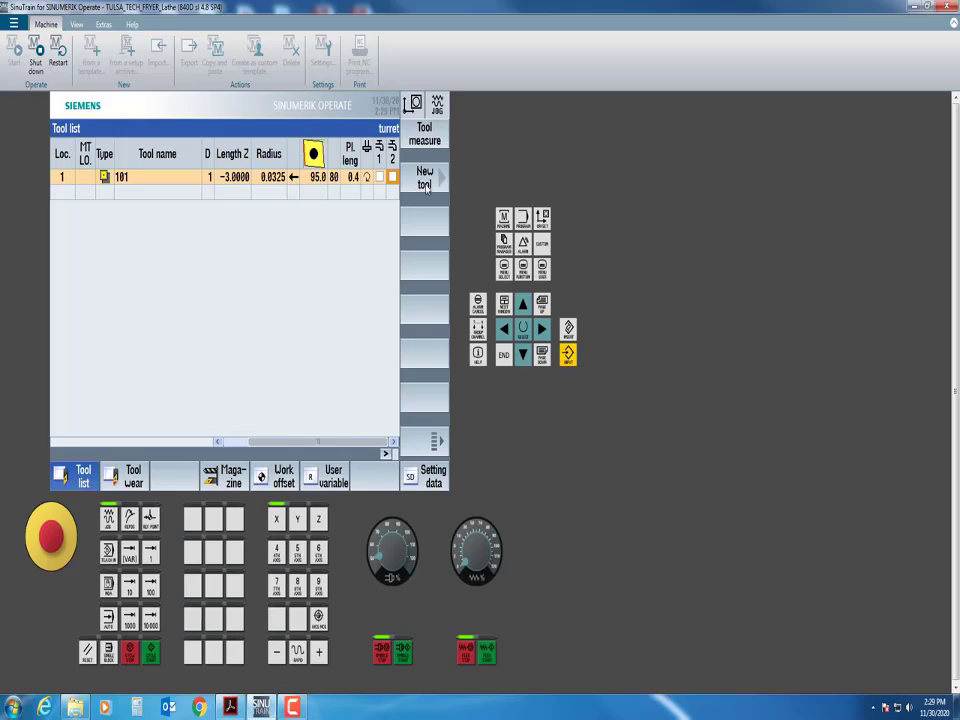
Reopen the CNC TURNING 1 FRYER G CO program and change the T101 entry in its tool list comment to CNMG 432.
{"action": "left_click", "coordinate": [504, 242]}
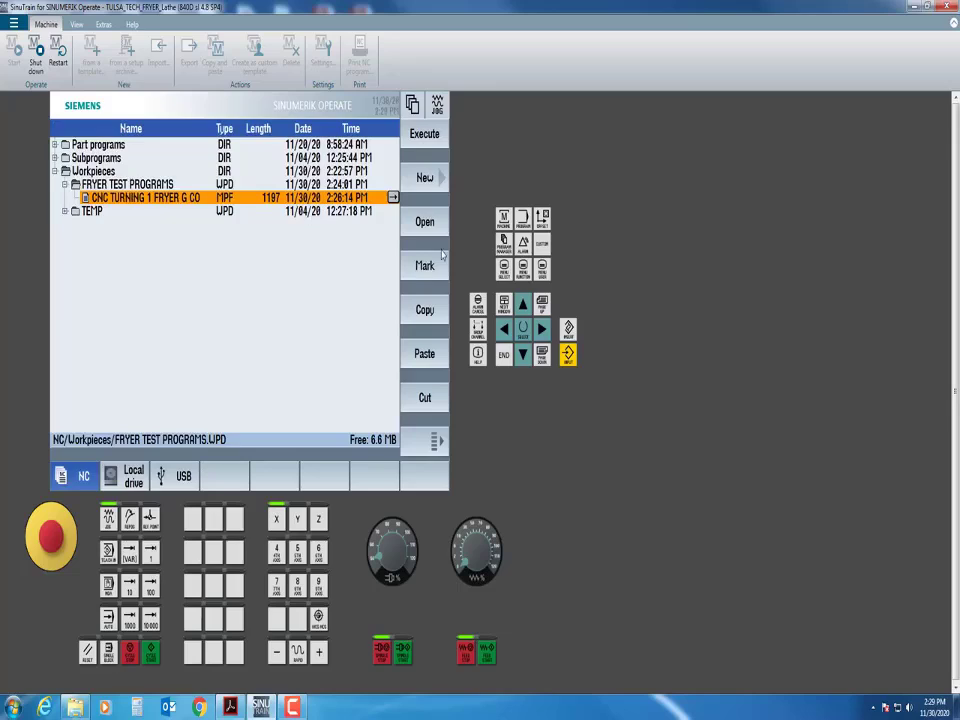
{"action": "left_click", "coordinate": [427, 224]}
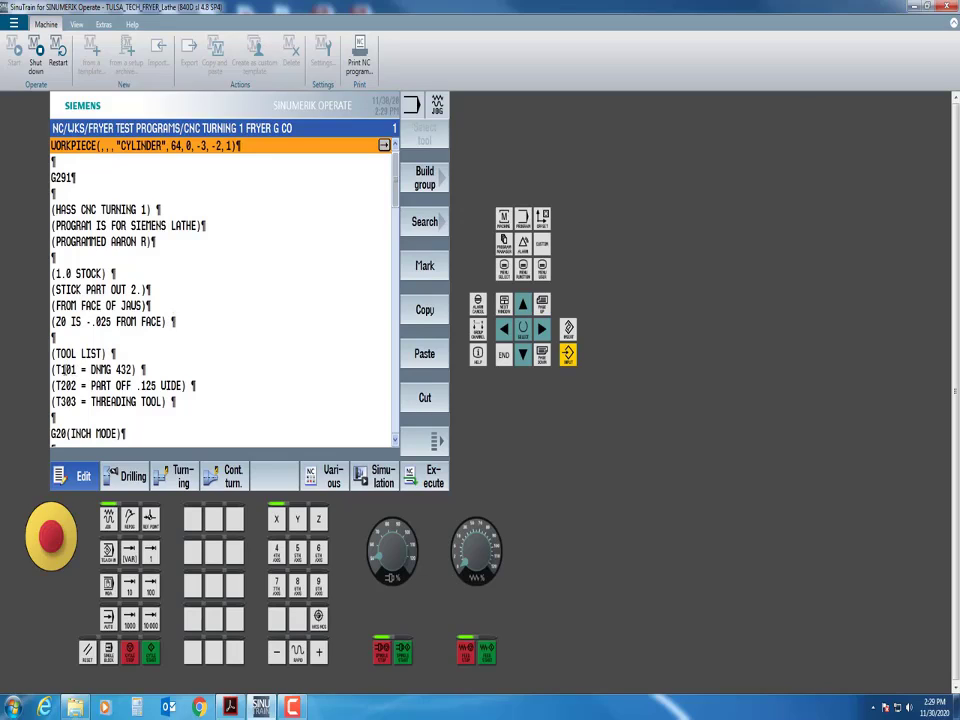
{"action": "left_click", "coordinate": [66, 369]}
{"action": "left_click", "coordinate": [92, 369]}
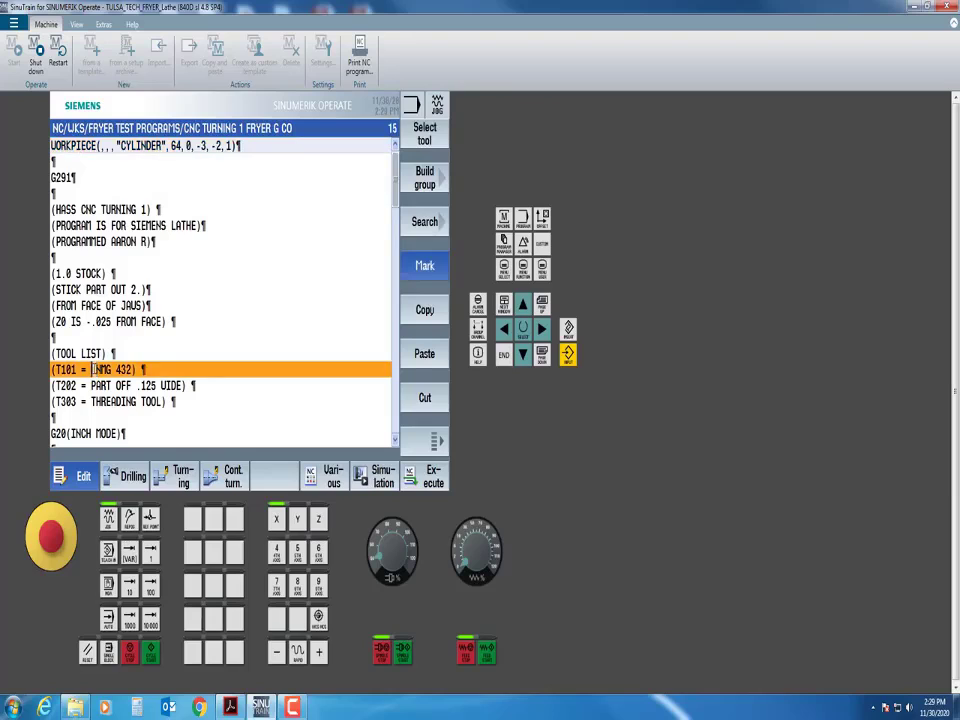
{"action": "key", "text": "Delete"}
{"action": "type", "text": "C"}
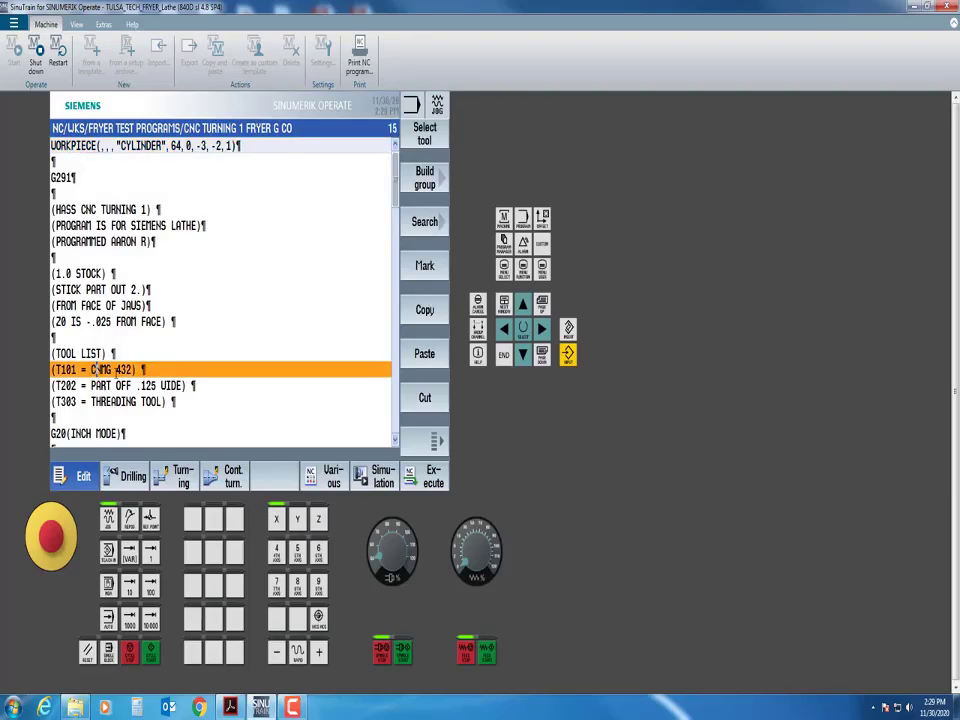
{"action": "left_click", "coordinate": [159, 352]}
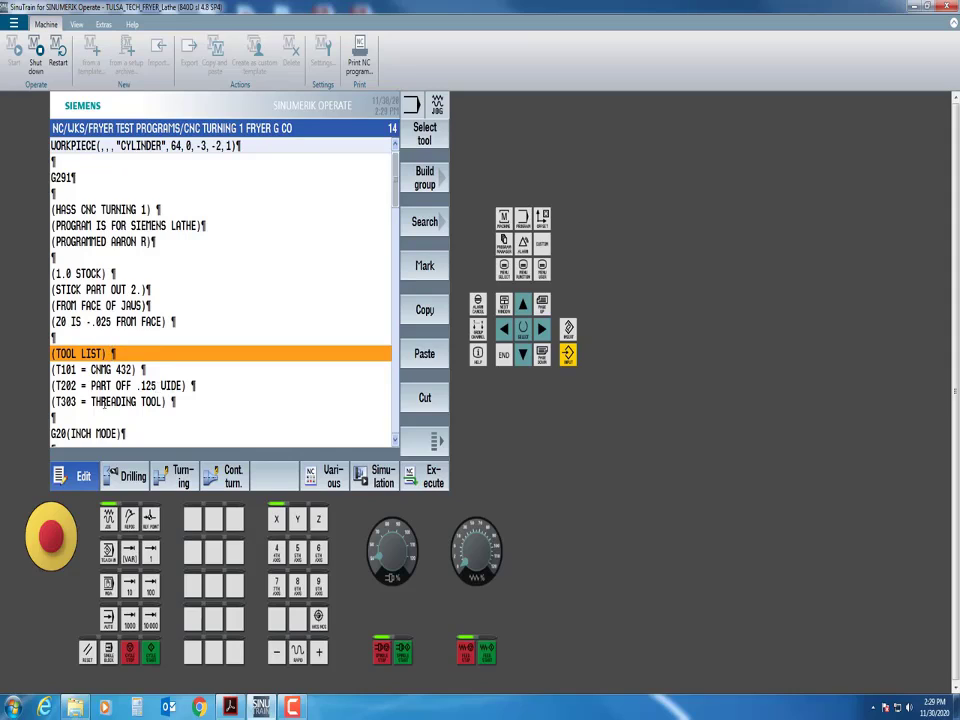
Check the T202 entry in the tool list comment and the T0101 tool call in the program.
{"action": "left_click_drag", "start_coordinate": [79, 386], "coordinate": [171, 388]}
{"action": "key", "text": "ctrl+c"}
{"action": "scroll", "coordinate": [147, 428], "scroll_direction": "down", "scroll_amount": 2}
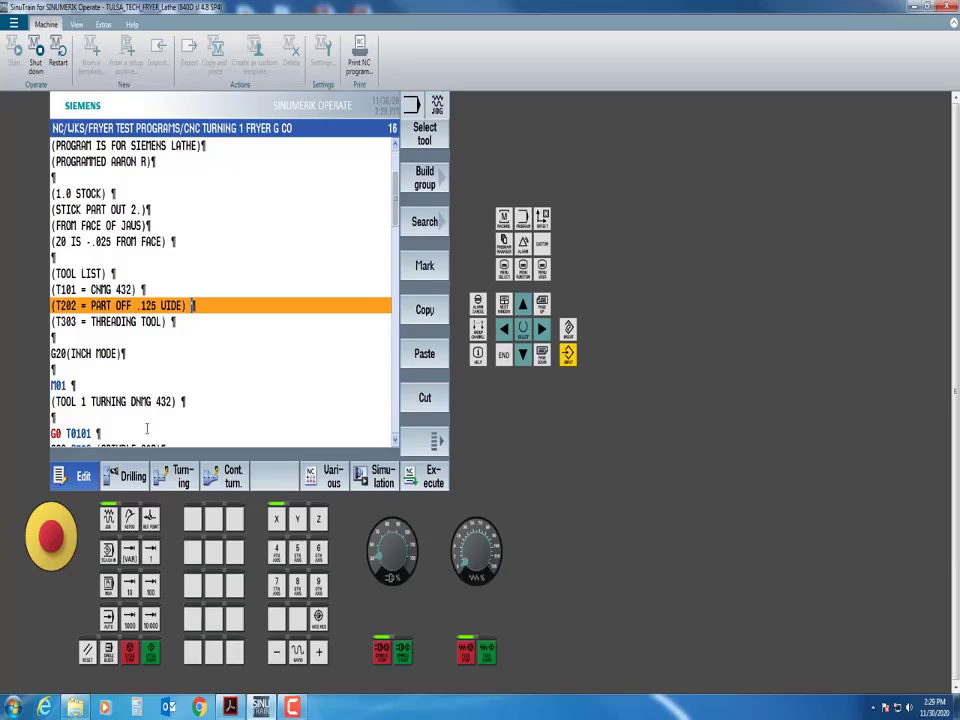
{"action": "left_click_drag", "start_coordinate": [66, 433], "coordinate": [87, 433]}
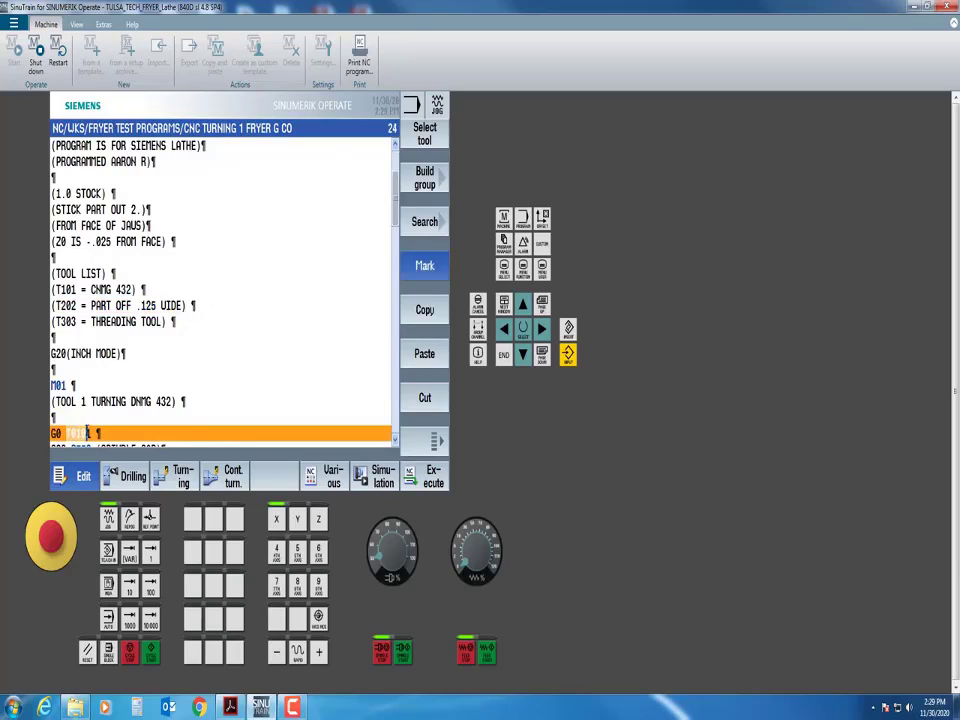
{"action": "left_click", "coordinate": [104, 418]}
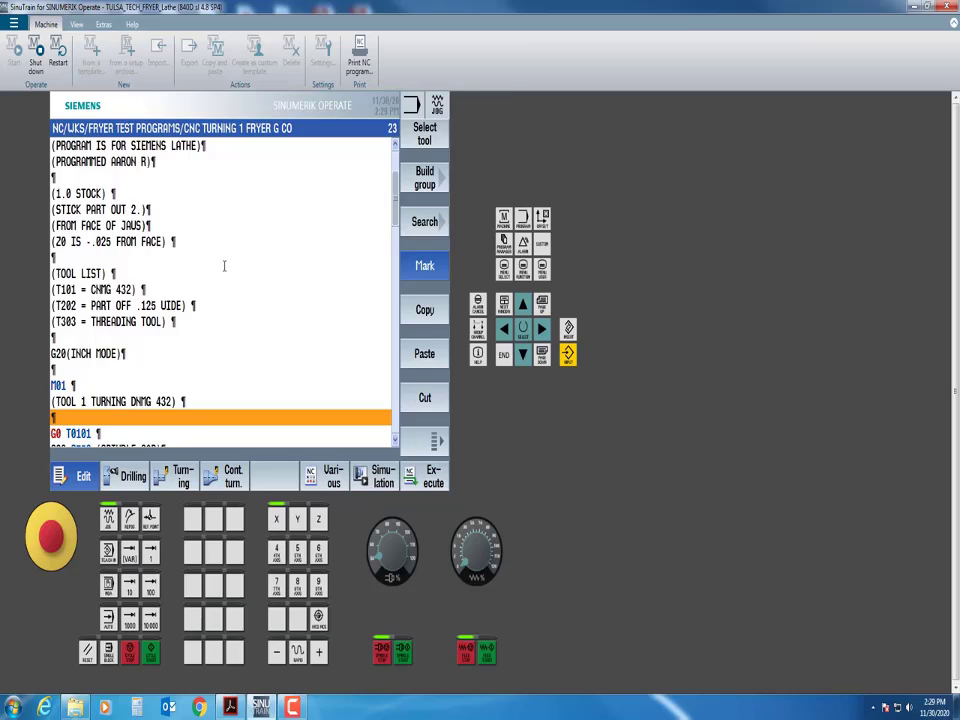
Add a type 520 plunge cutter in the first offered position to the tool list and name it 202.
{"action": "left_click", "coordinate": [542, 219]}
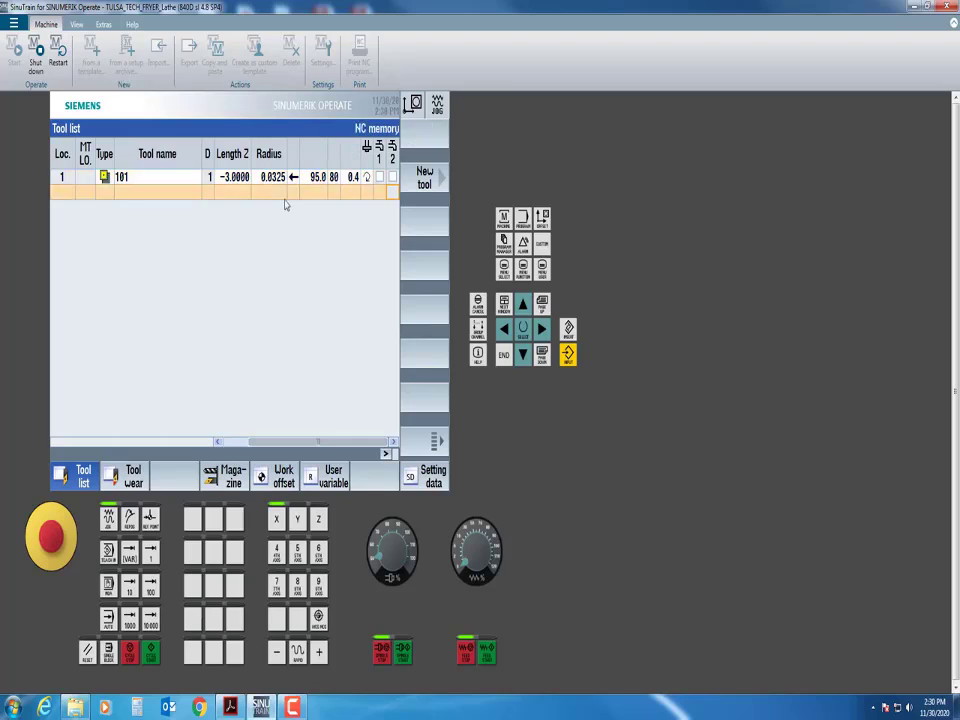
{"action": "key", "text": "Down"}
{"action": "left_click", "coordinate": [440, 177]}
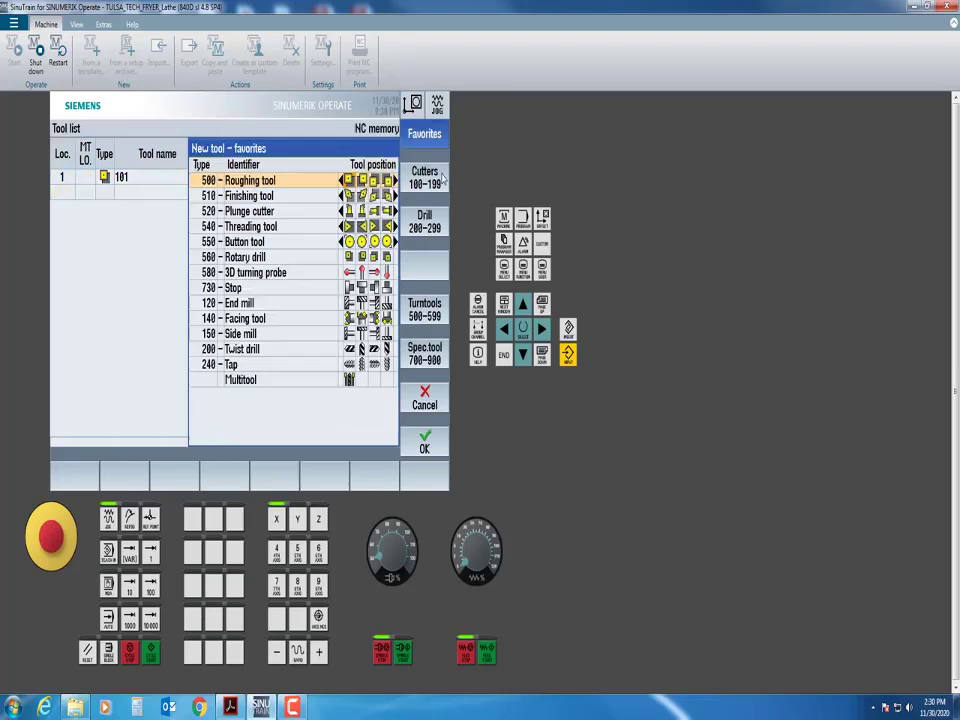
{"action": "left_click", "coordinate": [348, 212]}
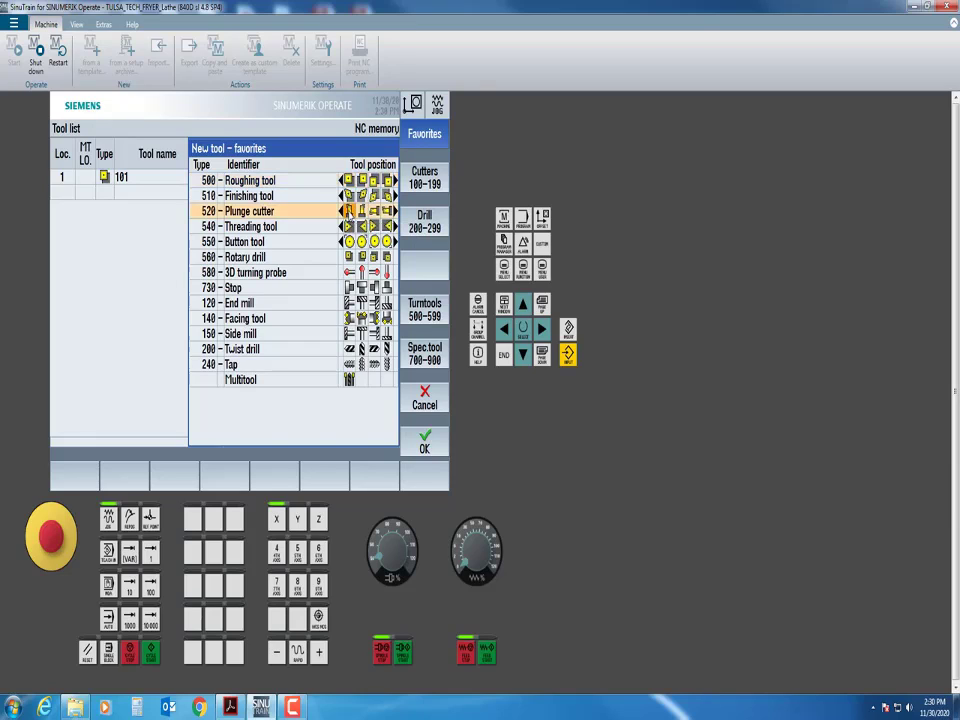
{"action": "left_click", "coordinate": [425, 443]}
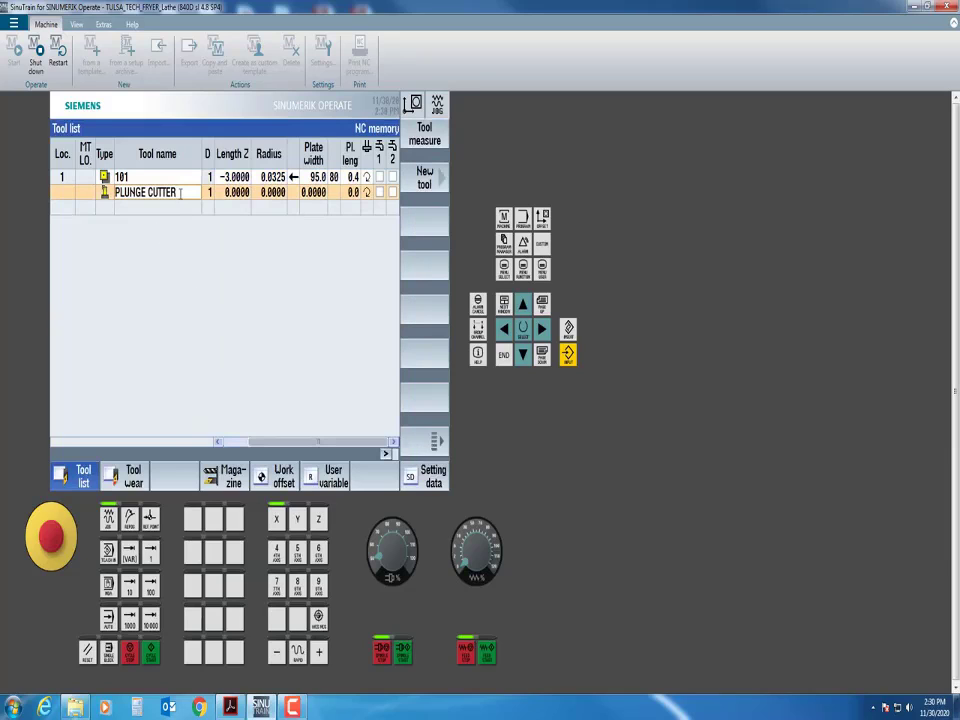
{"action": "left_click_drag", "start_coordinate": [181, 192], "coordinate": [114, 195]}
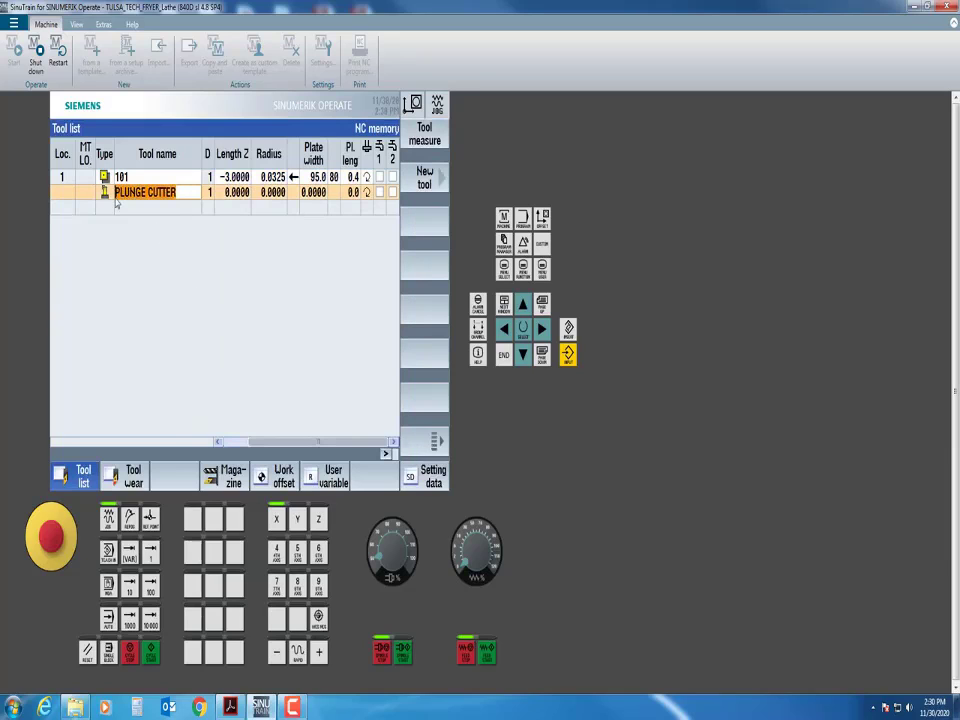
{"action": "type", "text": "202"}
{"action": "key", "text": "Return"}
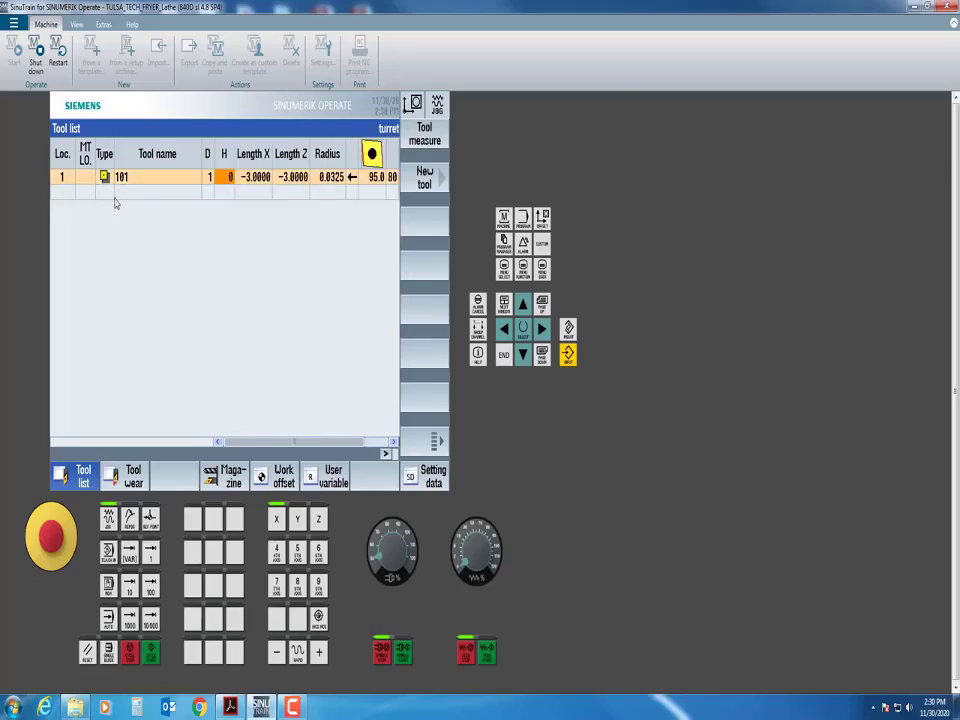
Set tool 202's Length X to -3., Length Z to -3. and Radius to .001.
{"action": "type", "text": "-3."}
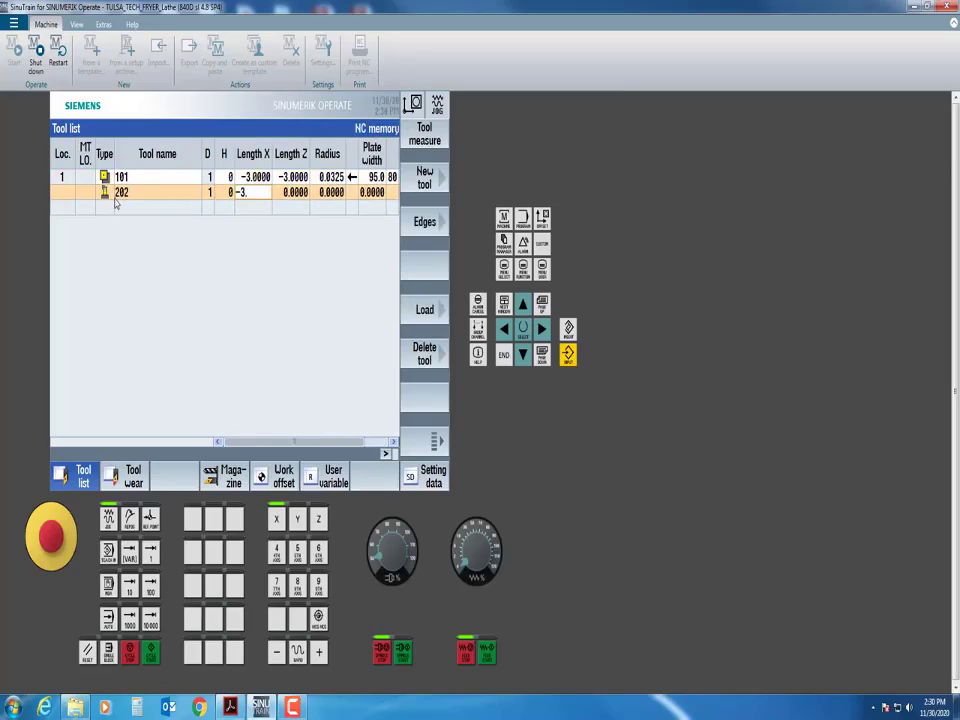
{"action": "key", "text": "Return"}
{"action": "type", "text": "-3."}
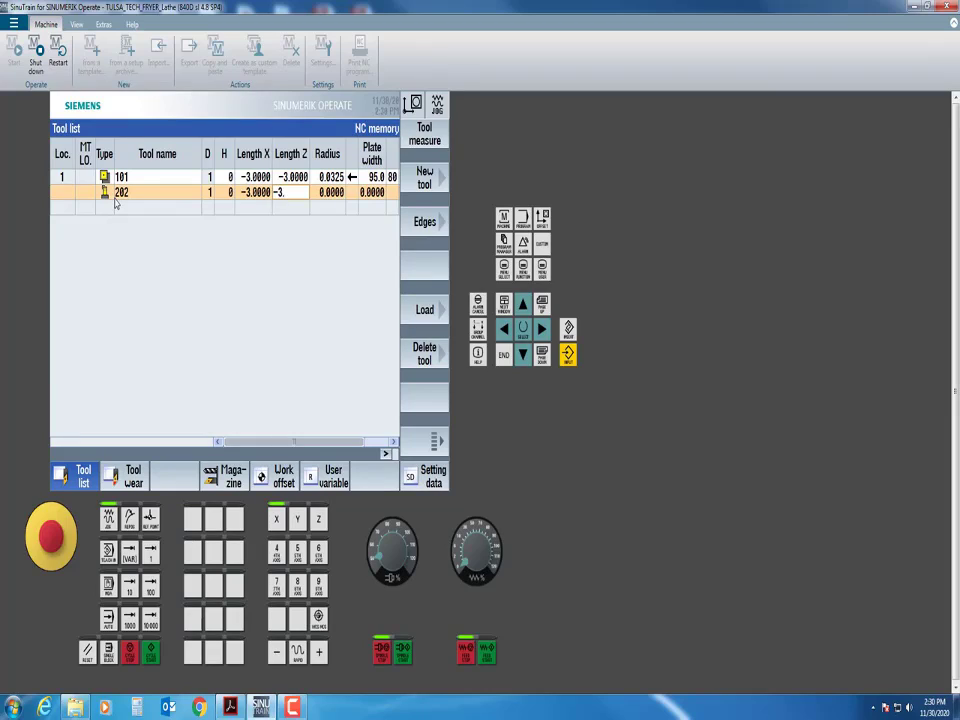
{"action": "key", "text": "Return"}
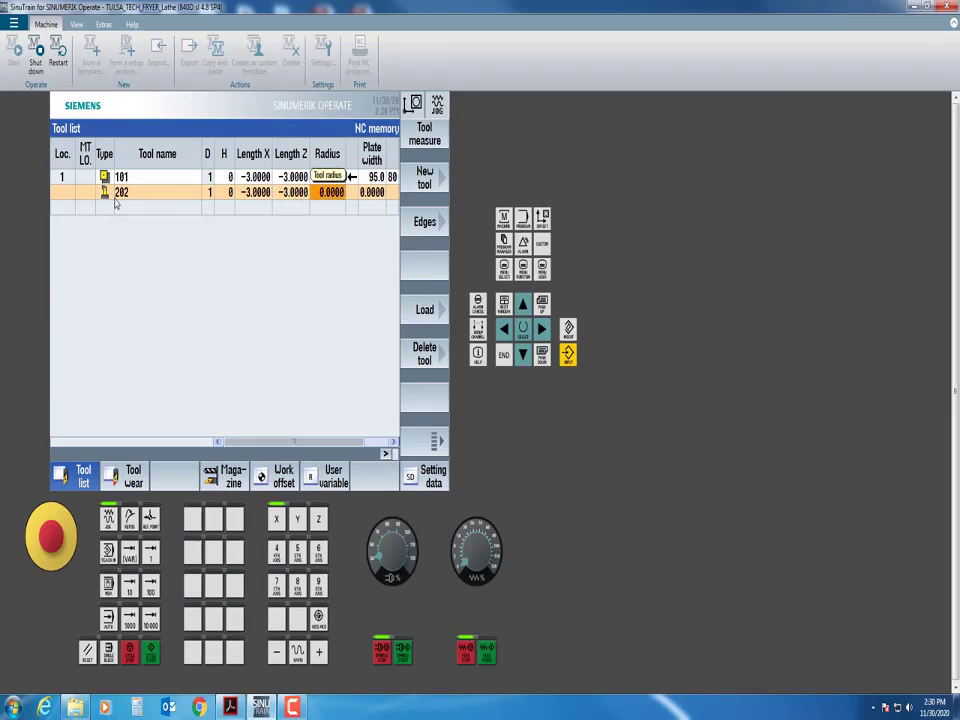
{"action": "type", "text": ".001"}
{"action": "key", "text": "Return"}
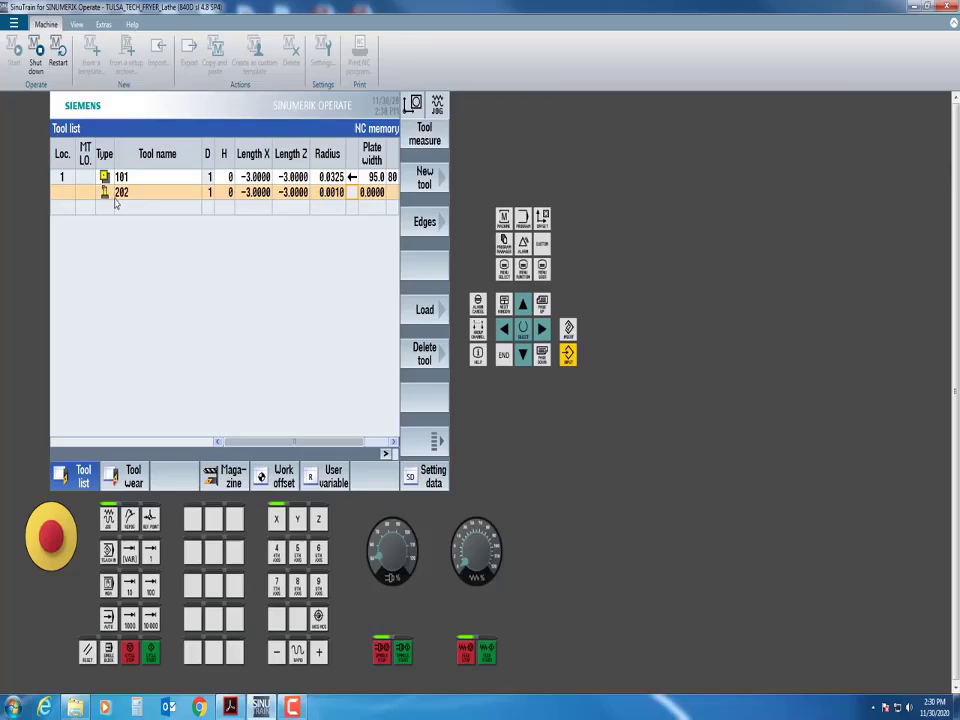
Set tool 202's plate width to .125 and its plate length to 0.4.
{"action": "key", "text": "Up"}
{"action": "key", "text": "Down"}
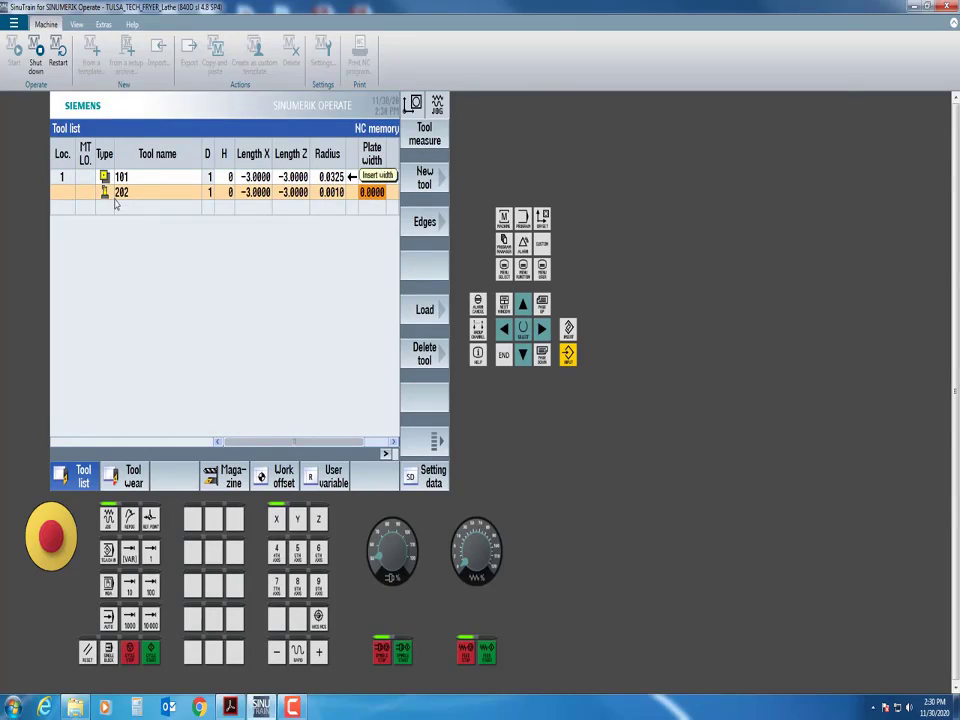
{"action": "type", "text": ".125"}
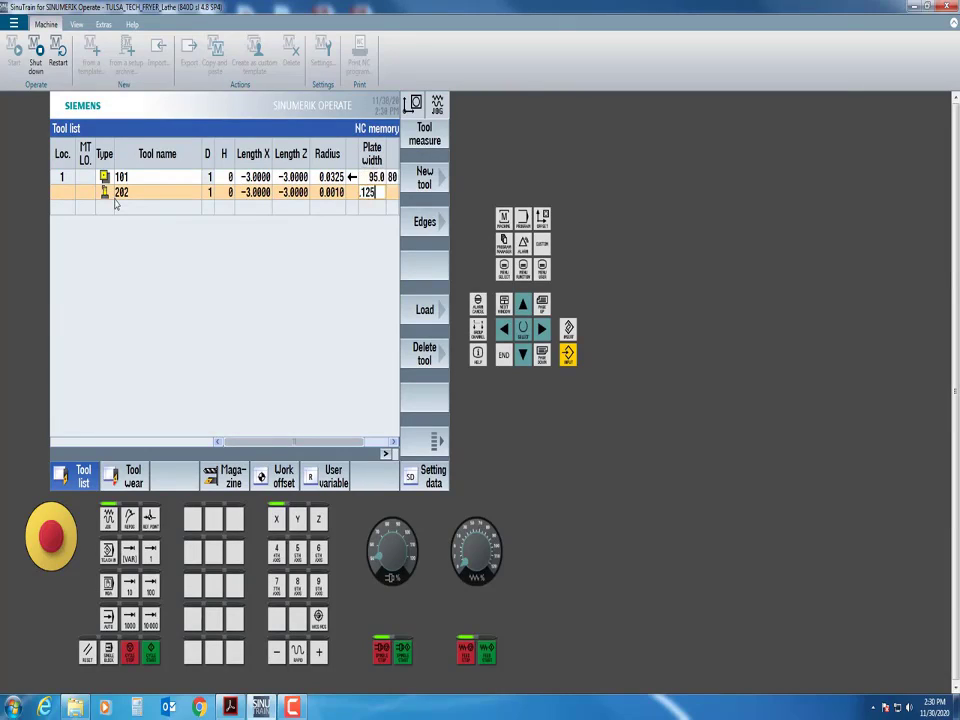
{"action": "key", "text": "Return"}
{"action": "key", "text": "Right"}
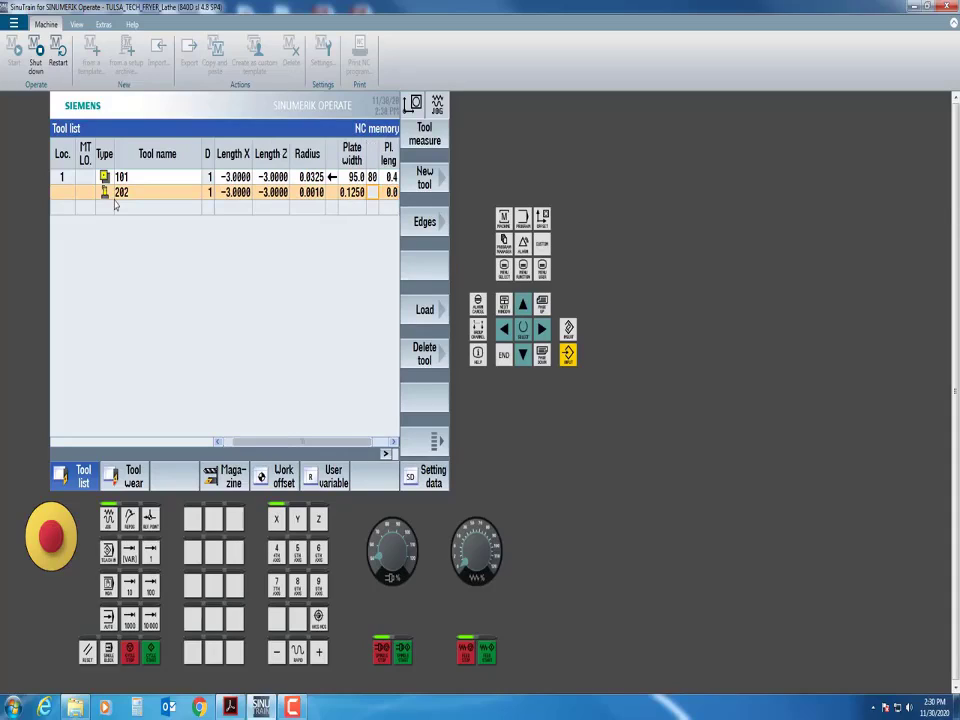
{"action": "key", "text": "Right"}
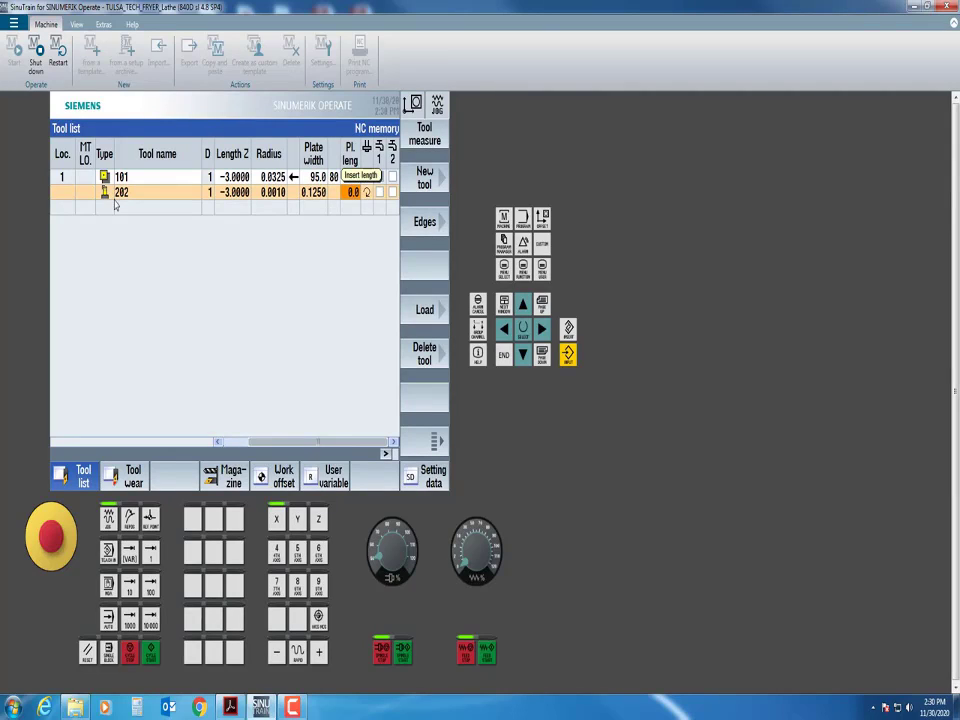
{"action": "type", "text": "0.4"}
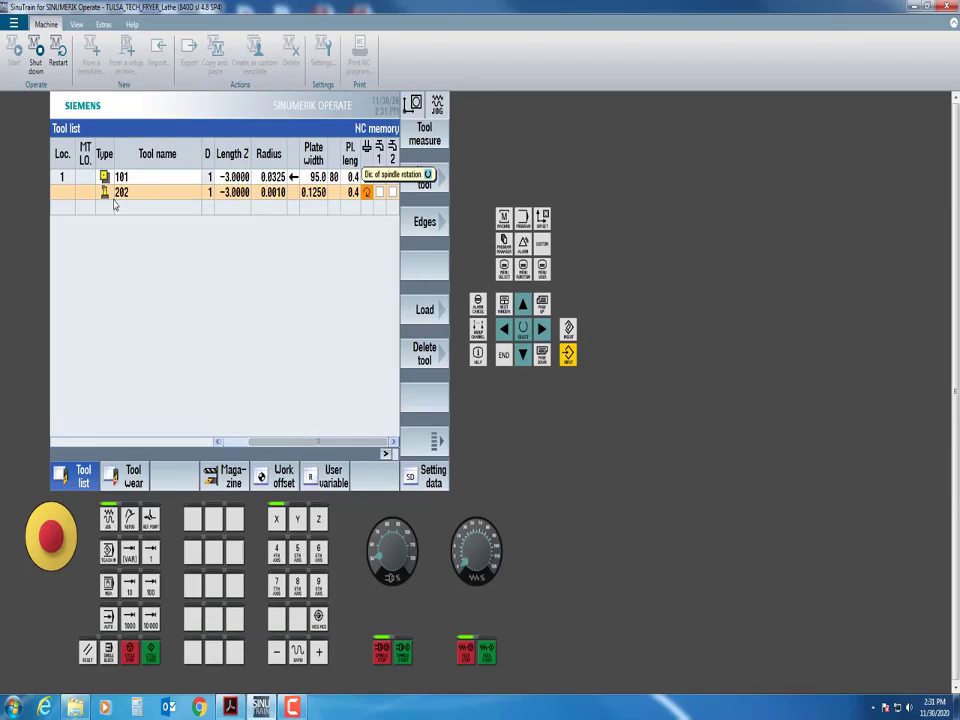
{"action": "key", "text": "Right"}
{"action": "key", "text": "Right"}
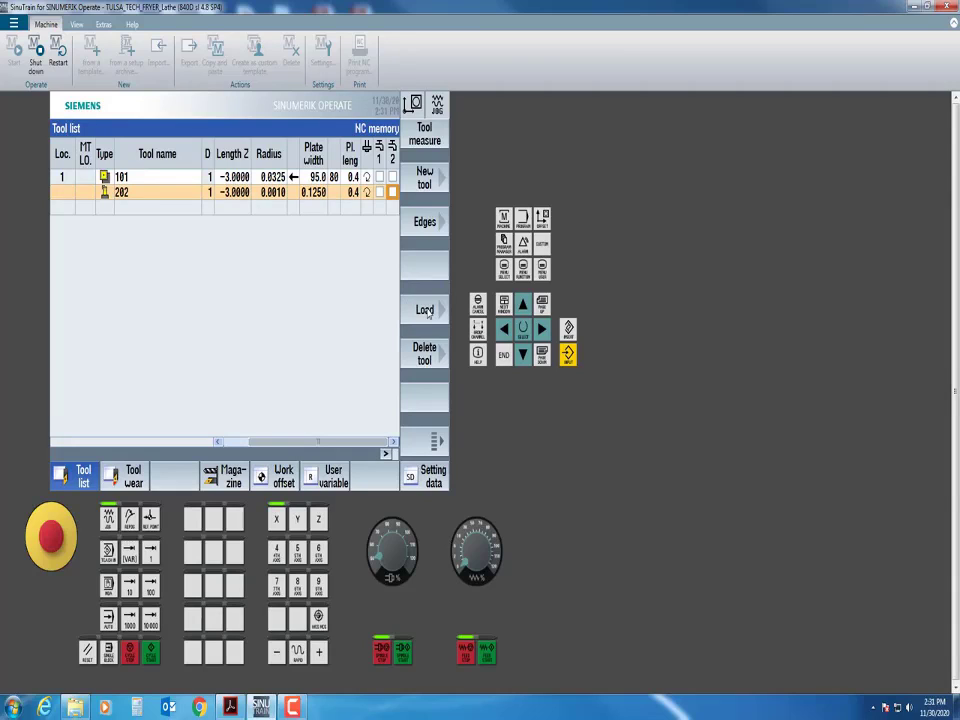
Load tool 202 into turret location 2.
{"action": "left_click", "coordinate": [425, 311]}
{"action": "left_click", "coordinate": [427, 313]}
{"action": "left_click", "coordinate": [427, 312]}
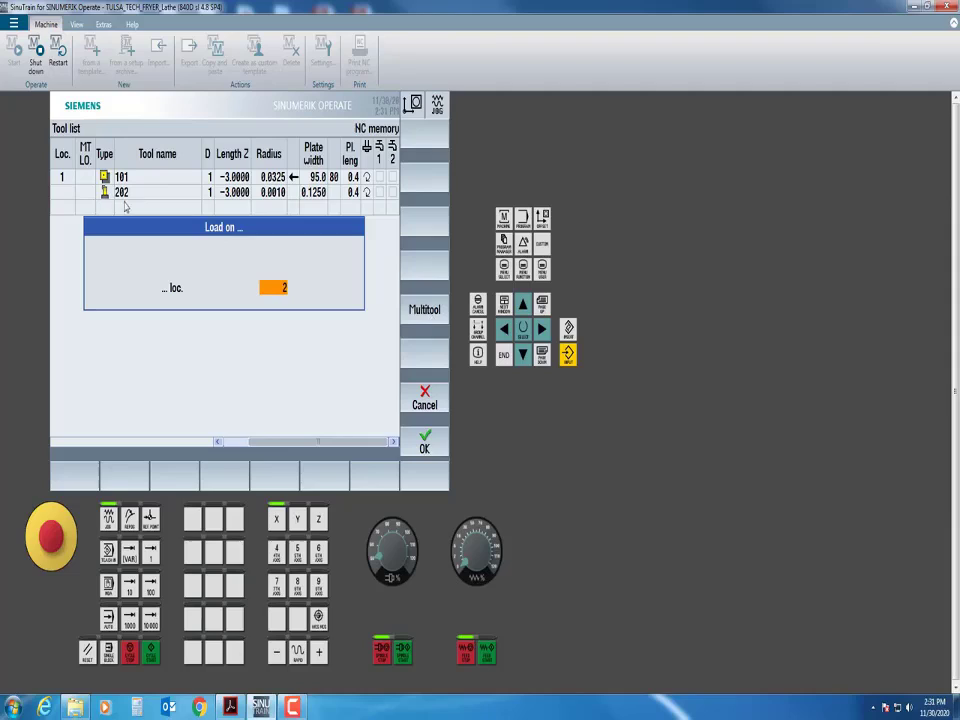
{"action": "left_click", "coordinate": [283, 288]}
{"action": "key", "text": "BackSpace"}
{"action": "key", "text": "Return"}
{"action": "left_click", "coordinate": [276, 289]}
{"action": "key", "text": "Return"}
{"action": "left_click", "coordinate": [424, 441]}
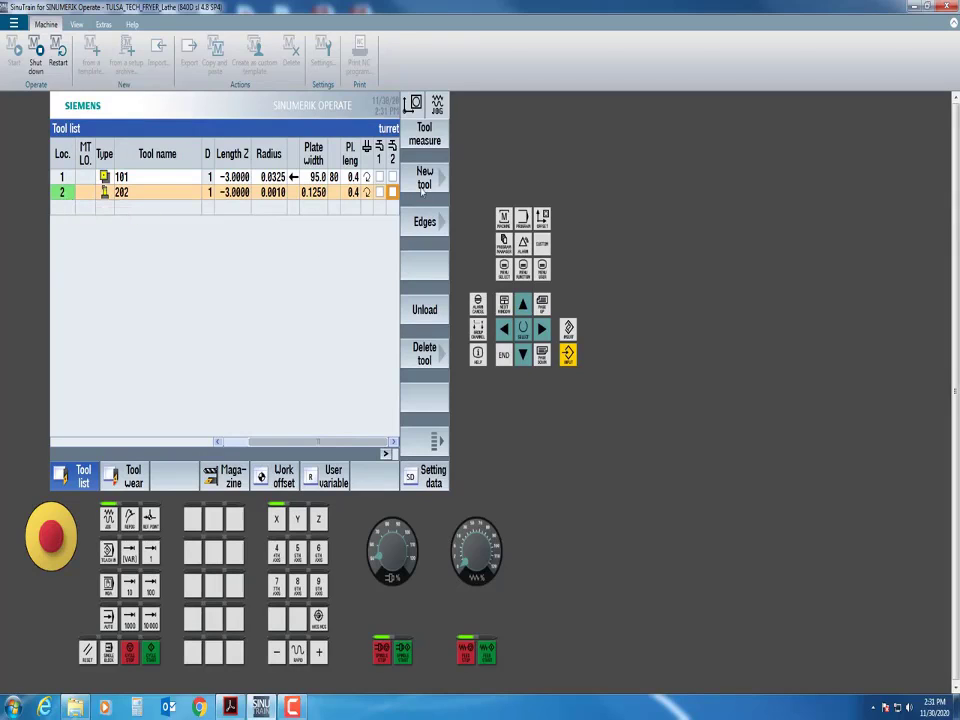
Add a type 540 threading tool with cutting edge position 8 to the tool list and name it 303.
{"action": "left_click", "coordinate": [424, 181]}
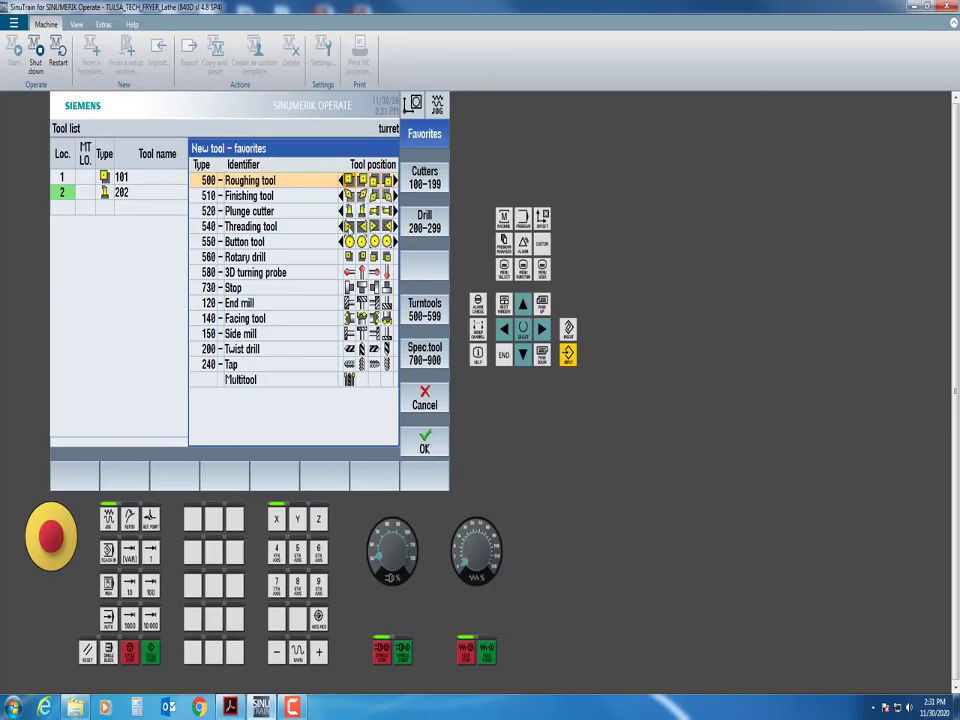
{"action": "left_click", "coordinate": [349, 226]}
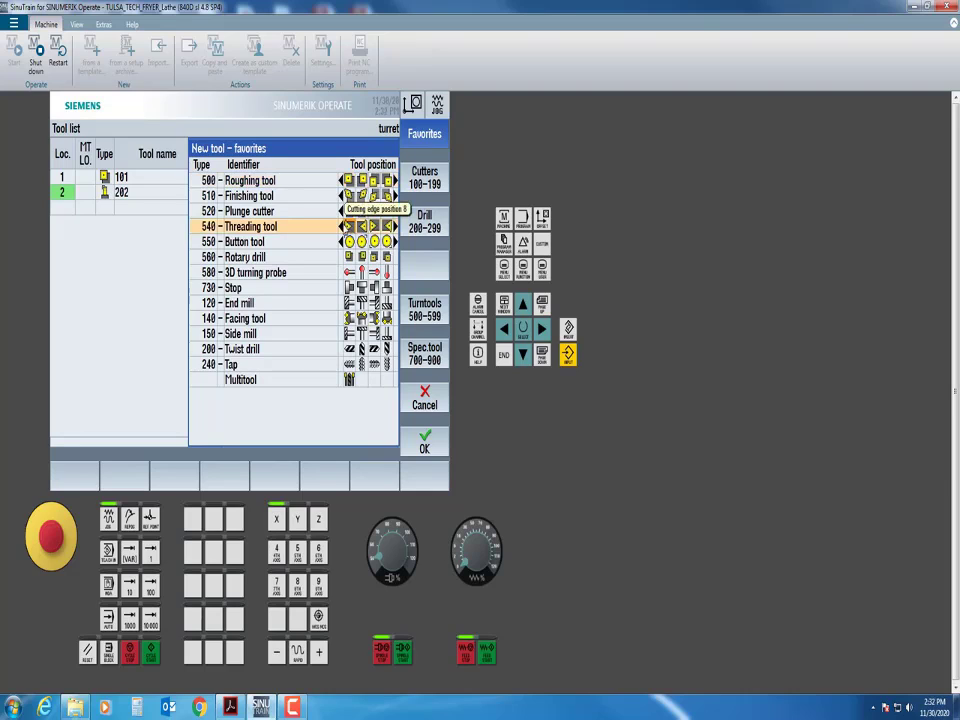
{"action": "left_click", "coordinate": [425, 442]}
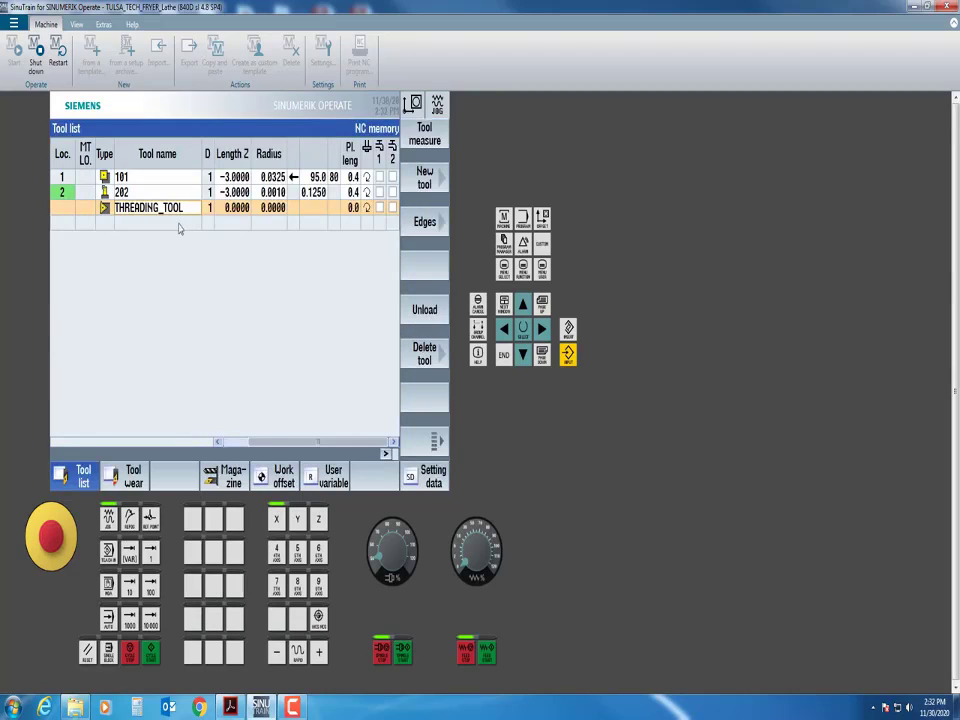
{"action": "left_click_drag", "start_coordinate": [181, 208], "coordinate": [106, 210]}
{"action": "type", "text": "303"}
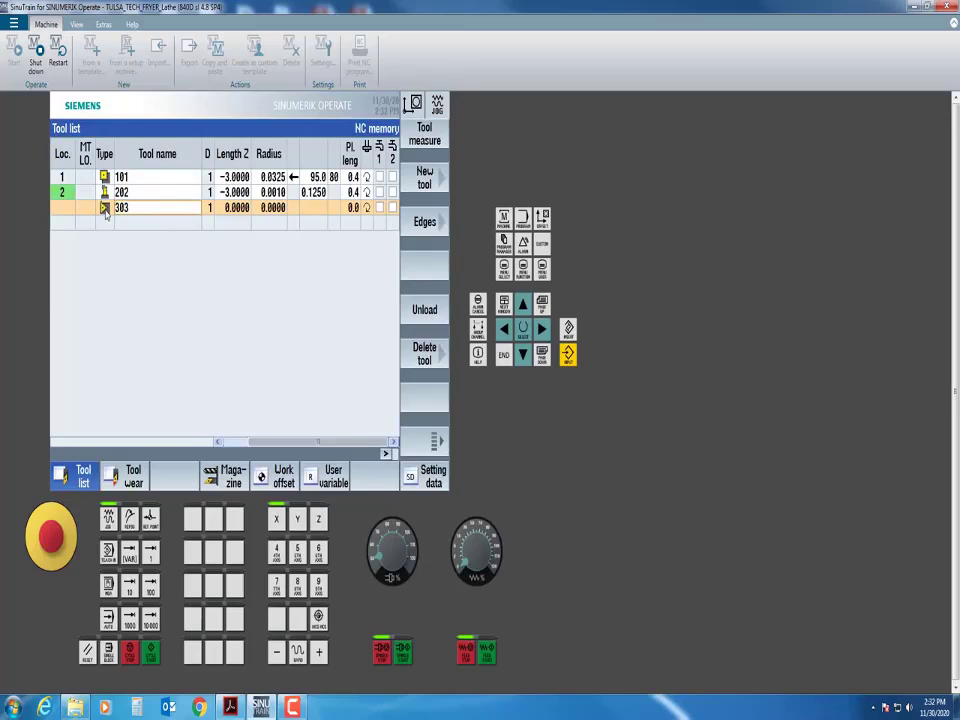
{"action": "key", "text": "Return"}
Set tool 303's Length X to -3.0, Length Z to -3 and Radius to .001.
{"action": "type", "text": "-"}
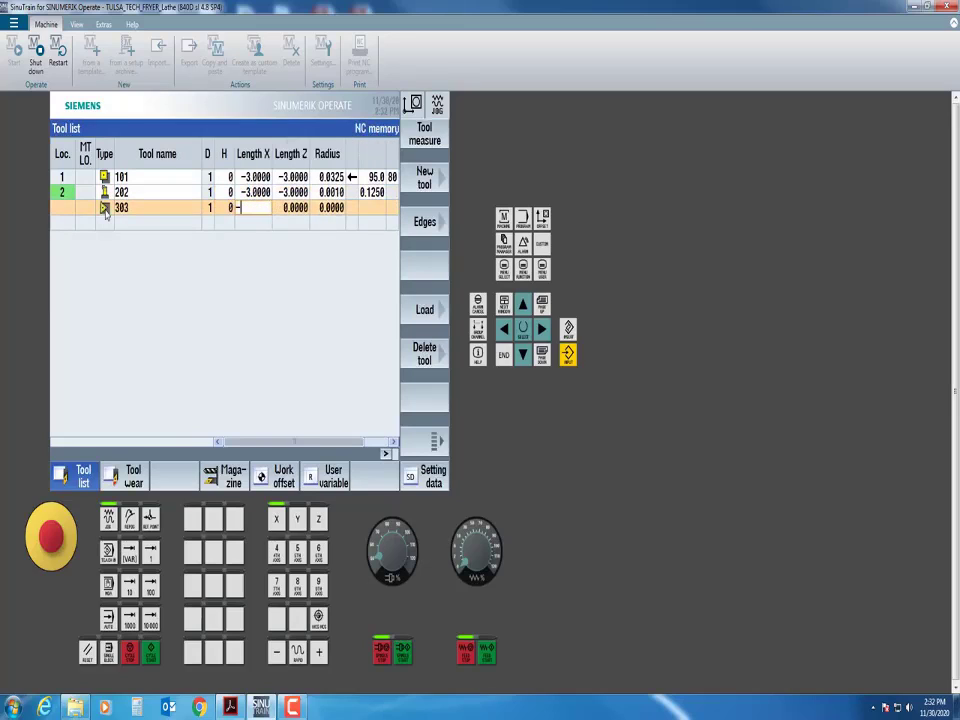
{"action": "type", "text": "3.0"}
{"action": "key", "text": "Return"}
{"action": "type", "text": "-"}
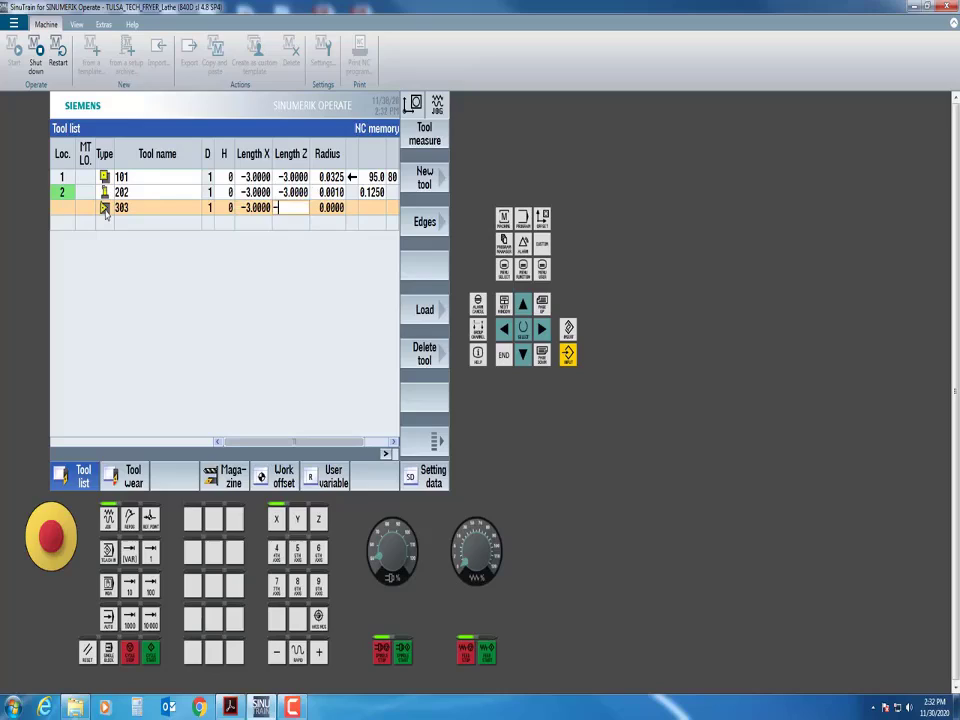
{"action": "type", "text": "3"}
{"action": "key", "text": "Return"}
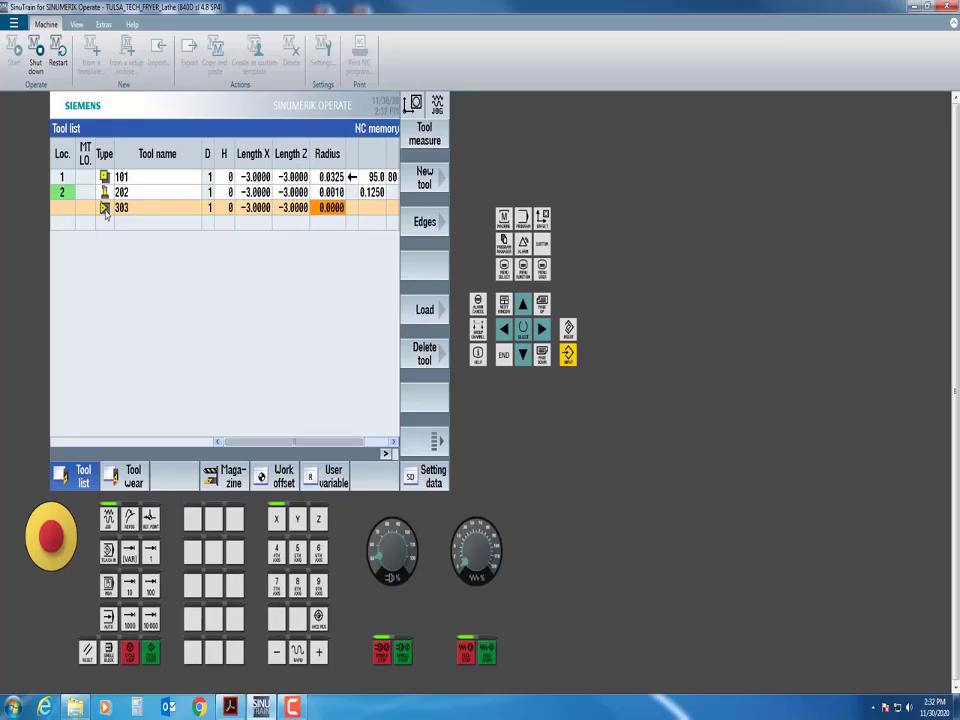
{"action": "type", "text": "0"}
{"action": "type", "text": ".001"}
{"action": "key", "text": "Return"}
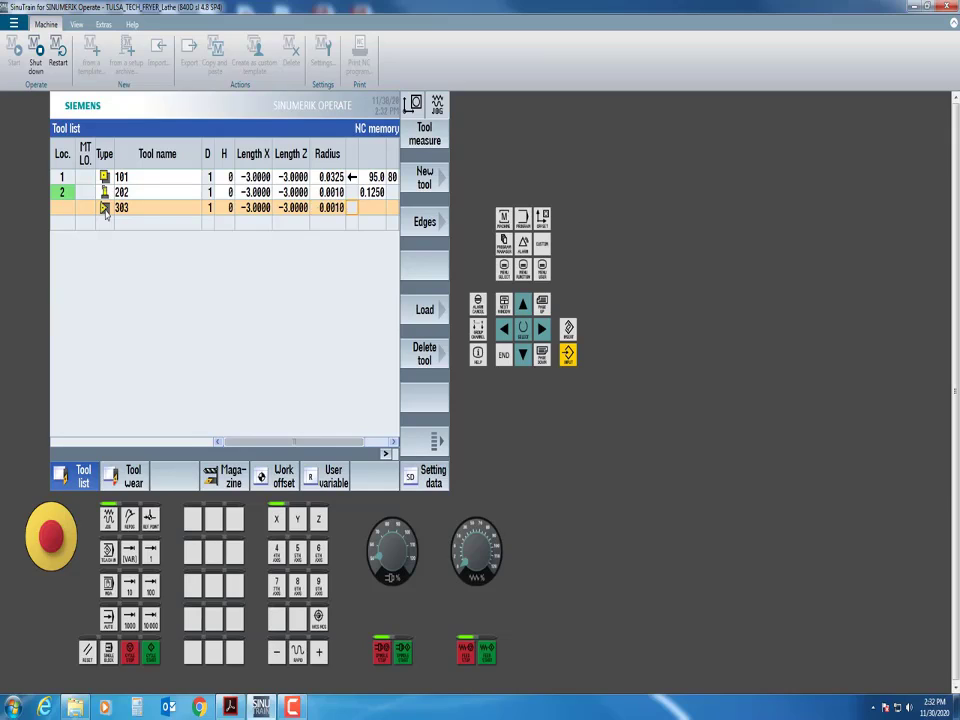
Set tool 303's plate length to .4.
{"action": "key", "text": "Right"}
{"action": "key", "text": "Left"}
{"action": "key", "text": "Right"}
{"action": "key", "text": "Right"}
{"action": "key", "text": "Right"}
{"action": "key", "text": "Right"}
{"action": "key", "text": "Right"}
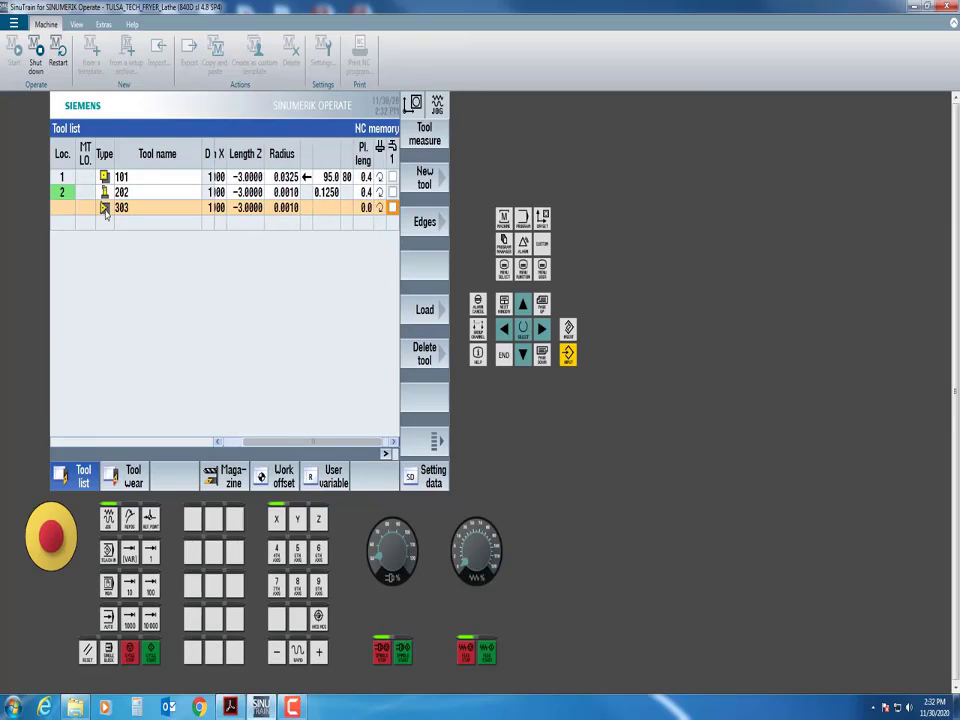
{"action": "key", "text": "Left"}
{"action": "key", "text": "Left"}
{"action": "key", "text": "Left"}
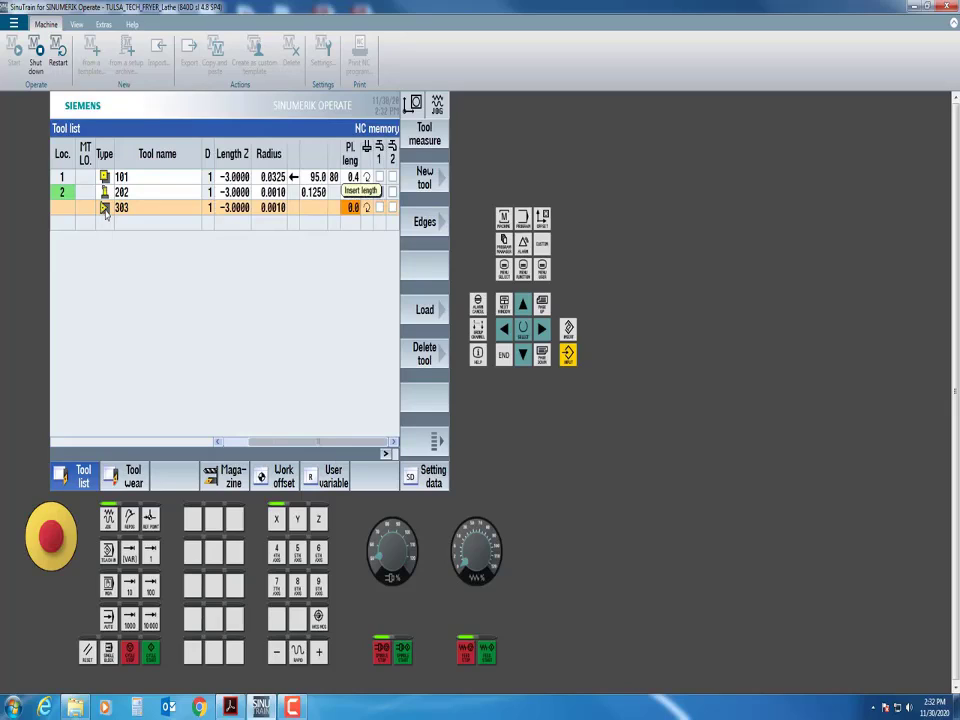
{"action": "type", "text": ".4"}
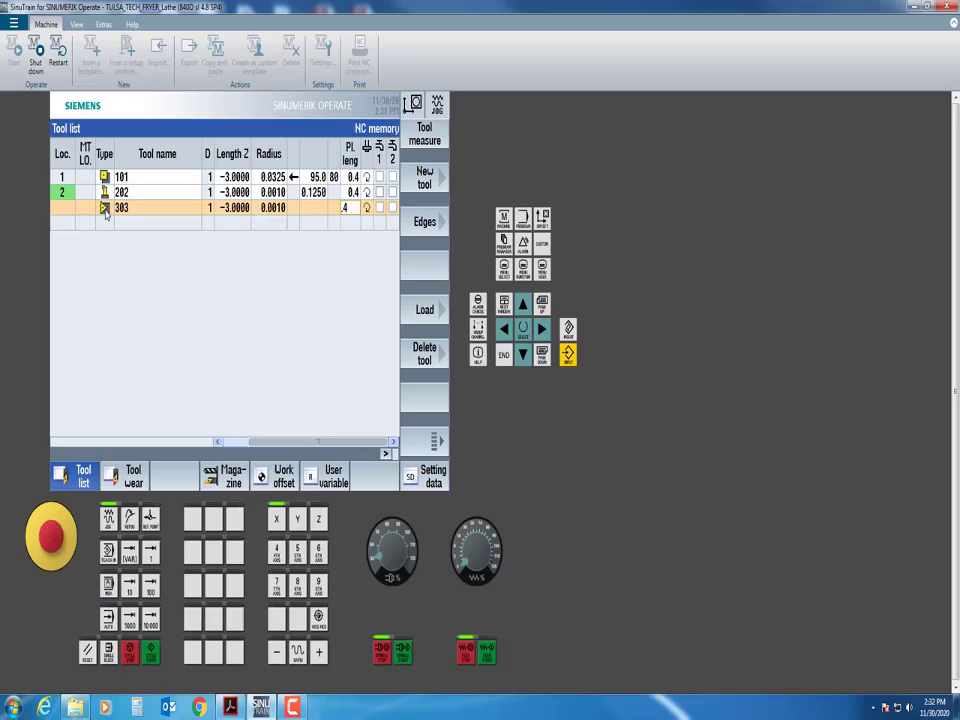
{"action": "key", "text": "Return"}
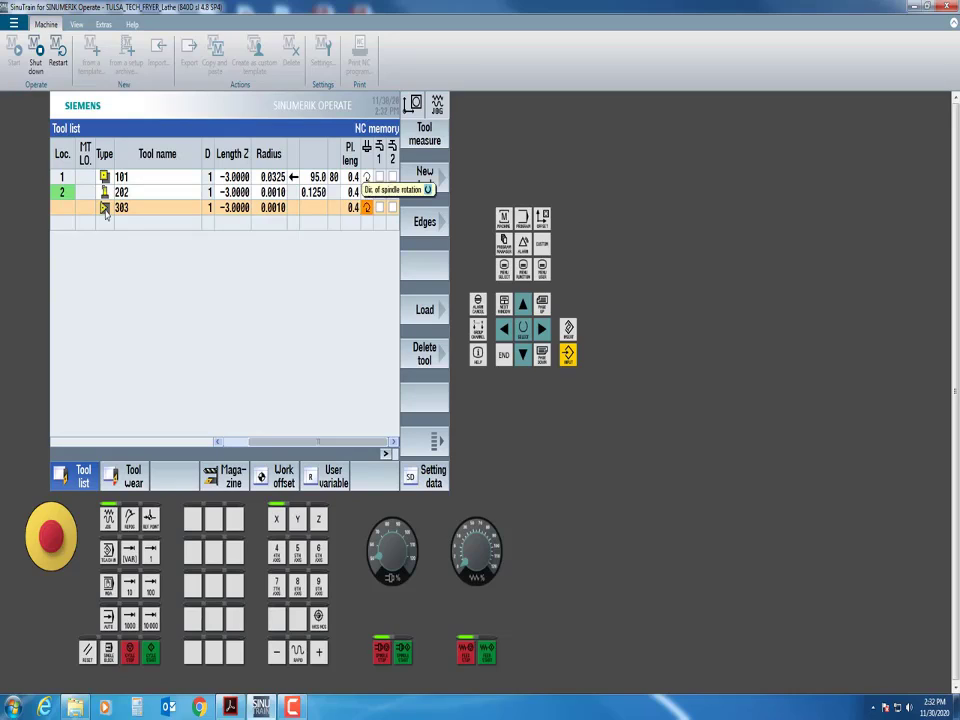
Load tool 303 into turret location 3.
{"action": "key", "text": "Left"}
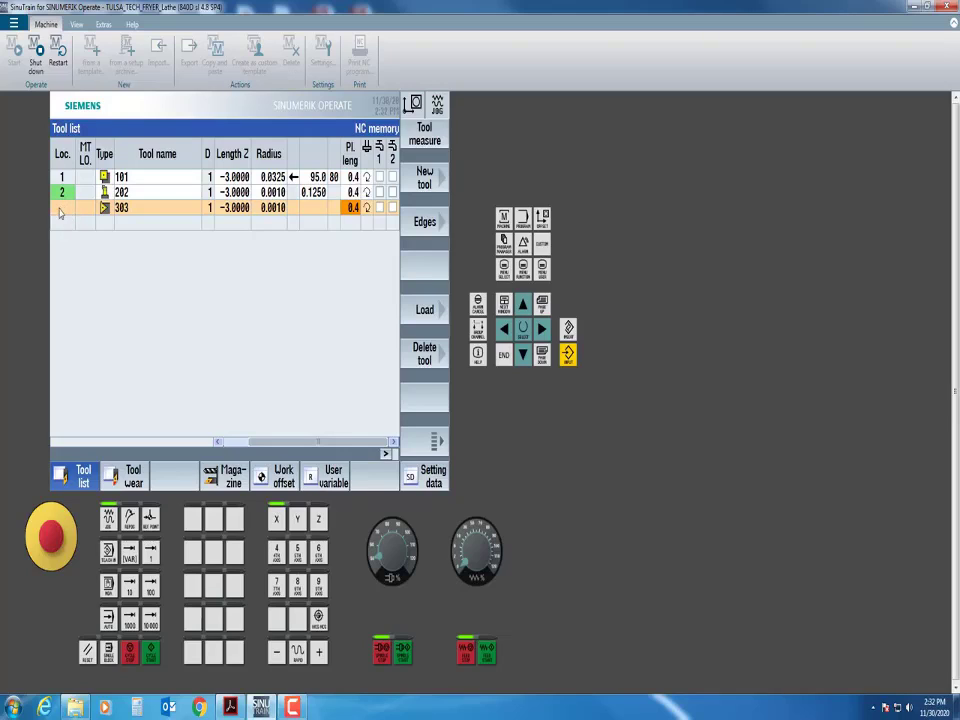
{"action": "left_click", "coordinate": [424, 309]}
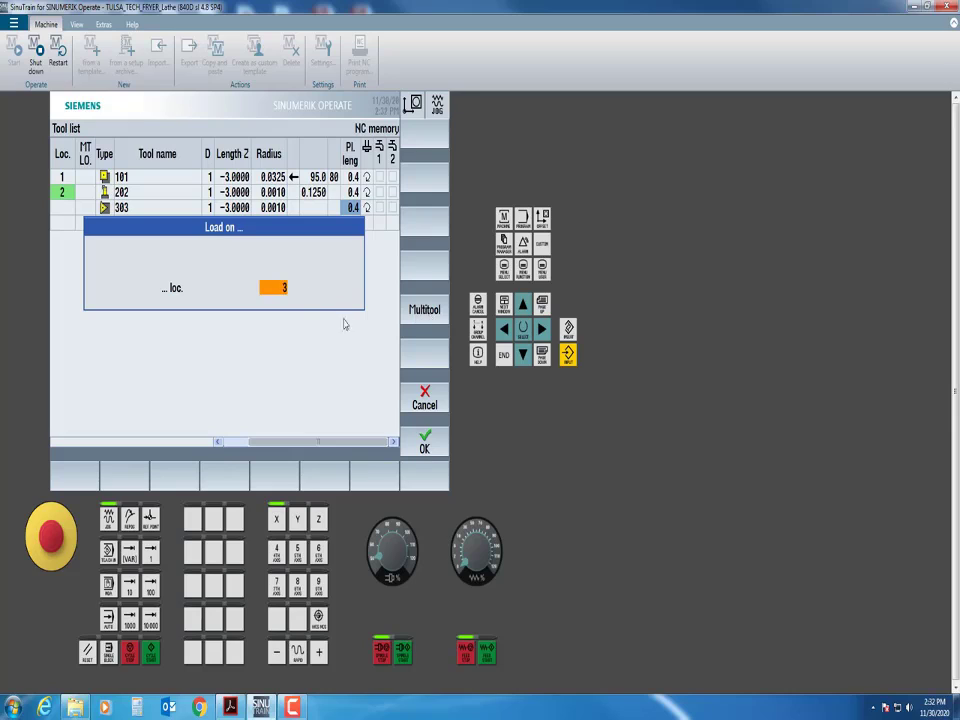
{"action": "left_click", "coordinate": [425, 442]}
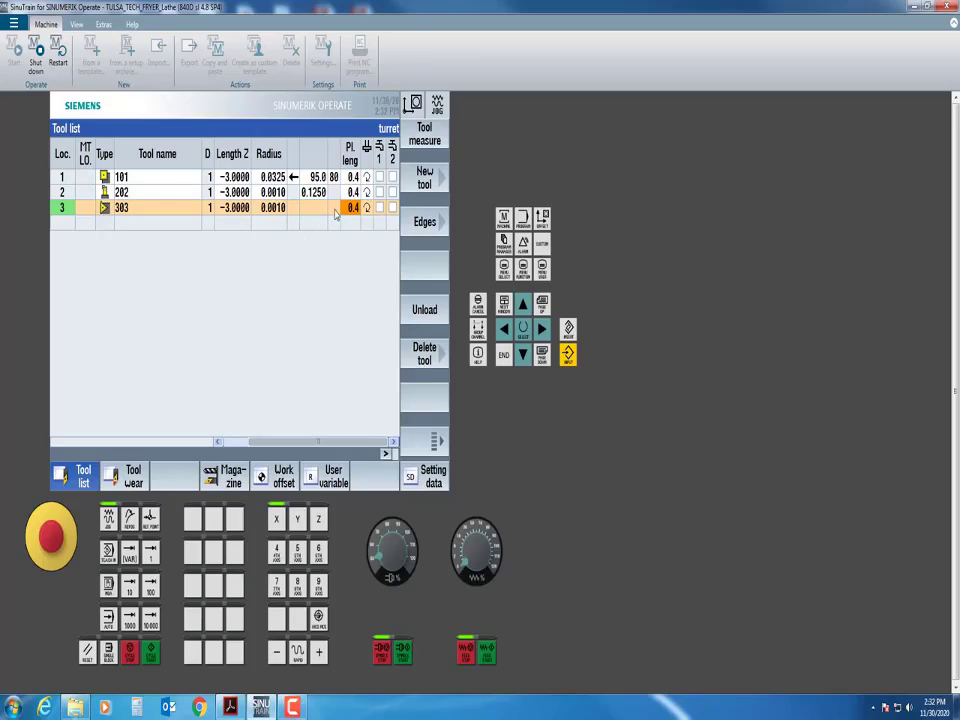
Open the CNC TURNING 1 FRYER G CO program from the FRYER TEST PROGRAMS workpiece and simulate it.
{"action": "left_click", "coordinate": [503, 243]}
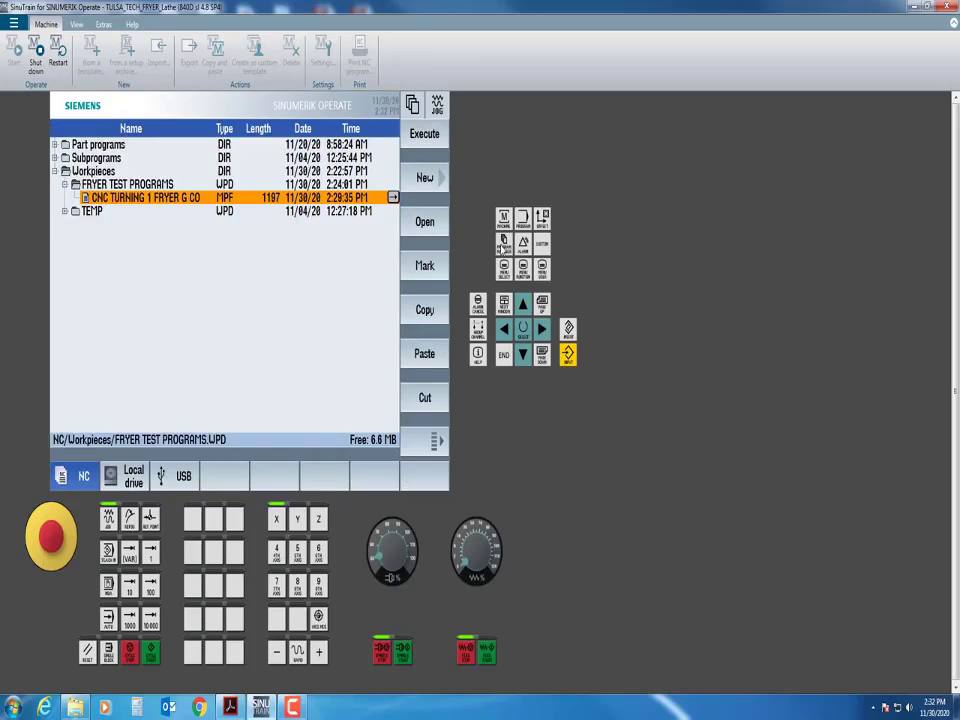
{"action": "left_click", "coordinate": [426, 222]}
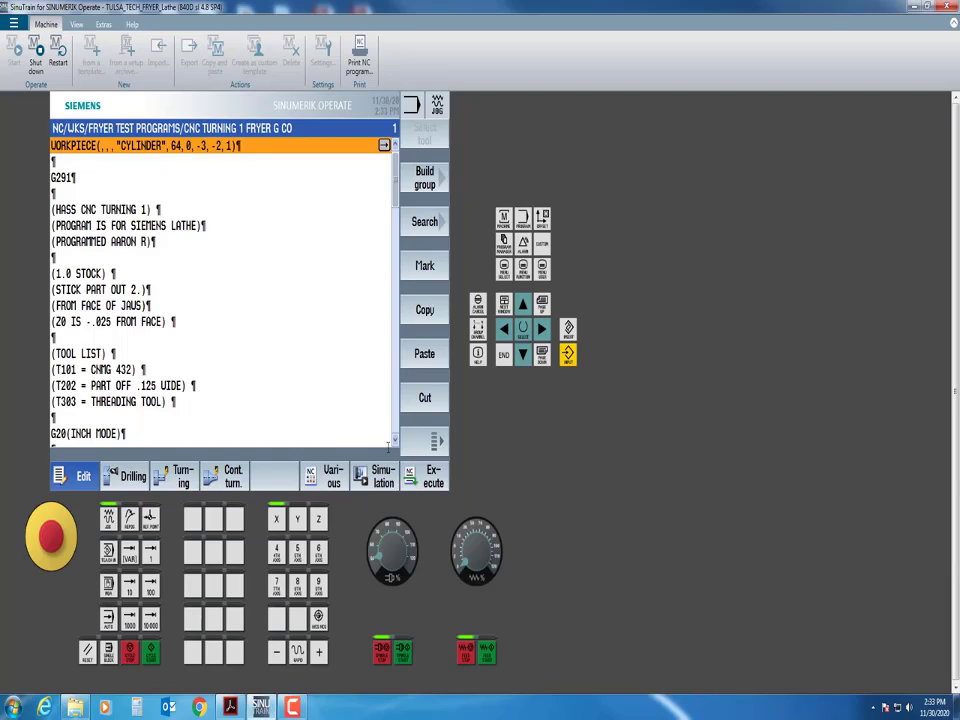
{"action": "left_click", "coordinate": [383, 478]}
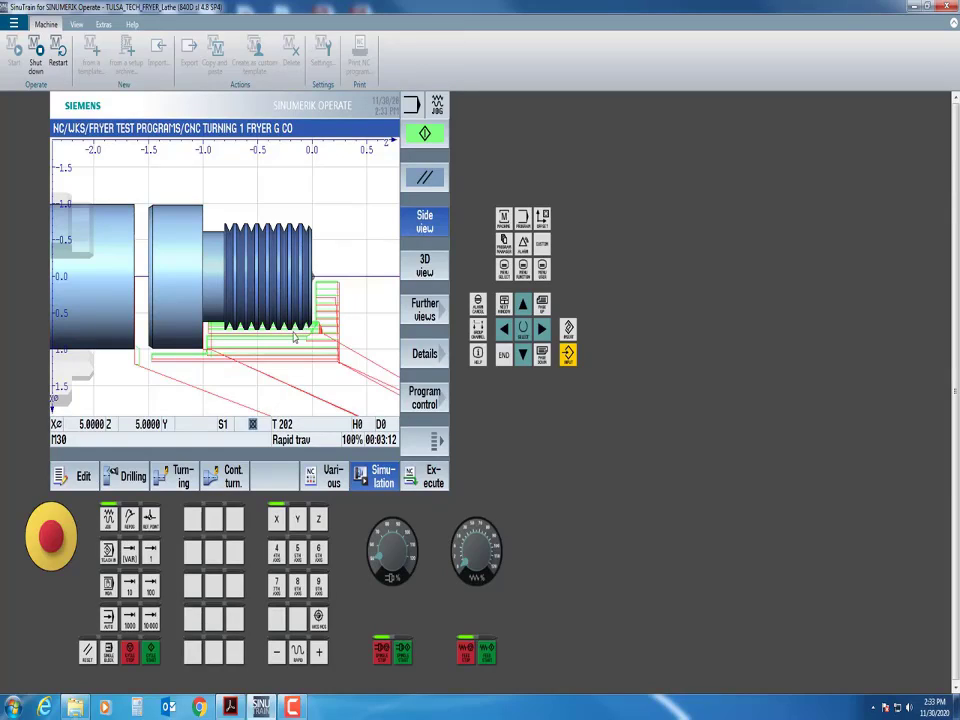
Set tool 303's plate length to .7 in the tool list.
{"action": "left_click", "coordinate": [544, 218]}
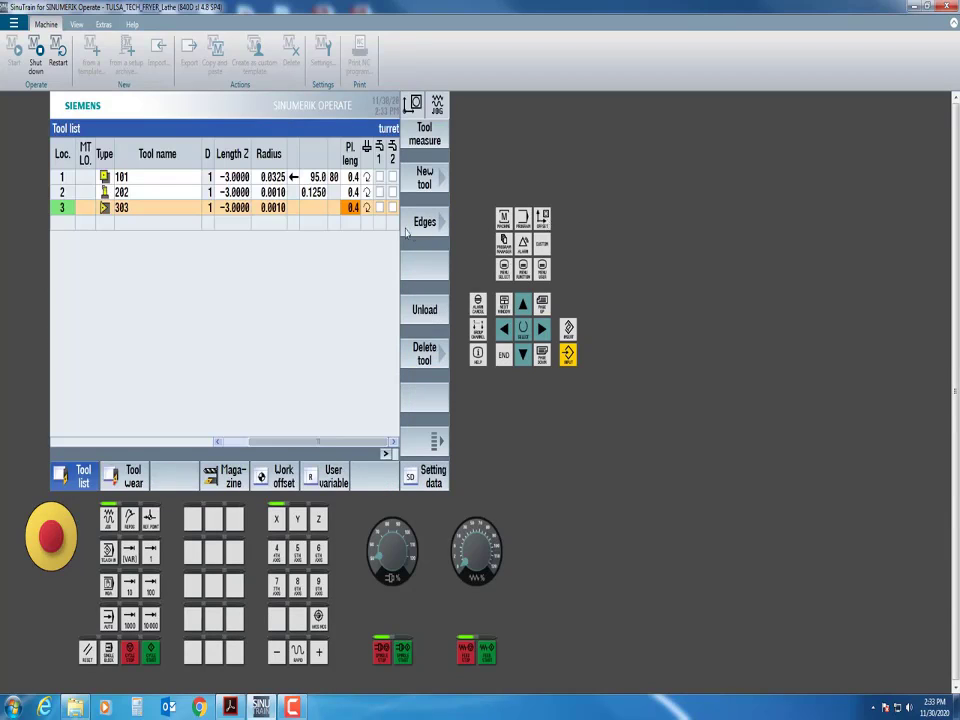
{"action": "left_click", "coordinate": [354, 208]}
{"action": "type", "text": ".7"}
{"action": "key", "text": "Return"}
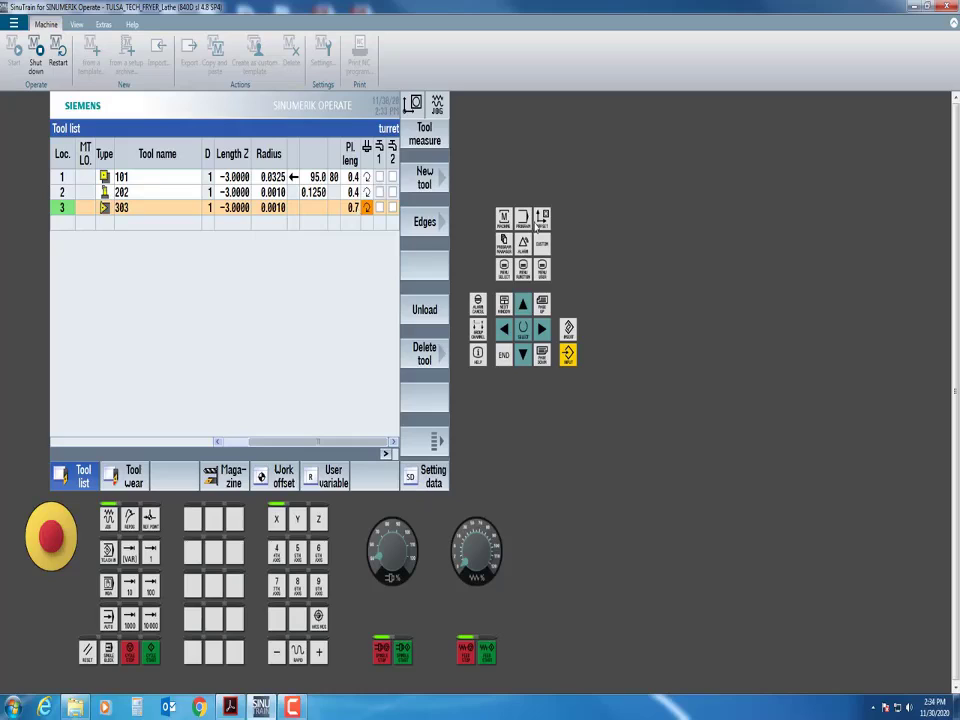
Reopen the CNC TURNING 1 FRYER G CO program and run its simulation again with the changed threading tool.
{"action": "left_click", "coordinate": [505, 241]}
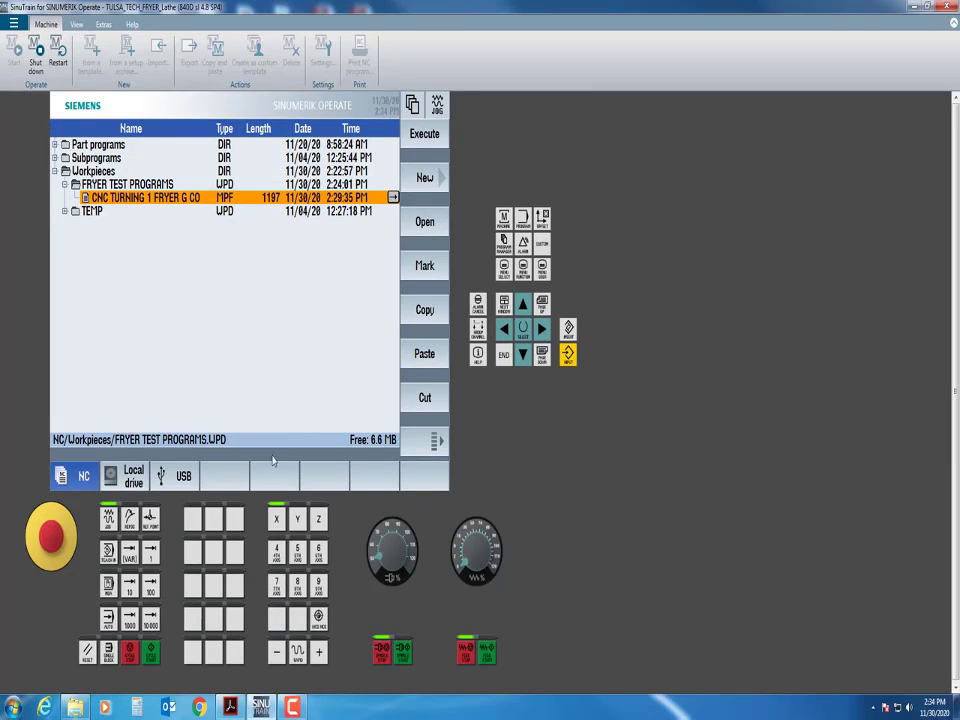
{"action": "left_click", "coordinate": [425, 224]}
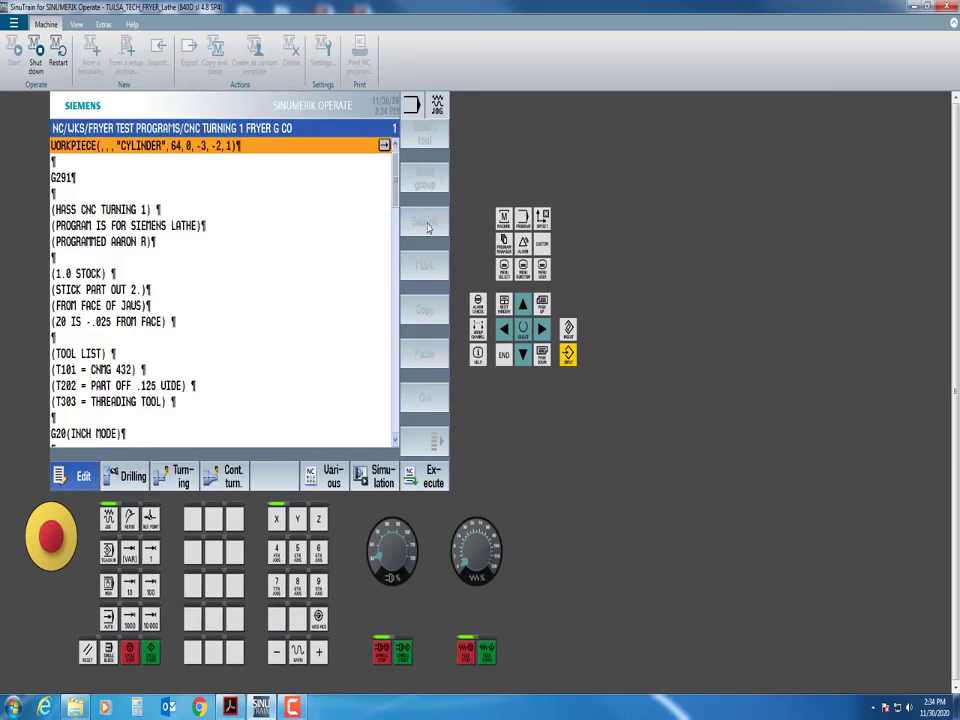
{"action": "left_click", "coordinate": [380, 477]}
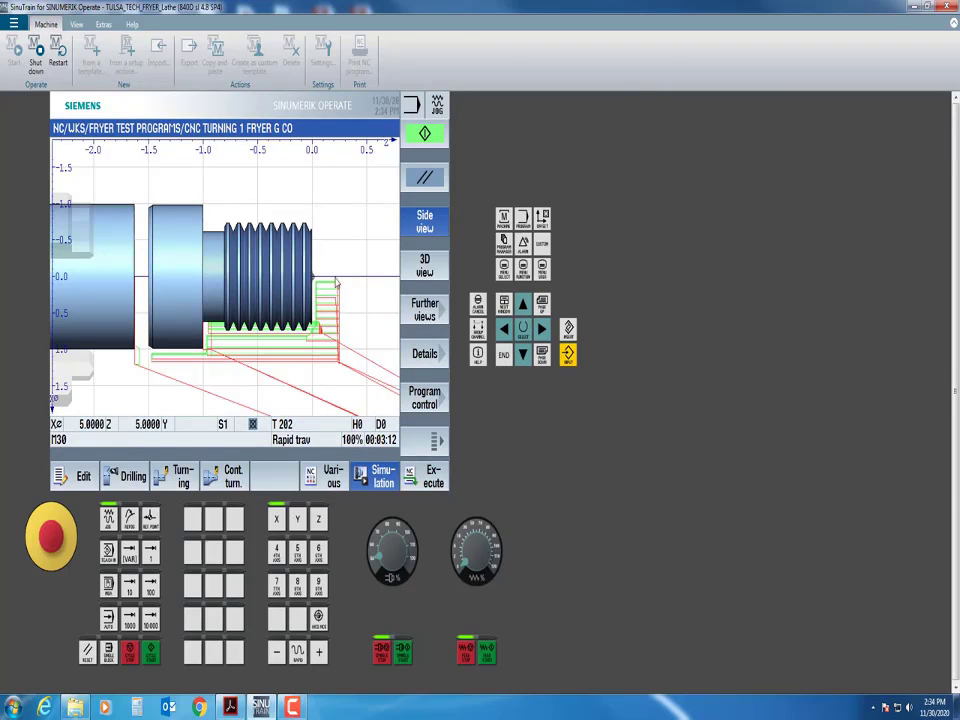
Examine the simulated part in 3D, side, face, half-cut and two-window views, return to side view and check the zoom options.
{"action": "left_click", "coordinate": [421, 266]}
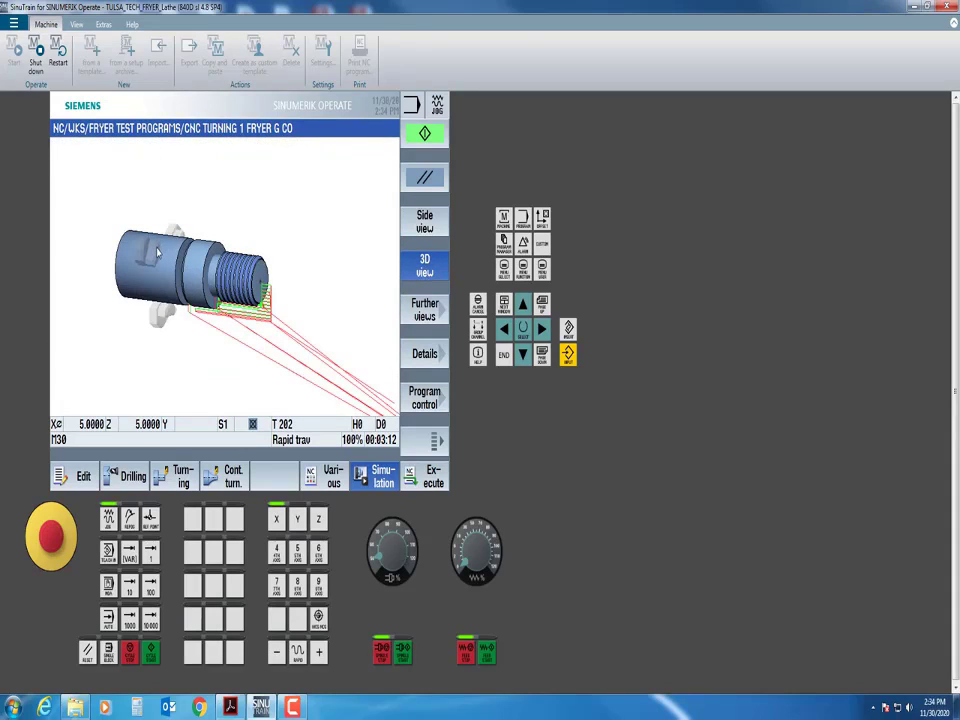
{"action": "left_click", "coordinate": [425, 228]}
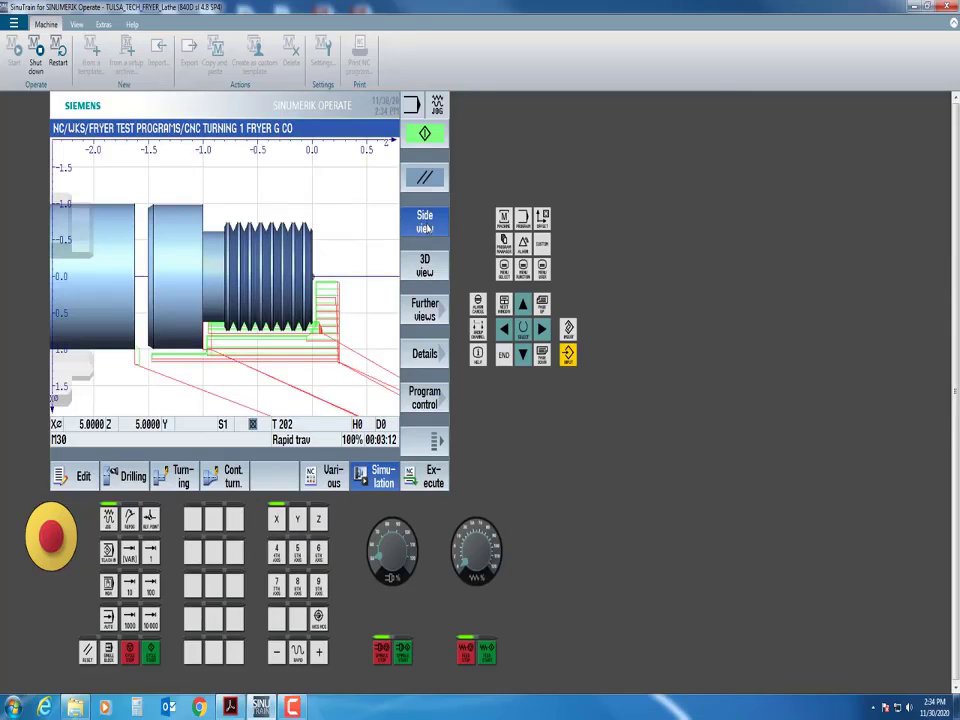
{"action": "left_click", "coordinate": [421, 316]}
{"action": "left_click", "coordinate": [425, 272]}
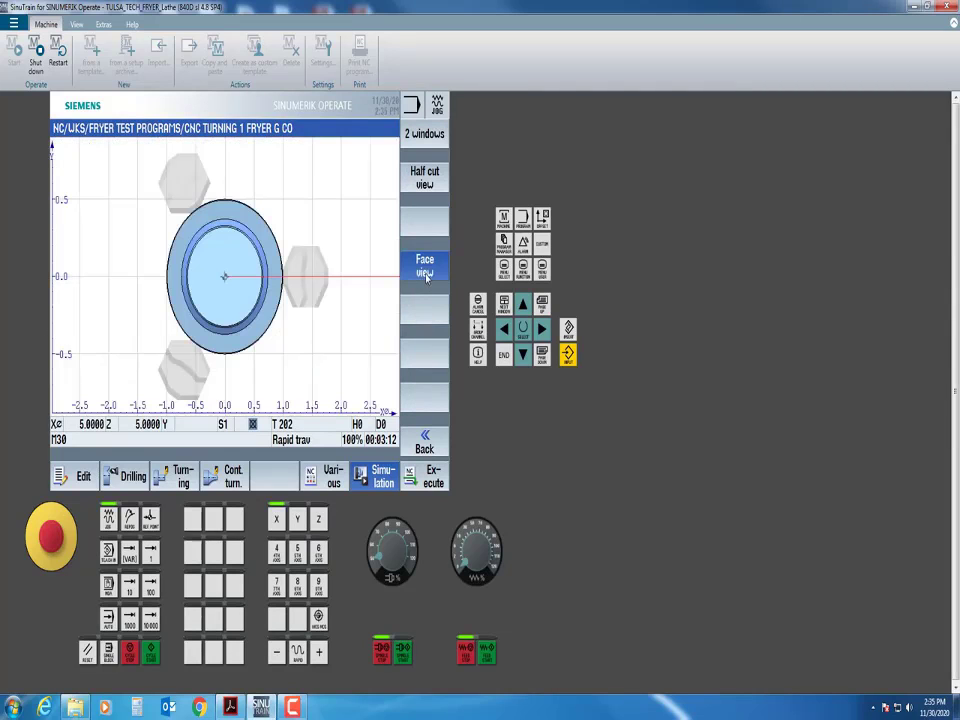
{"action": "left_click", "coordinate": [428, 182]}
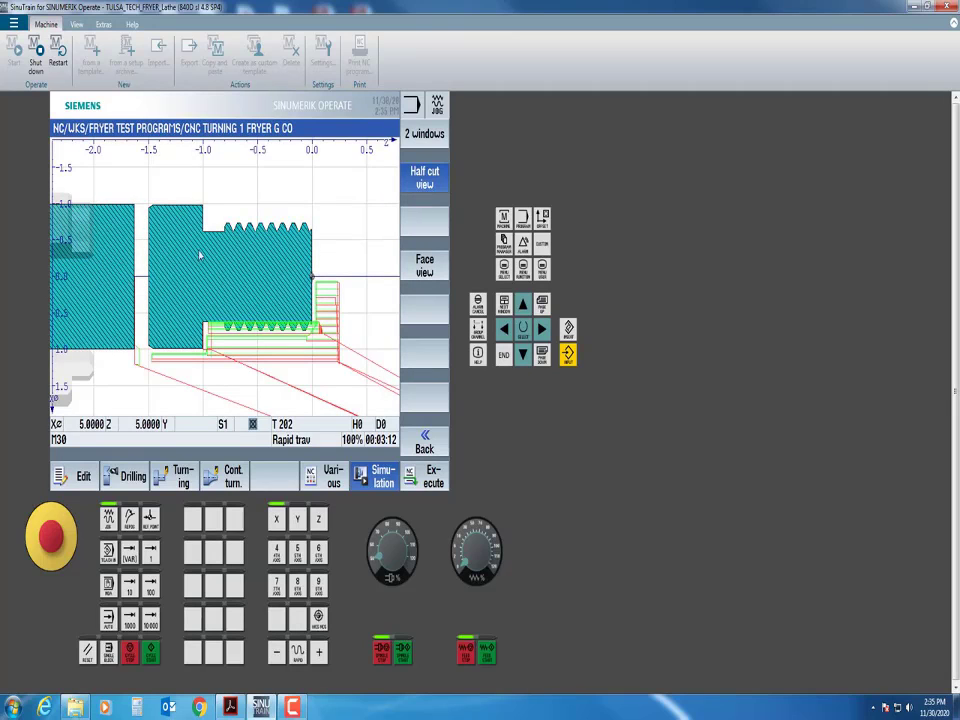
{"action": "left_click", "coordinate": [426, 138]}
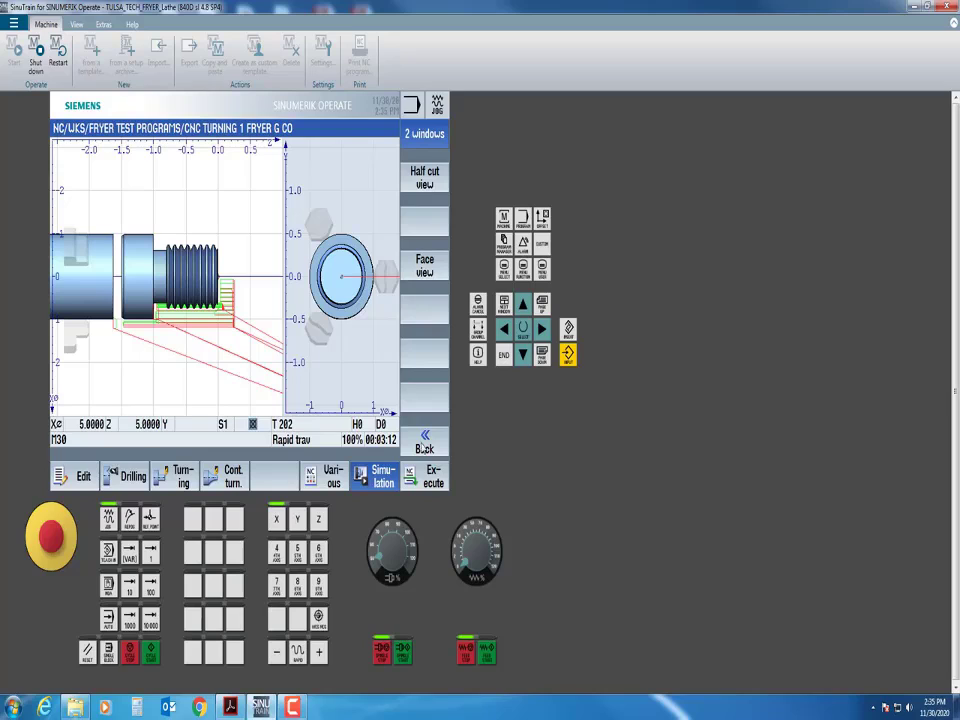
{"action": "left_click", "coordinate": [424, 442]}
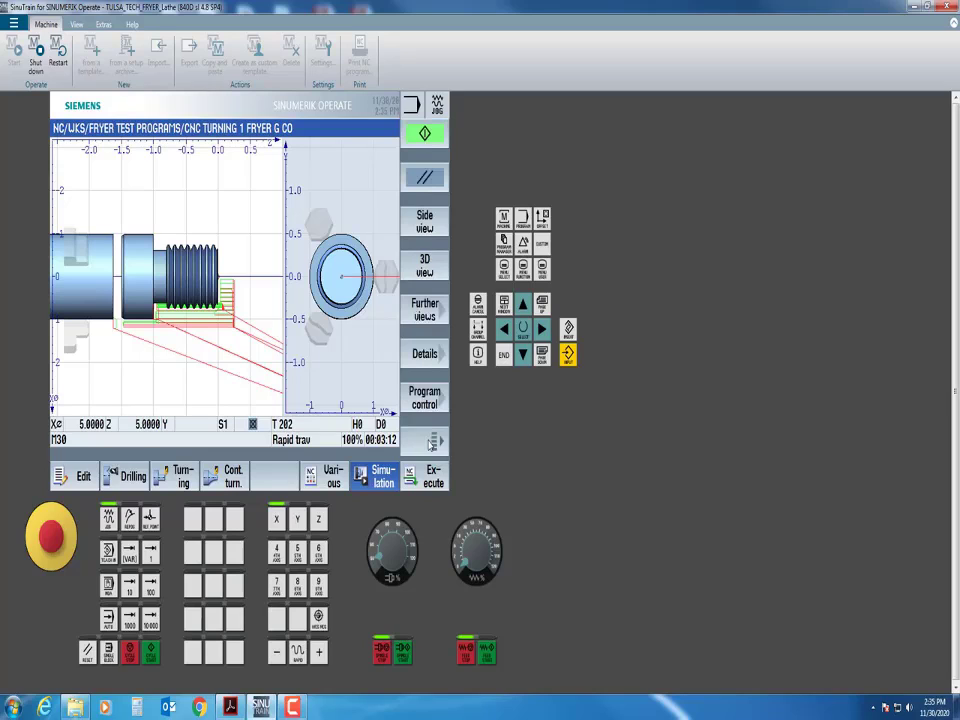
{"action": "left_click", "coordinate": [423, 226]}
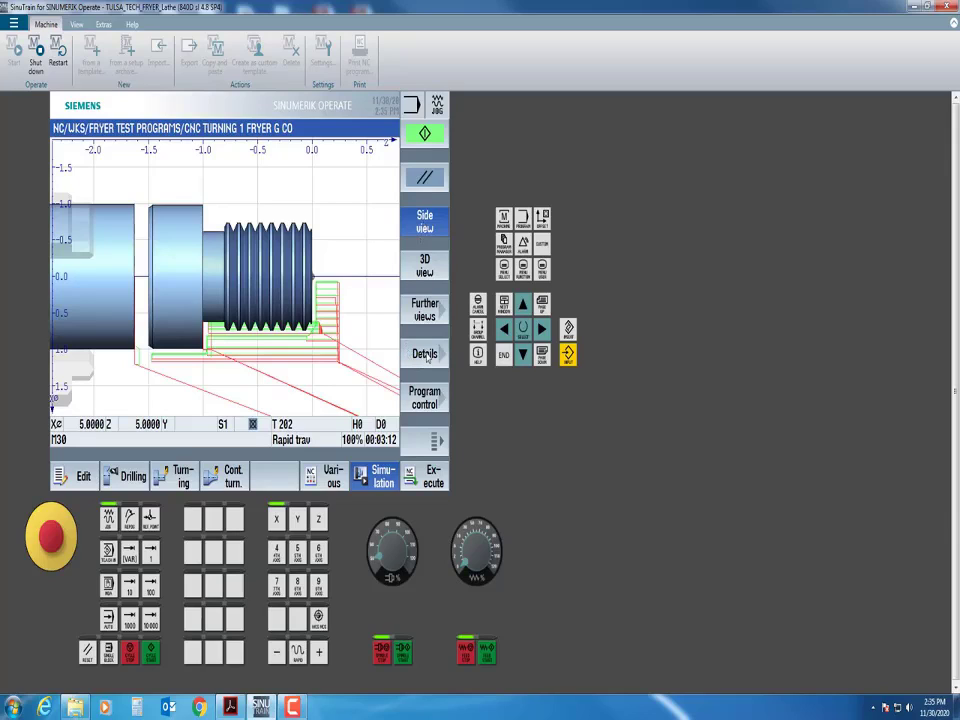
{"action": "left_click", "coordinate": [425, 354]}
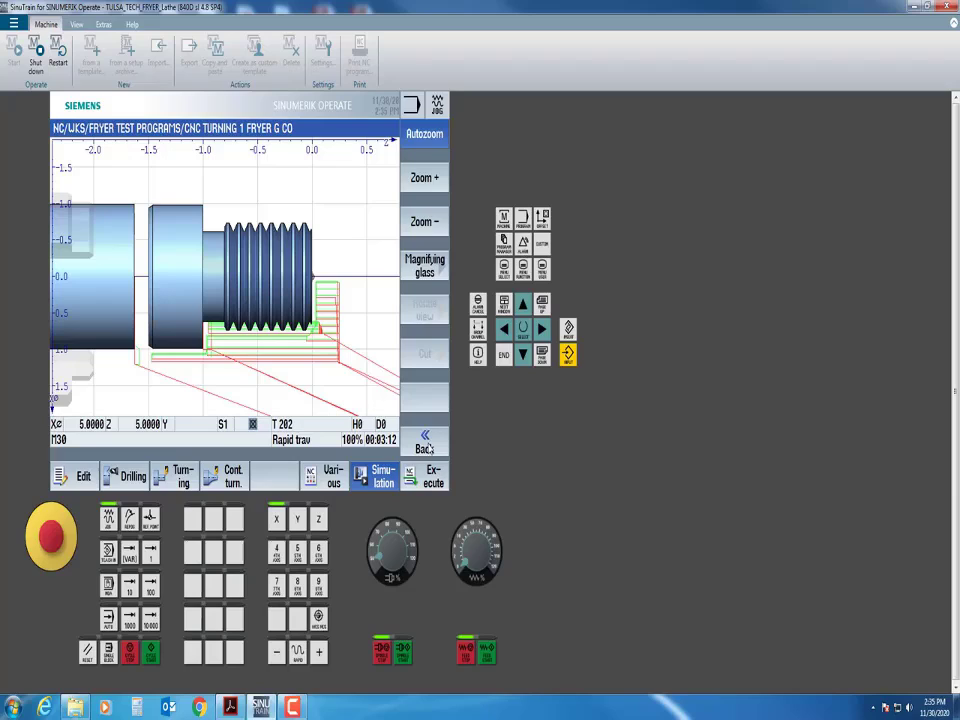
{"action": "left_click", "coordinate": [425, 446]}
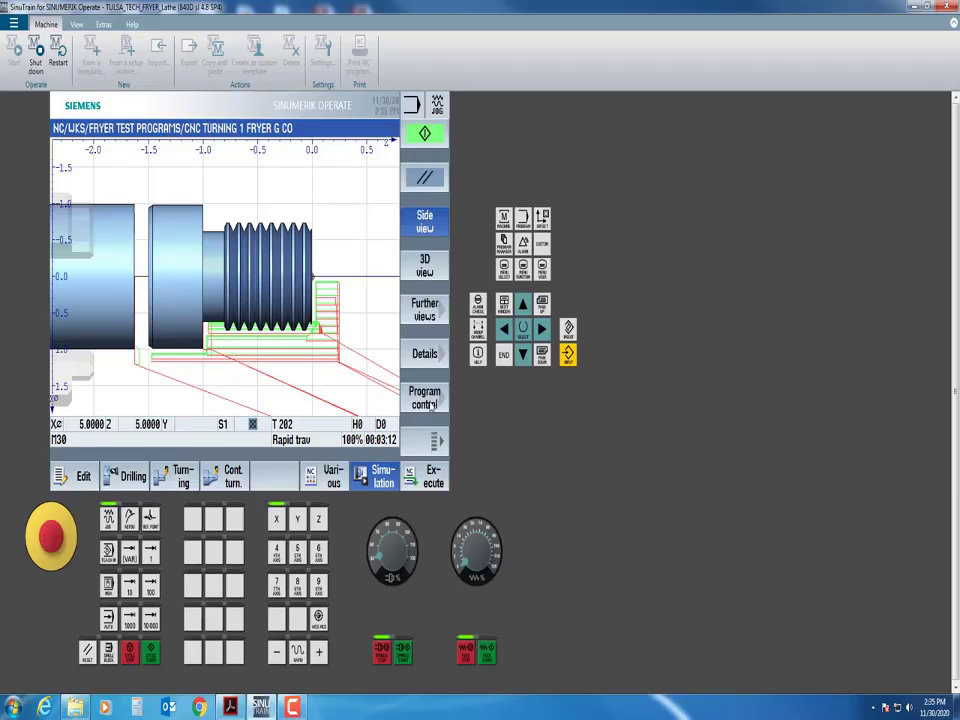
Switch the simulation's single-block mode on and back off.
{"action": "left_click", "coordinate": [425, 398]}
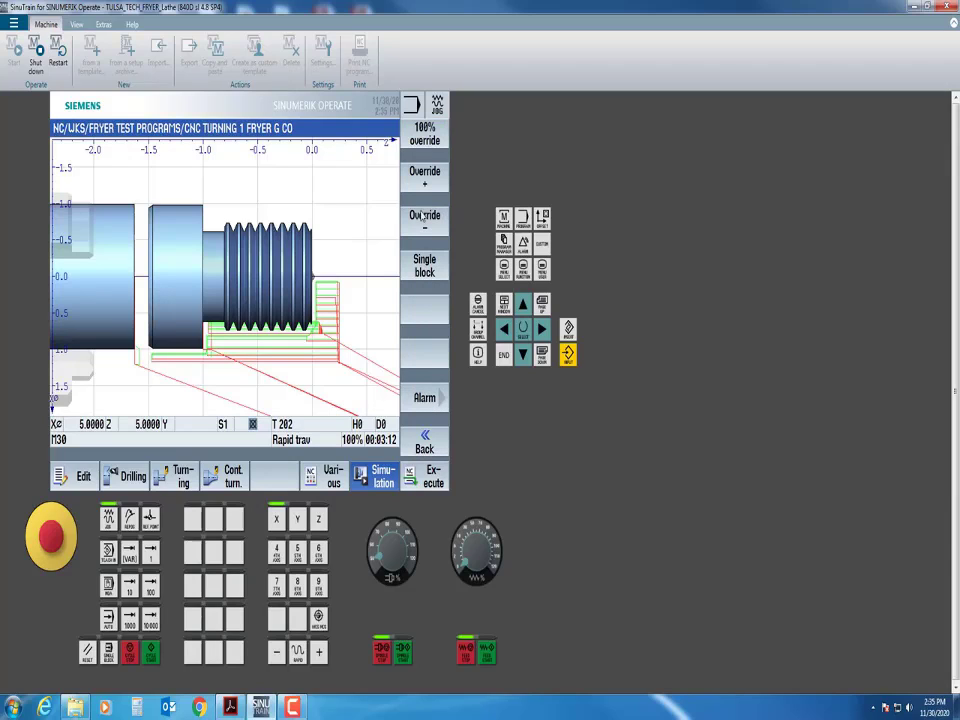
{"action": "left_click", "coordinate": [425, 268]}
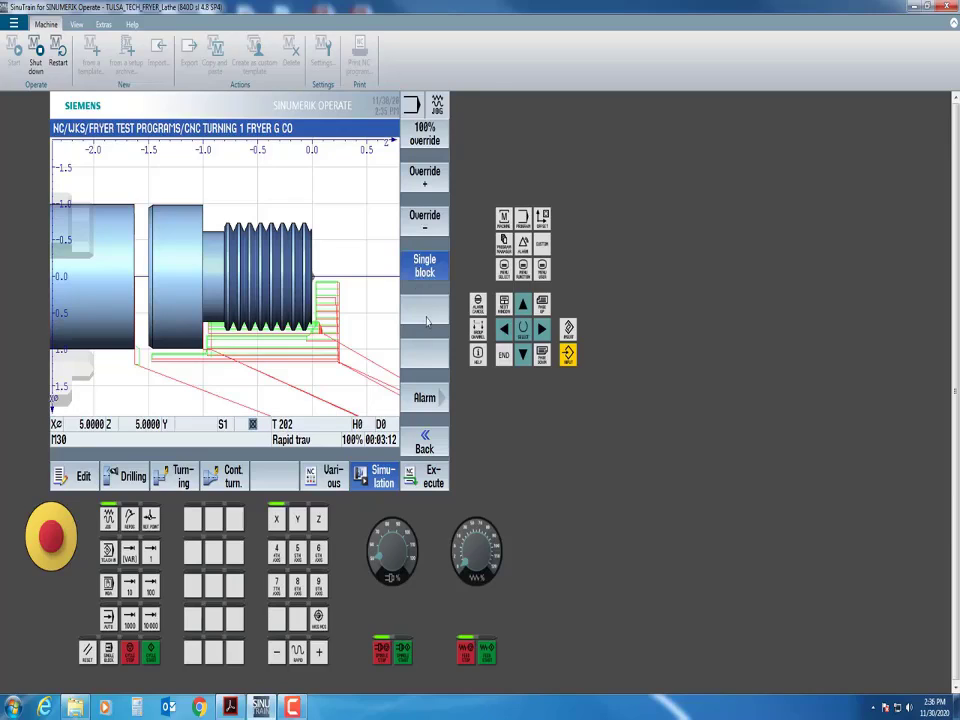
{"action": "left_click", "coordinate": [425, 447]}
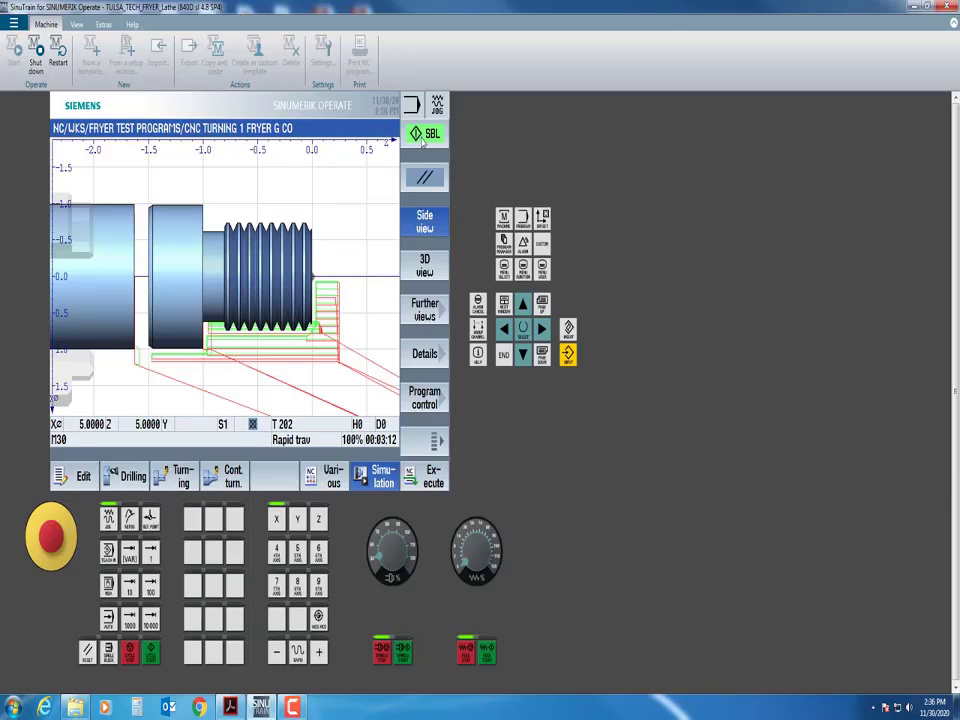
{"action": "left_click", "coordinate": [420, 400]}
{"action": "left_click", "coordinate": [430, 265]}
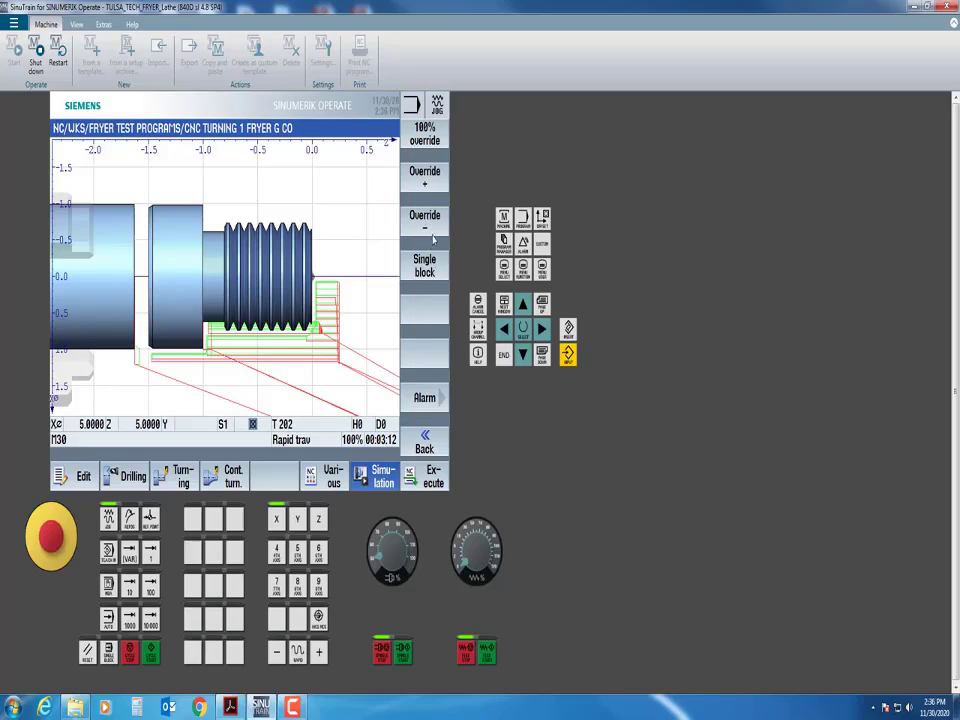
Set the simulation override to 30%.
{"action": "left_click", "coordinate": [424, 221]}
{"action": "left_click", "coordinate": [437, 230]}
{"action": "left_click", "coordinate": [437, 230]}
{"action": "left_click", "coordinate": [437, 230]}
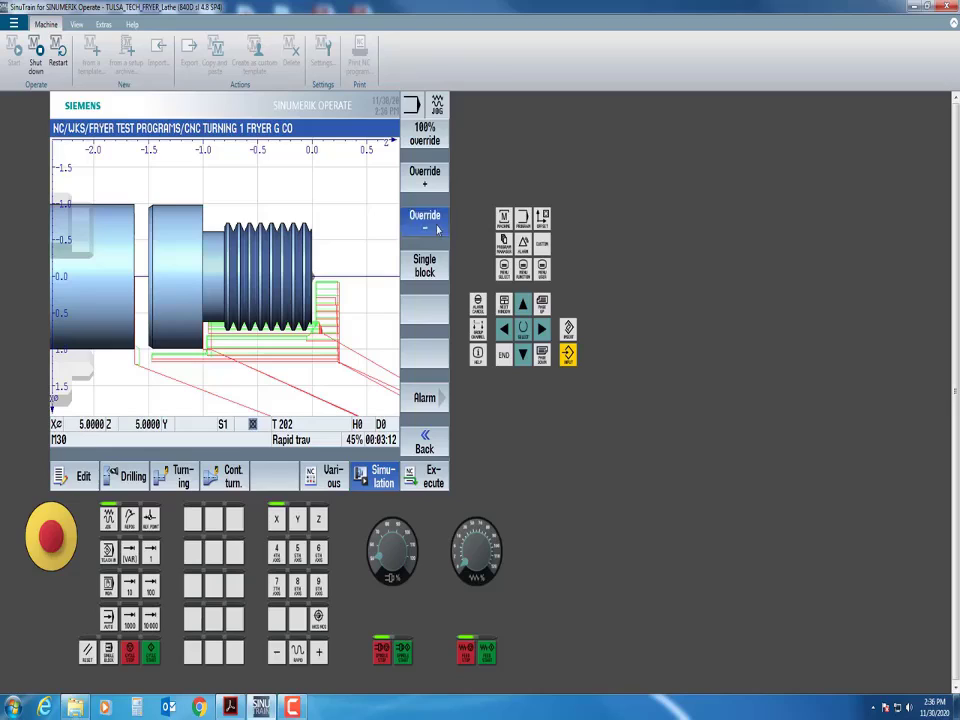
{"action": "left_click", "coordinate": [437, 230]}
{"action": "left_click", "coordinate": [437, 230]}
{"action": "left_click", "coordinate": [431, 185]}
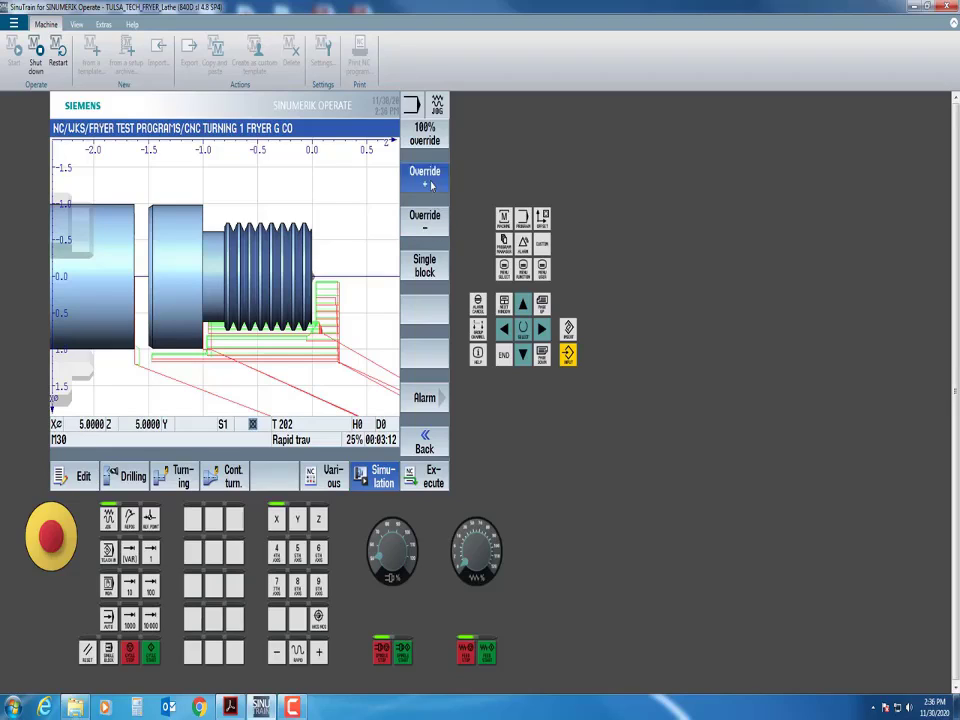
{"action": "left_click", "coordinate": [431, 185]}
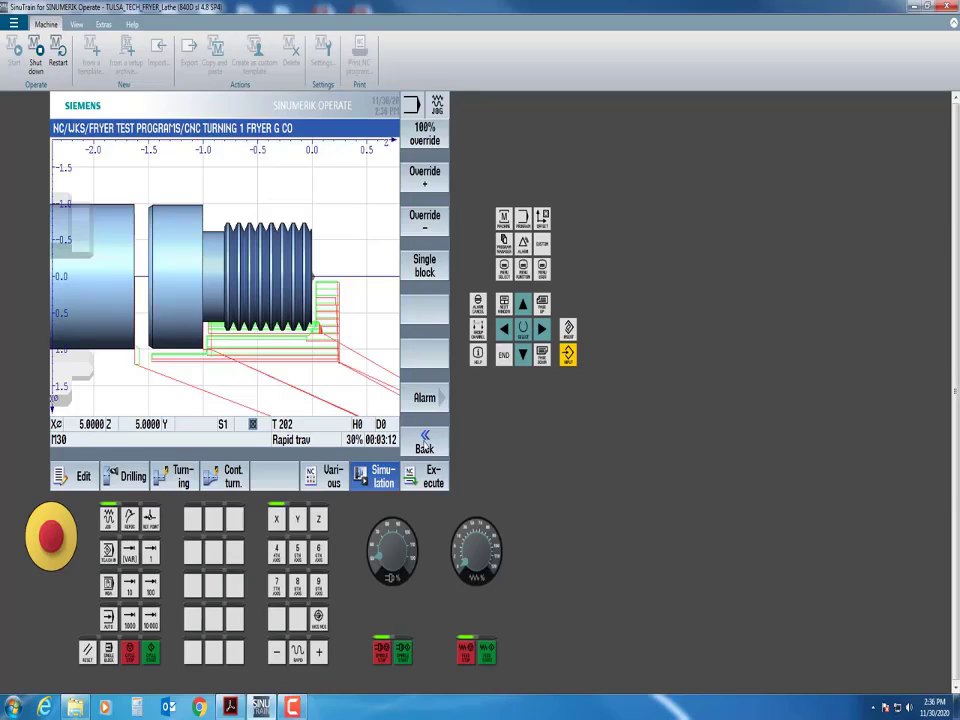
{"action": "left_click", "coordinate": [424, 442]}
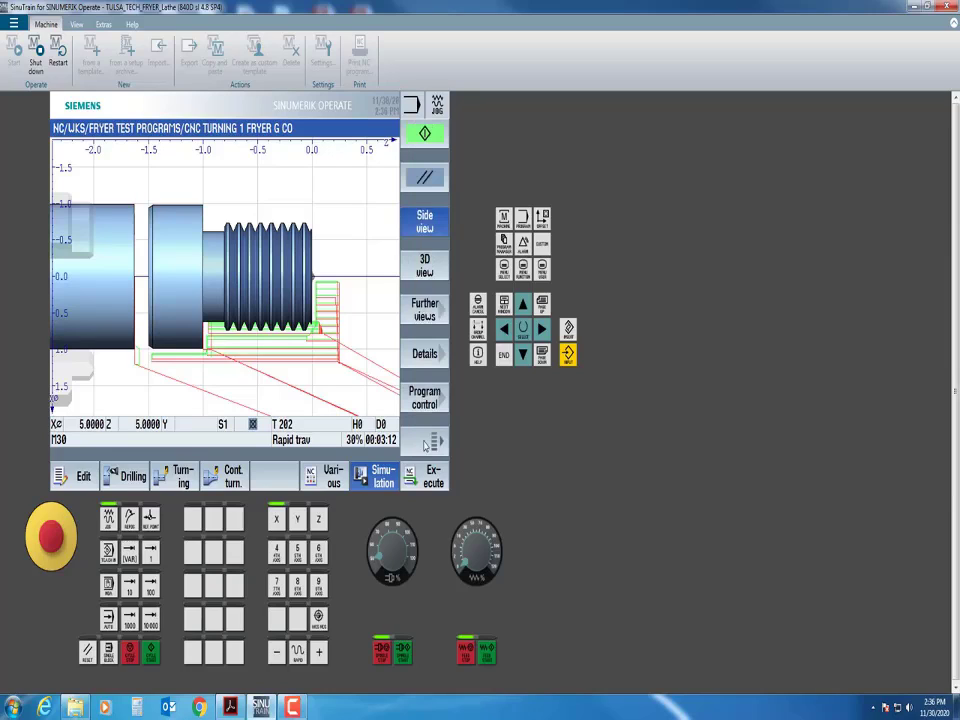
Restart the program simulation at the reduced override, pause it during the G71 roughing cycle and resume it.
{"action": "left_click", "coordinate": [368, 482]}
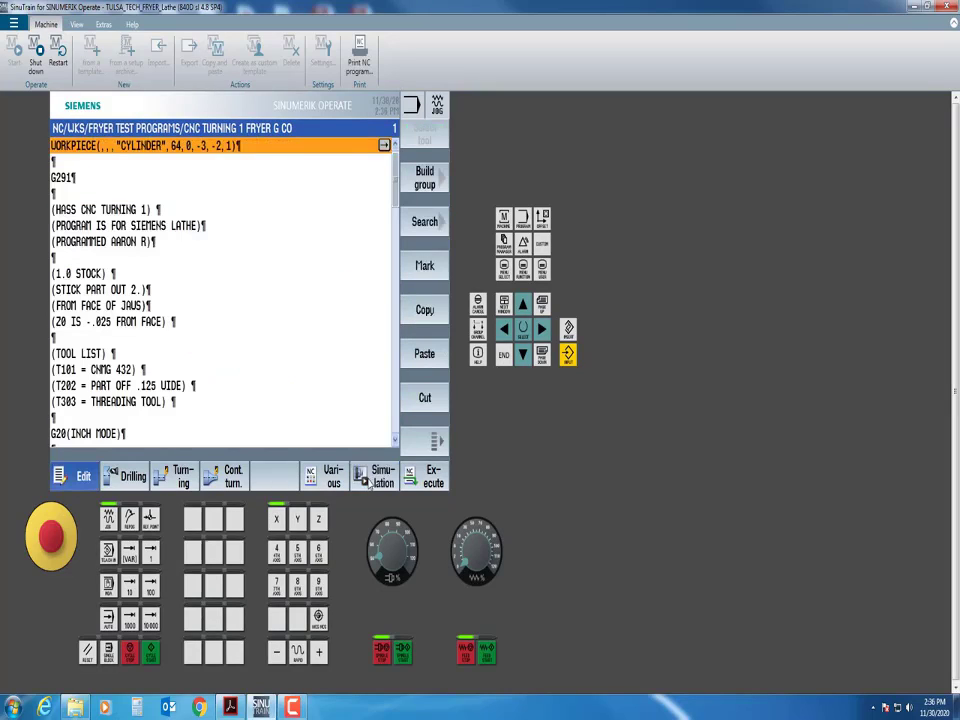
{"action": "left_click", "coordinate": [368, 482]}
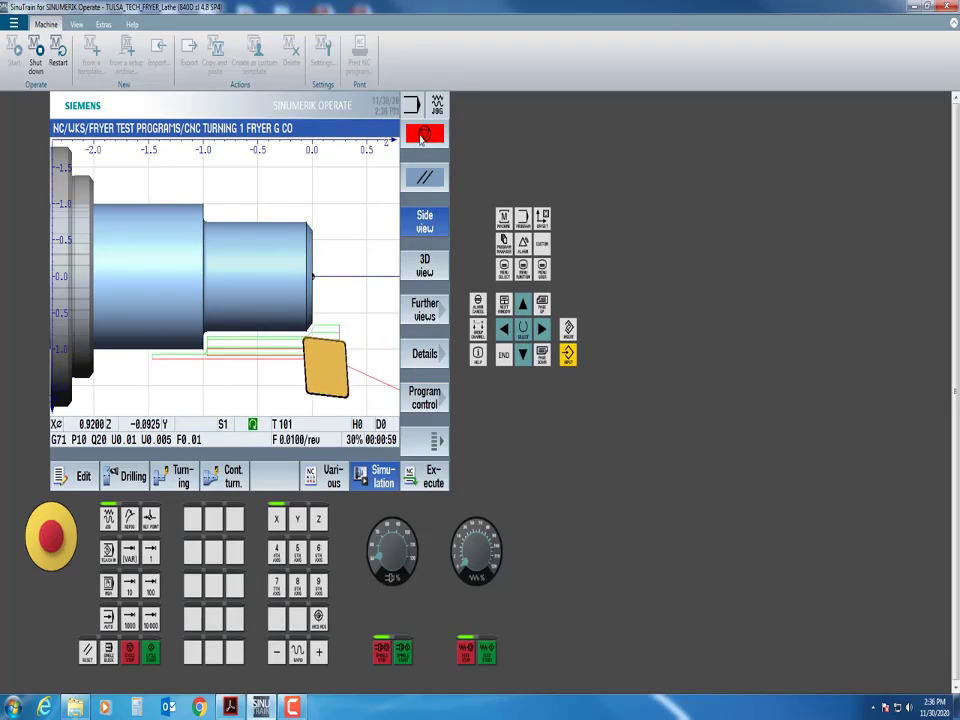
{"action": "left_click", "coordinate": [423, 136]}
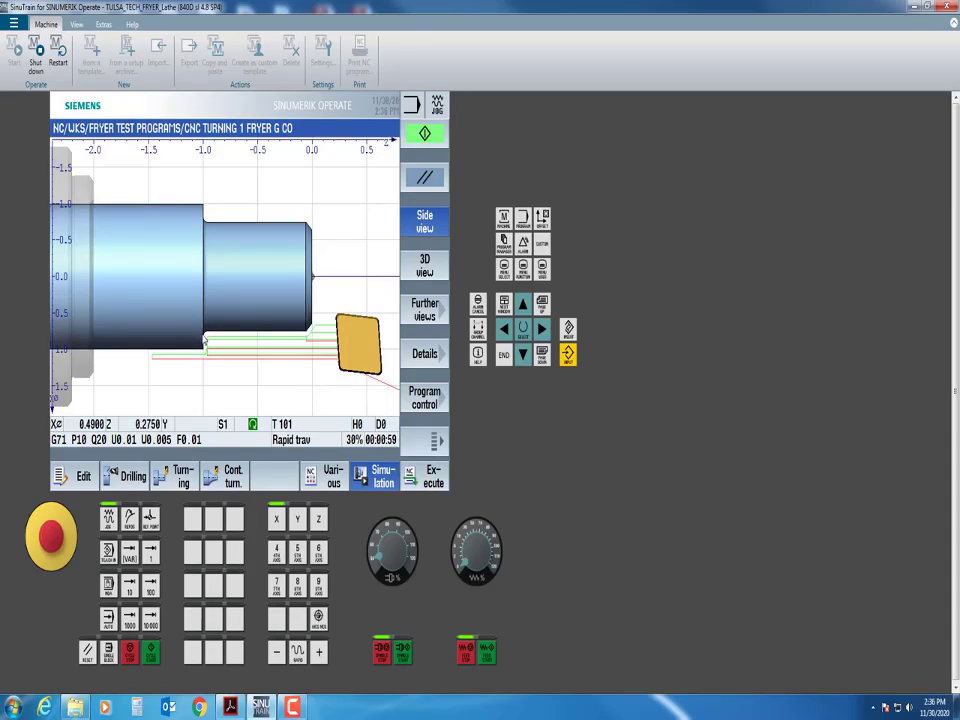
{"action": "left_click", "coordinate": [426, 136]}
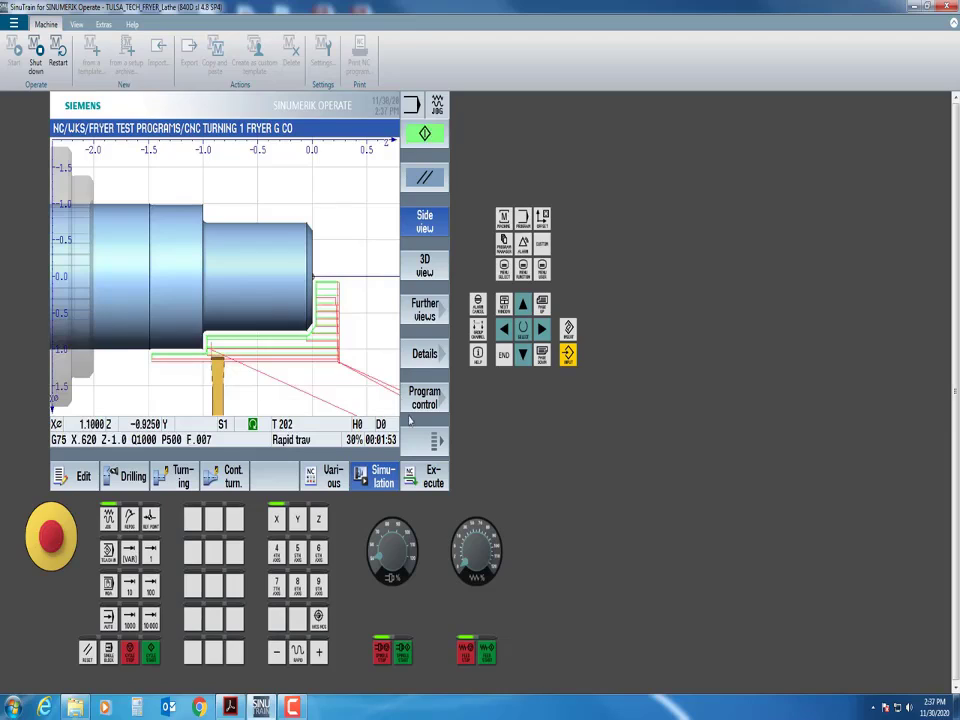
Enable single-block mode while the simulation is paused at the G75 grooving cycle and continue the simulation.
{"action": "left_click", "coordinate": [421, 438]}
{"action": "left_click", "coordinate": [421, 438]}
{"action": "left_click", "coordinate": [423, 396]}
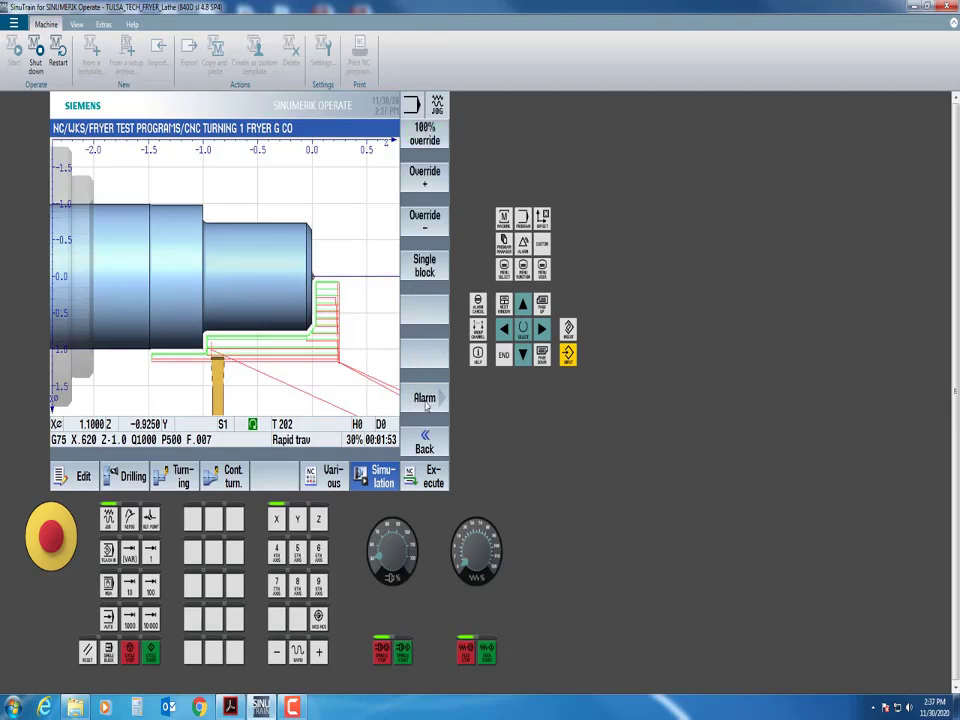
{"action": "left_click", "coordinate": [424, 442]}
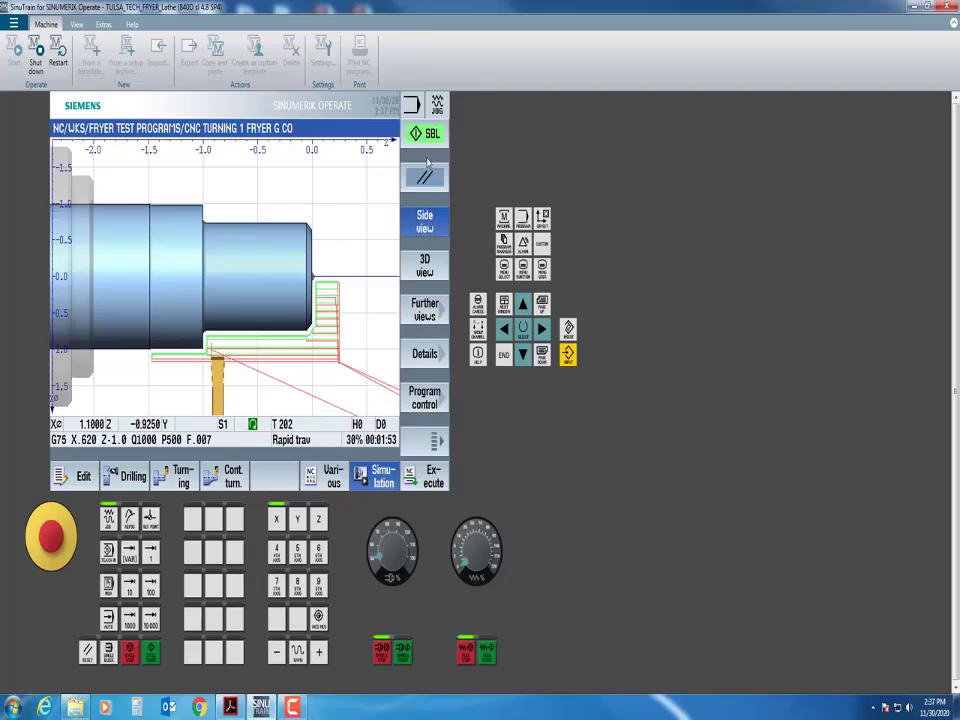
{"action": "left_click", "coordinate": [428, 137]}
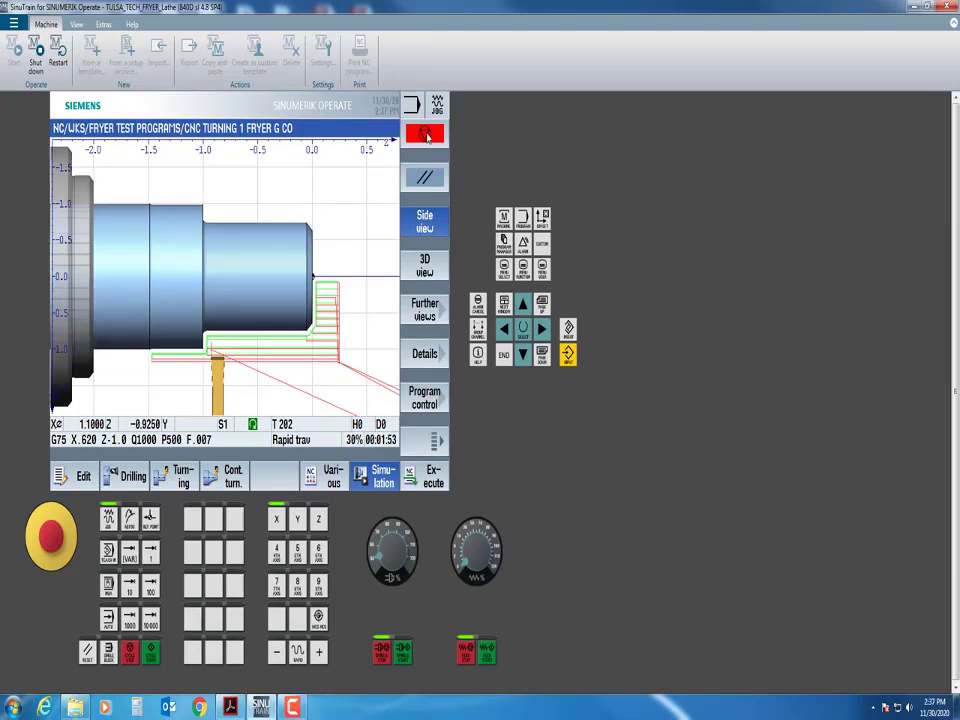
Run the simulation block by block through the G75 grooving cycle to the G00 X5.0 Z5.0 retract.
{"action": "left_click", "coordinate": [428, 137]}
{"action": "left_click", "coordinate": [428, 137]}
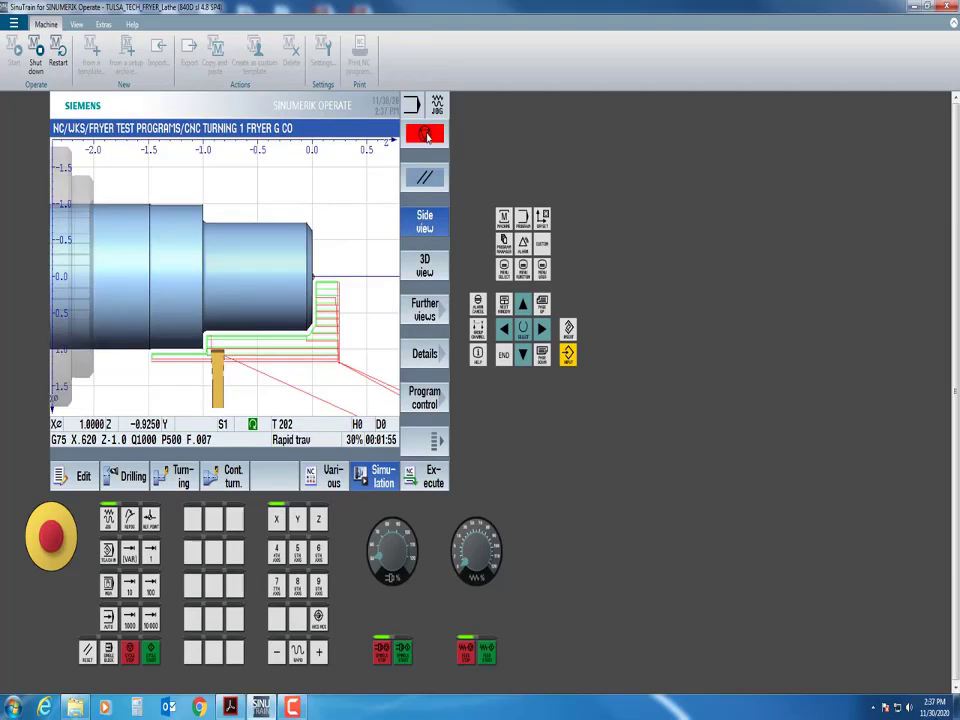
{"action": "left_click", "coordinate": [428, 137]}
{"action": "left_click", "coordinate": [428, 137]}
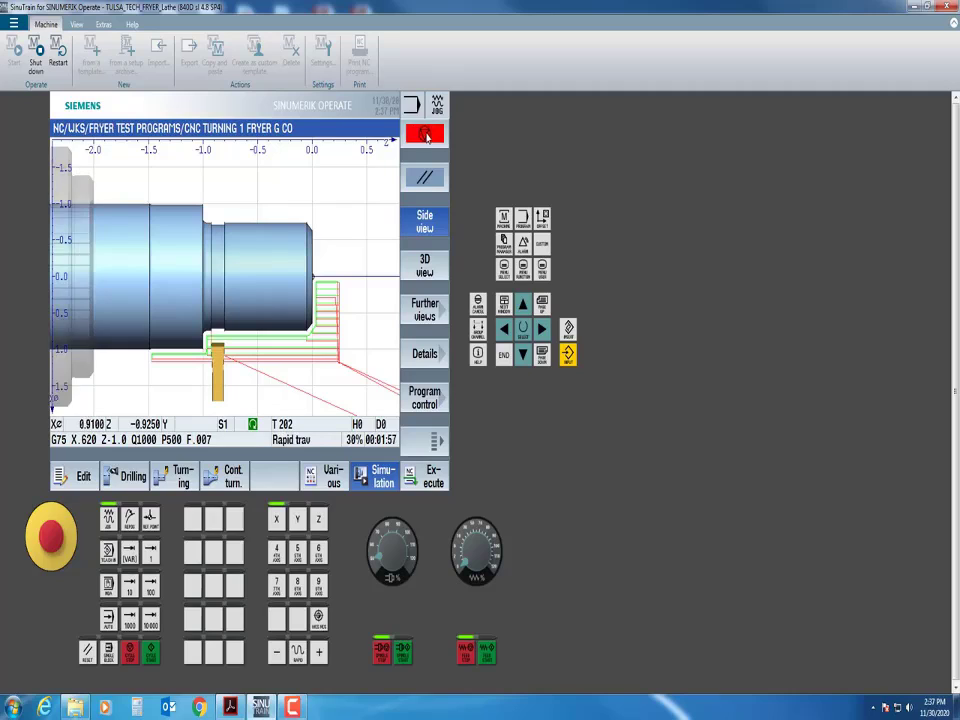
{"action": "left_click", "coordinate": [428, 137]}
{"action": "left_click", "coordinate": [428, 137]}
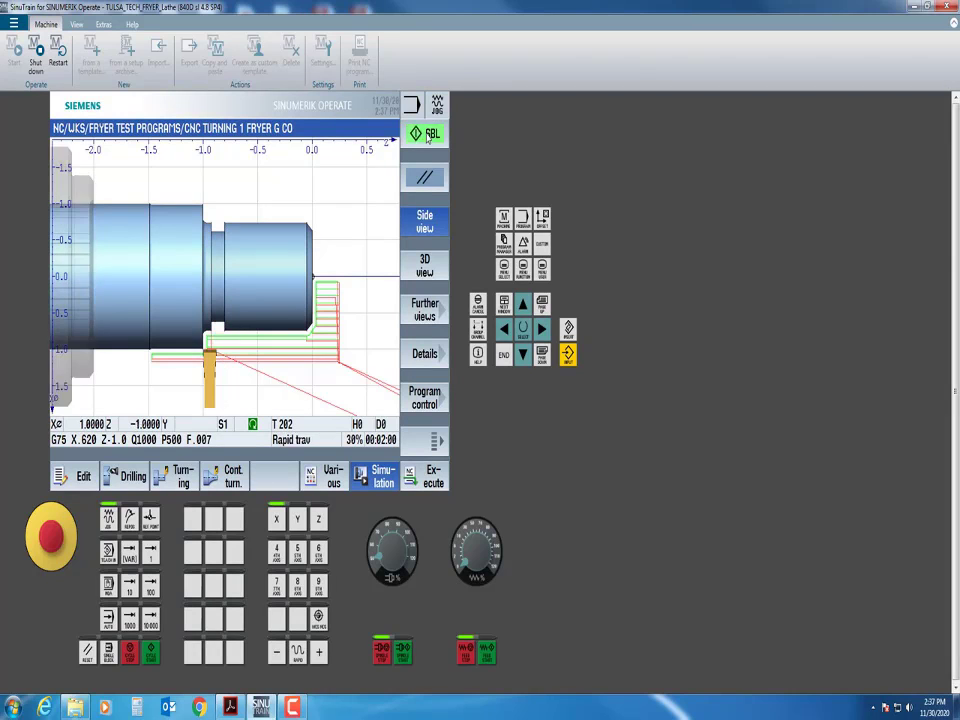
{"action": "left_click", "coordinate": [428, 137]}
{"action": "left_click", "coordinate": [428, 137]}
{"action": "left_click", "coordinate": [428, 137]}
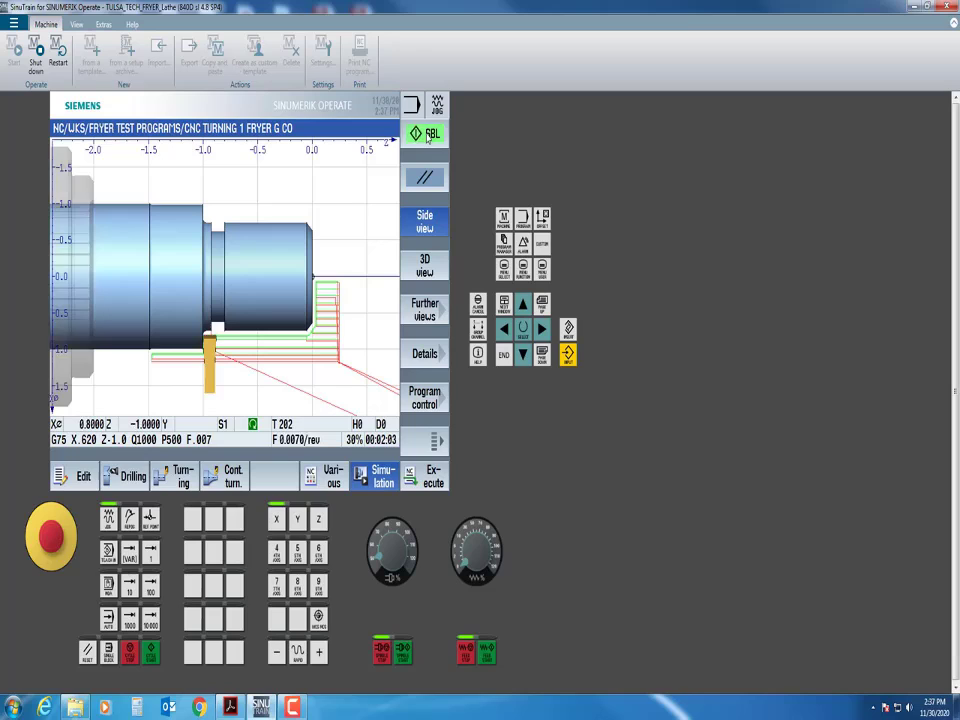
{"action": "left_click", "coordinate": [428, 137]}
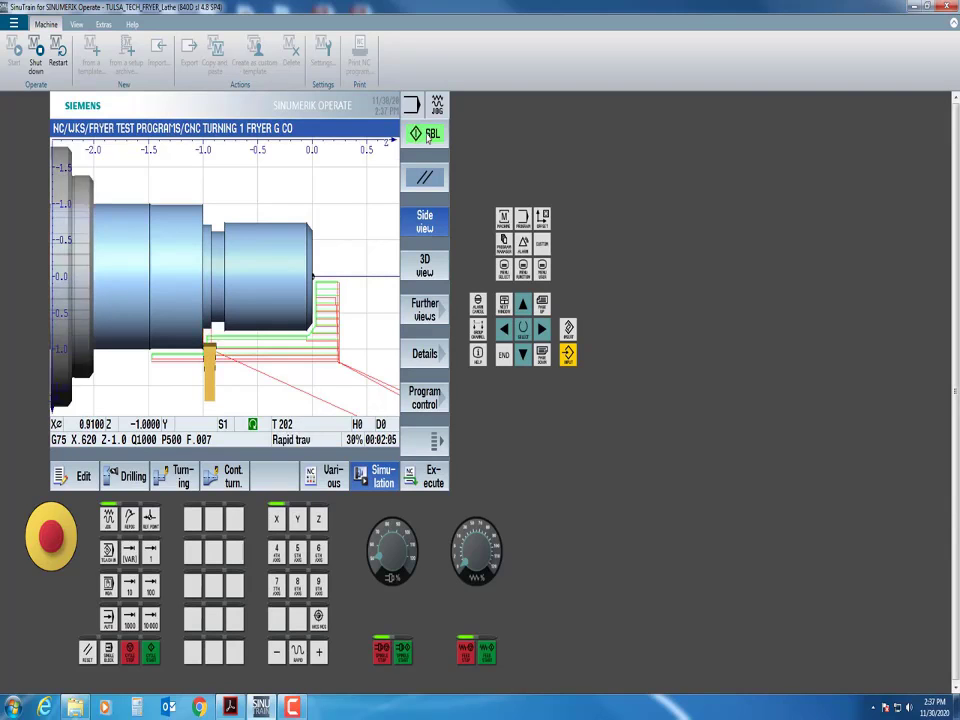
{"action": "left_click", "coordinate": [428, 137]}
{"action": "left_click", "coordinate": [428, 137]}
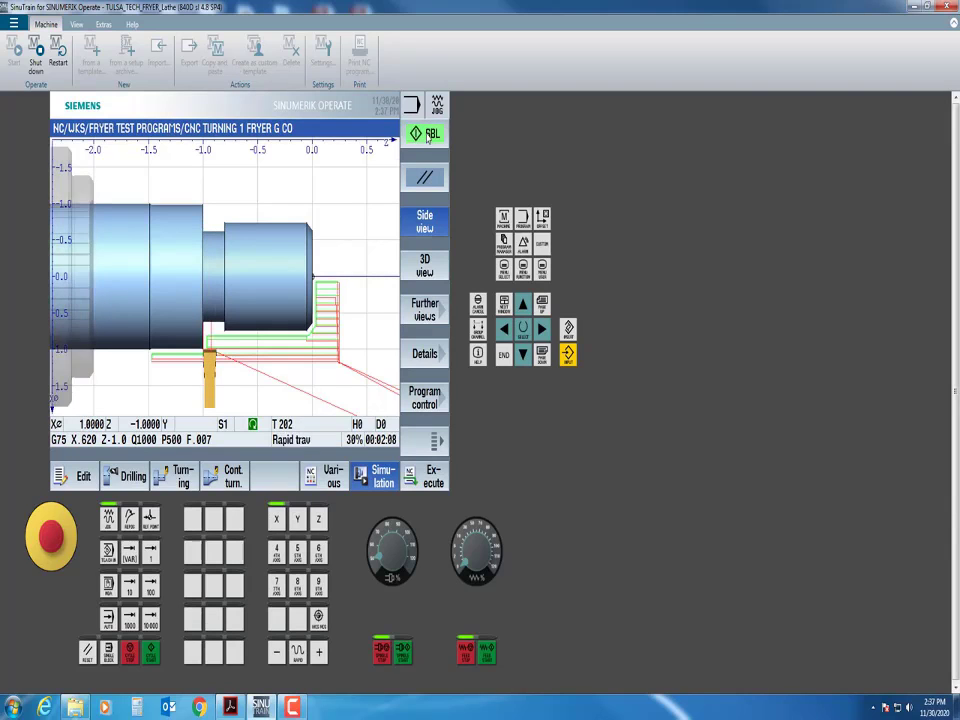
{"action": "left_click", "coordinate": [428, 137]}
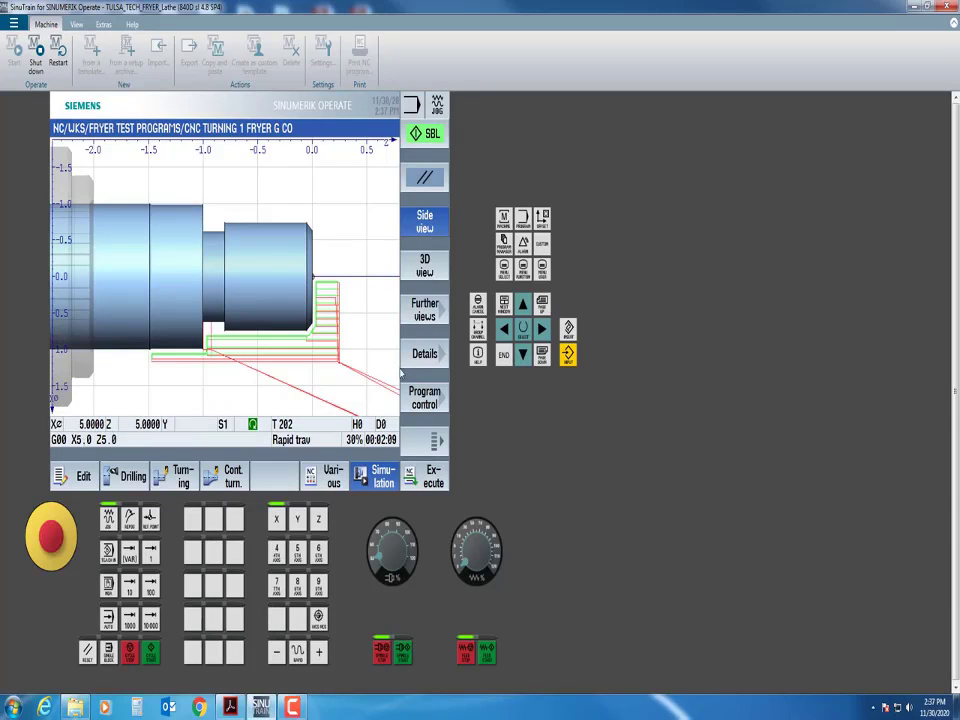
Turn single-block mode off and continue the simulation into the G76 threading cycle.
{"action": "left_click", "coordinate": [424, 397]}
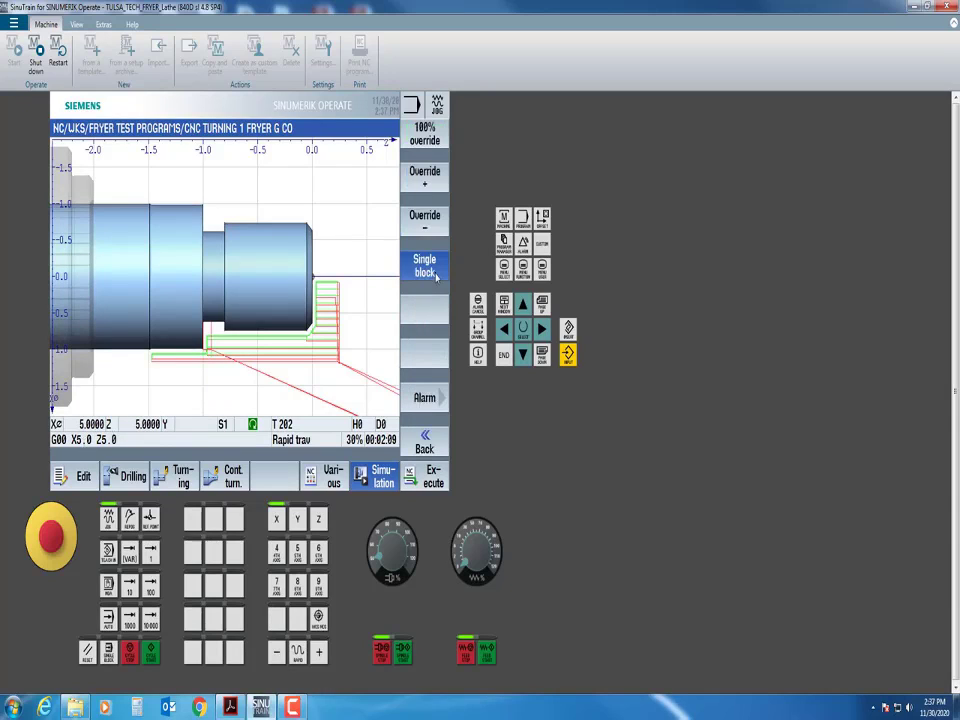
{"action": "left_click", "coordinate": [419, 452]}
{"action": "left_click", "coordinate": [426, 136]}
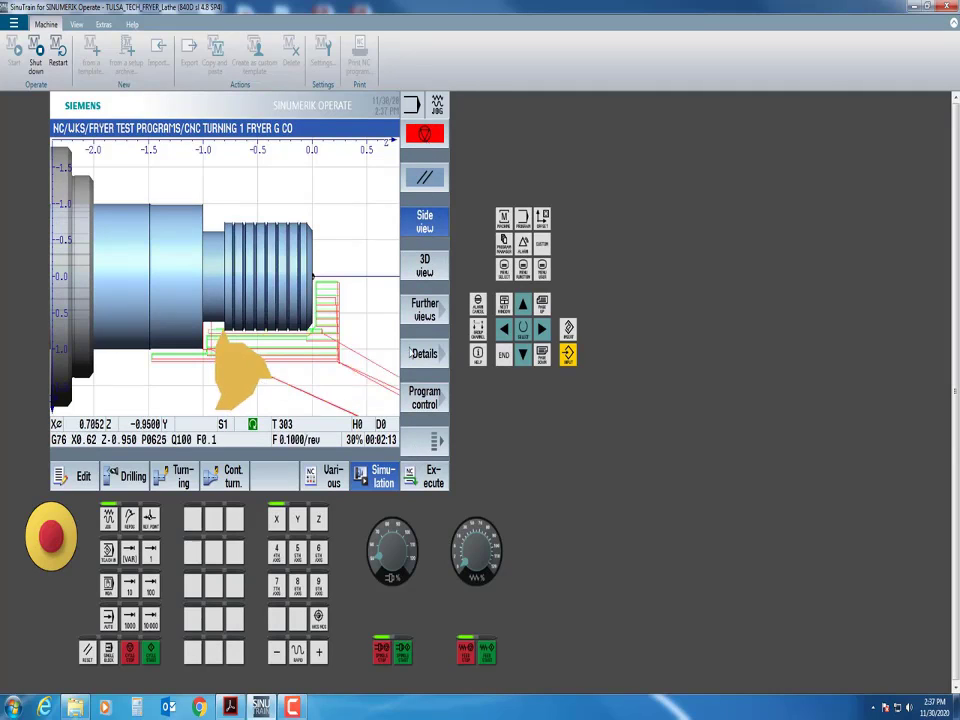
Reduce the simulation override to 15% during the G76 threading cycle and pause at the X1.2 block with tool 202.
{"action": "left_click", "coordinate": [424, 397]}
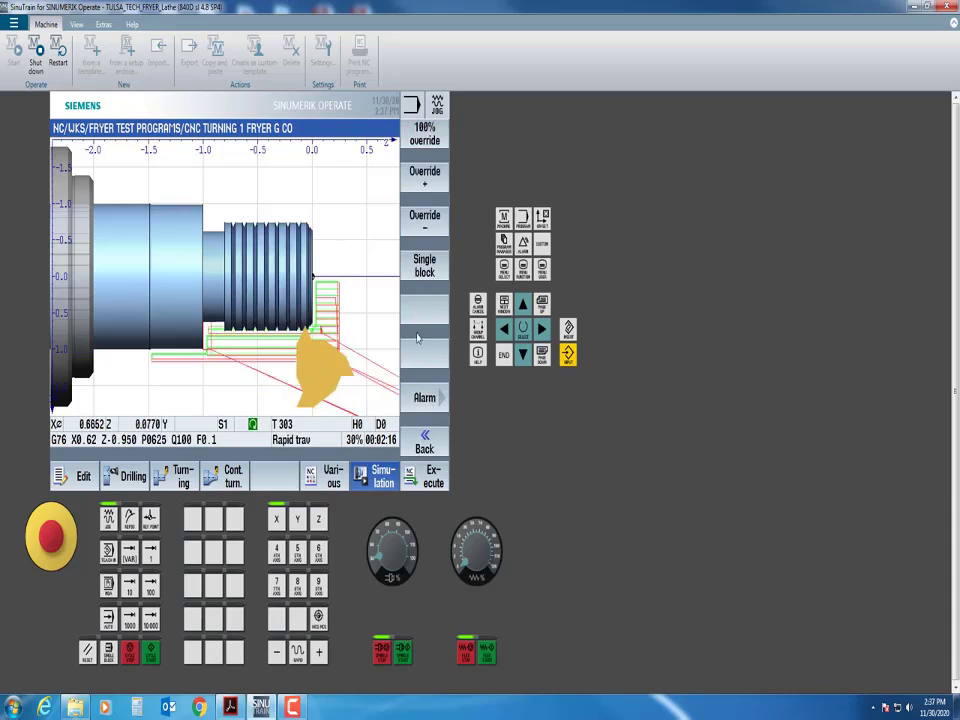
{"action": "left_click", "coordinate": [424, 219]}
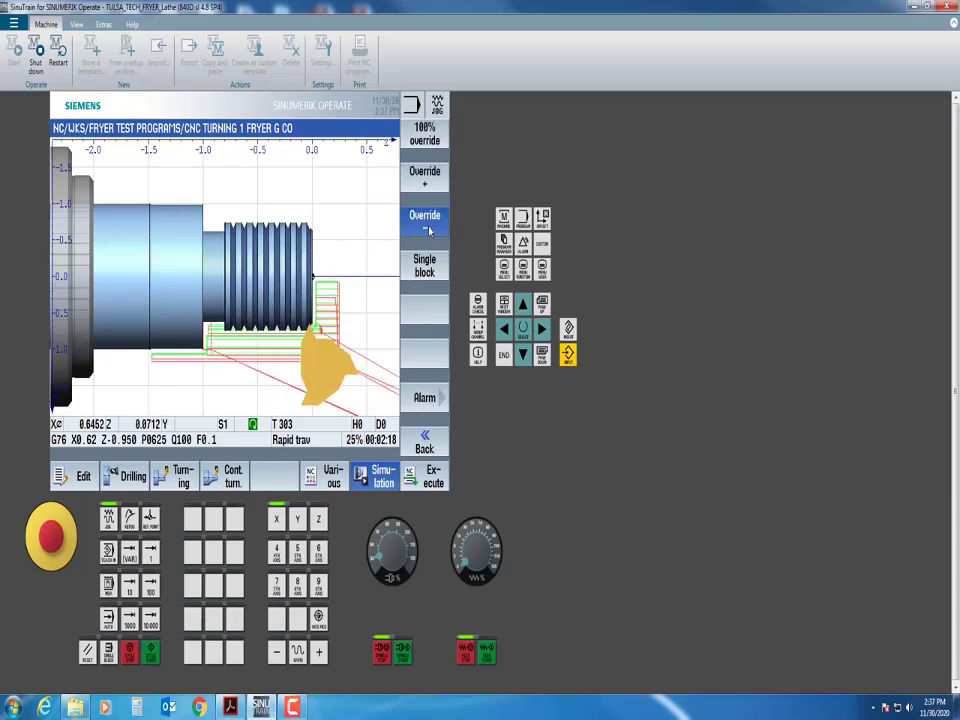
{"action": "left_click", "coordinate": [424, 442]}
{"action": "left_click", "coordinate": [425, 134]}
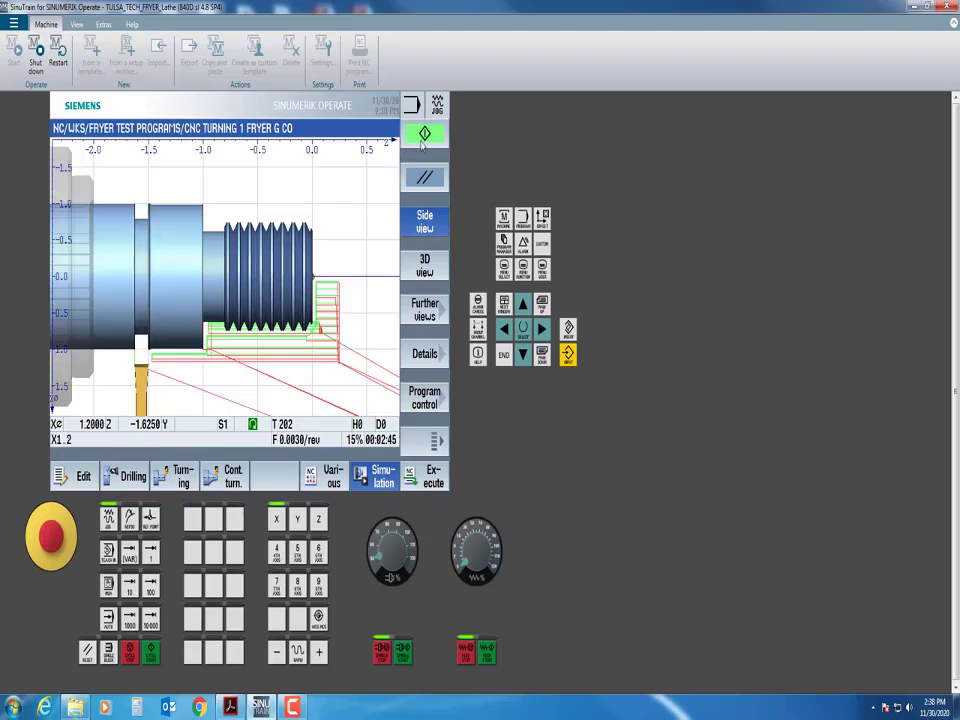
Enable single-block mode and continue the simulation through the part-off cut to X0.001.
{"action": "left_click", "coordinate": [427, 425]}
{"action": "left_click", "coordinate": [424, 266]}
{"action": "left_click", "coordinate": [423, 438]}
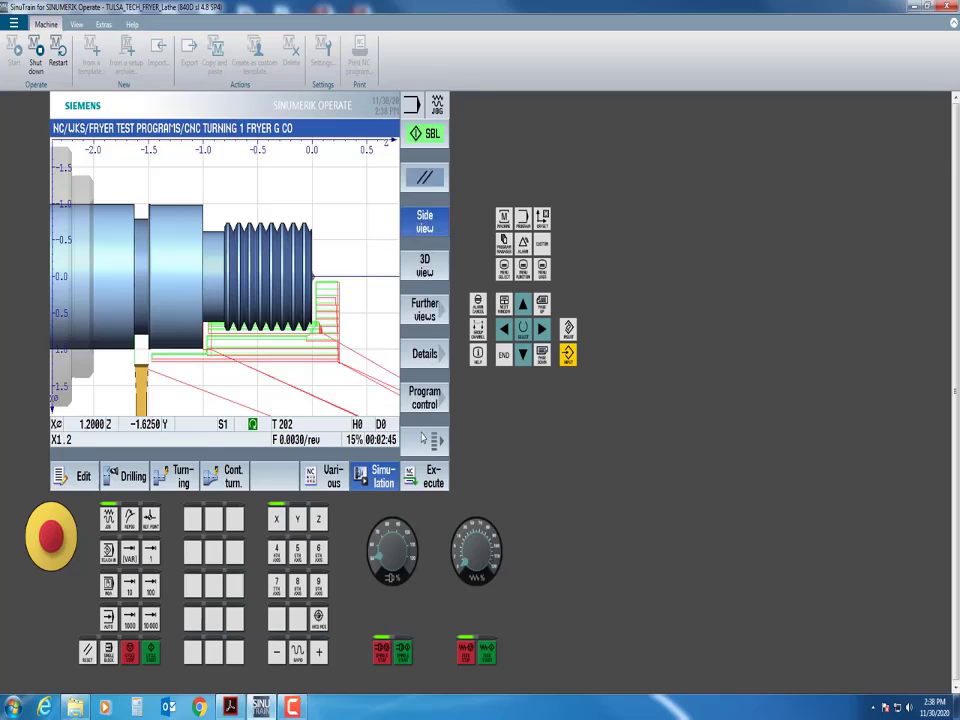
{"action": "left_click", "coordinate": [432, 145]}
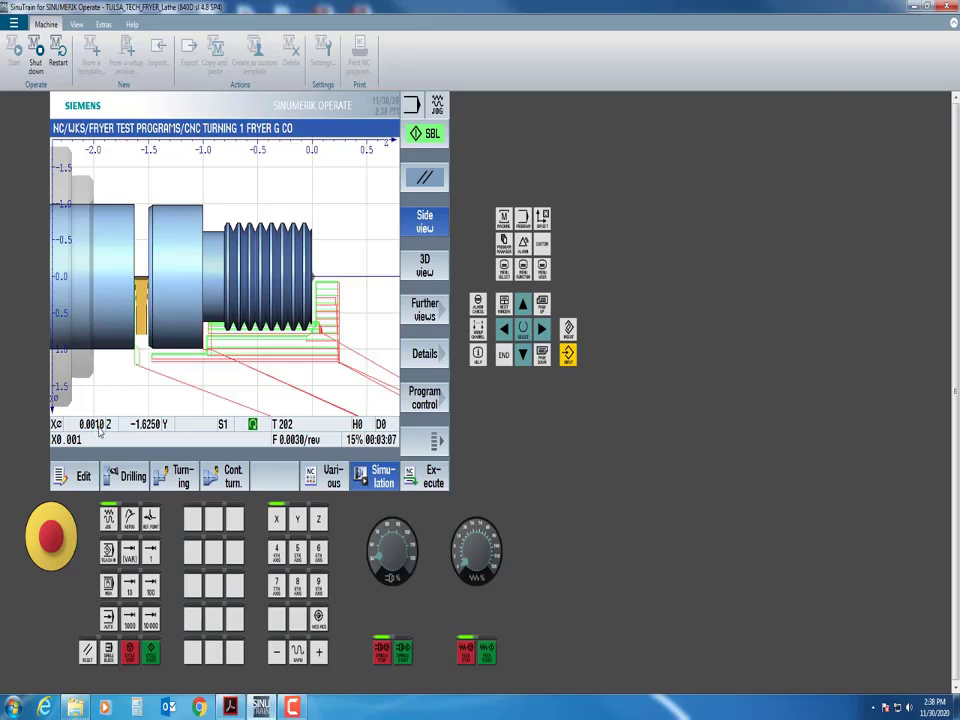
Turn single-block mode off and run the simulation to the program end at M30.
{"action": "left_click", "coordinate": [424, 405]}
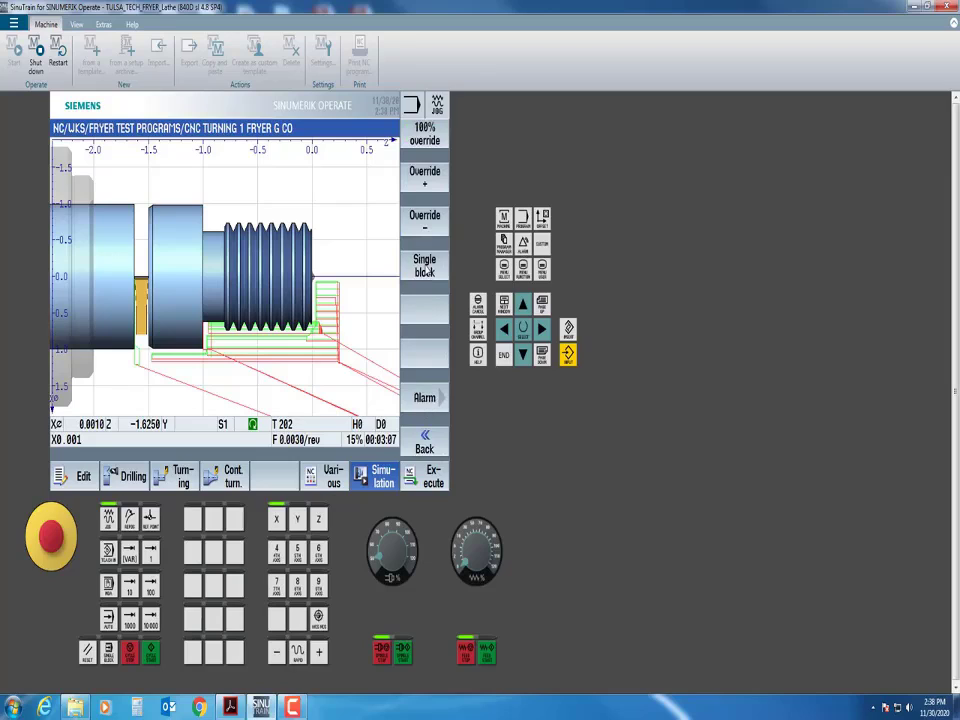
{"action": "left_click", "coordinate": [424, 442]}
{"action": "left_click", "coordinate": [424, 134]}
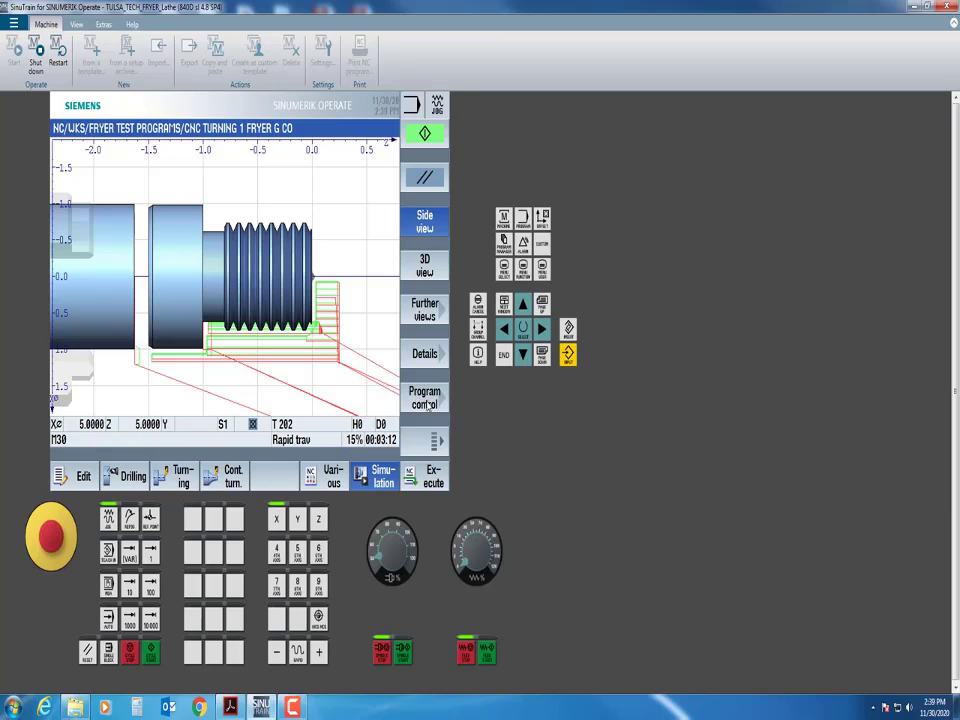
Examine the thread profile of the simulated part up close in the side view, checking its crests and roots.
{"action": "left_click", "coordinate": [424, 310]}
{"action": "left_click", "coordinate": [424, 180]}
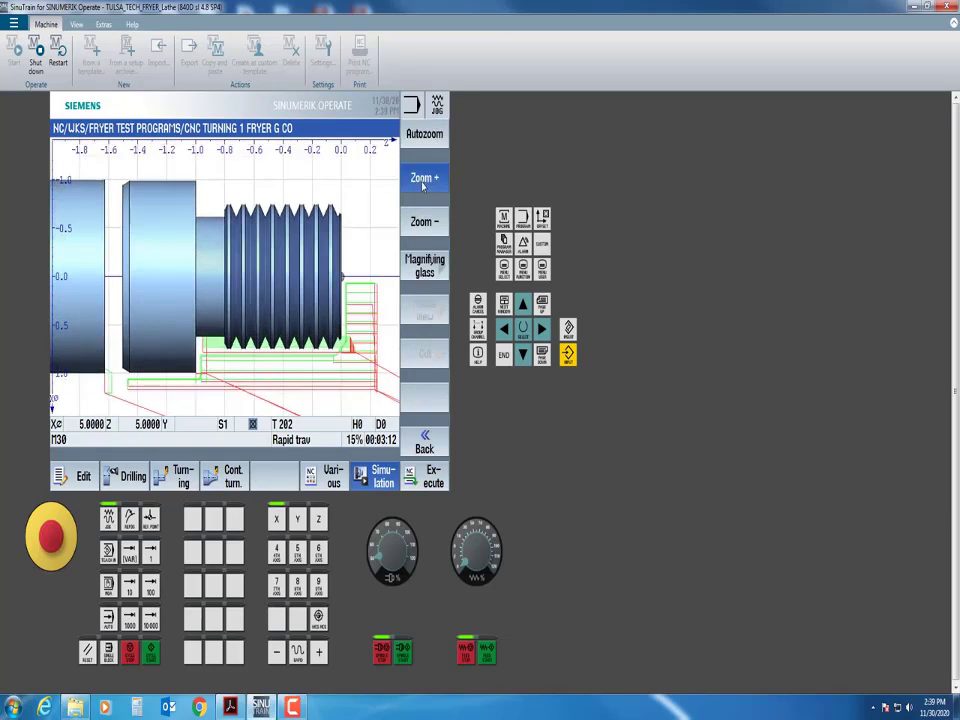
{"action": "left_click", "coordinate": [423, 182]}
{"action": "left_click", "coordinate": [423, 182]}
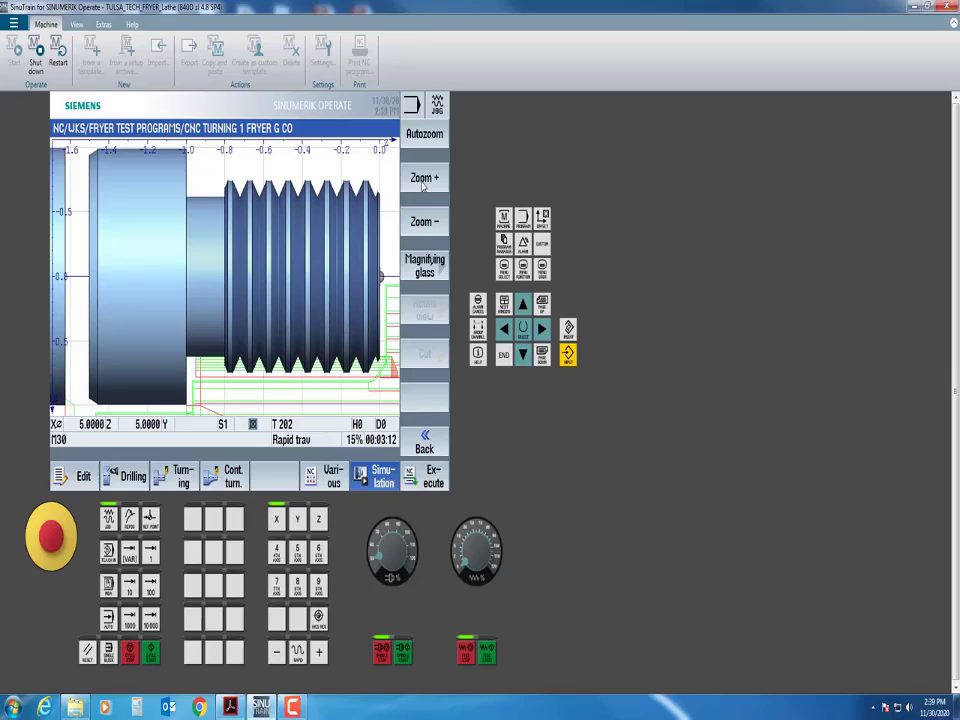
{"action": "key", "text": "Right"}
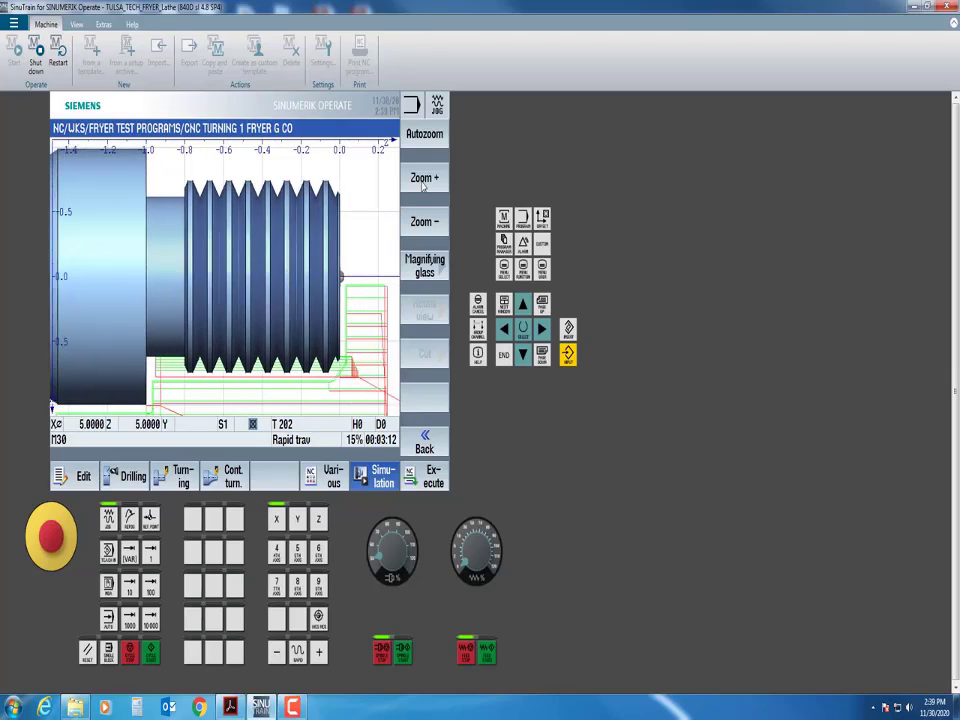
{"action": "key", "text": "Right"}
{"action": "key", "text": "Up"}
{"action": "key", "text": "Up"}
{"action": "key", "text": "Up"}
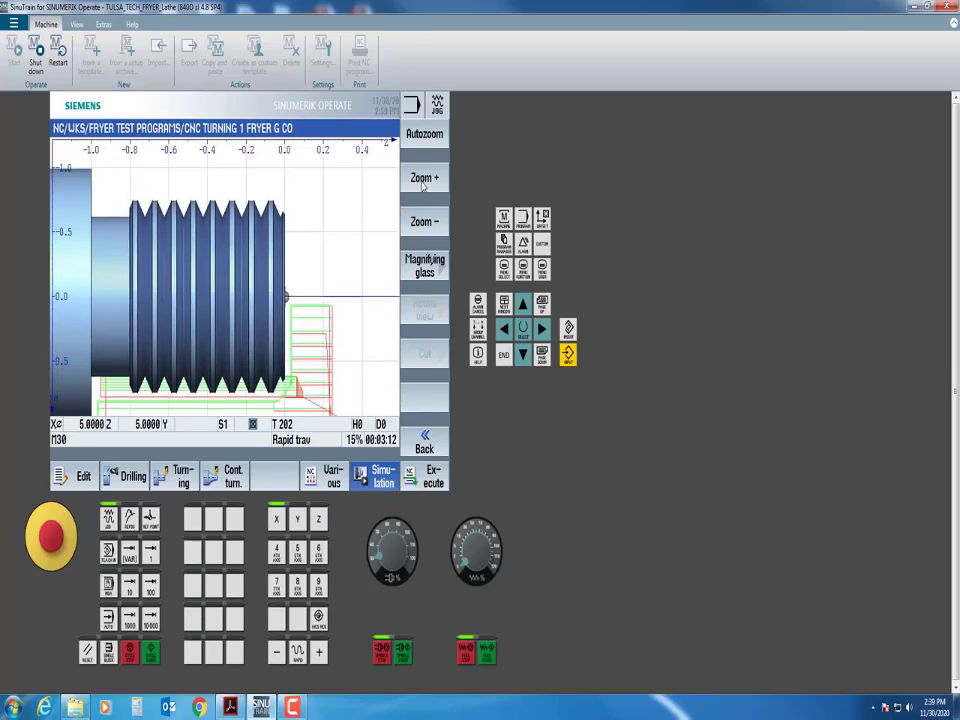
{"action": "left_click", "coordinate": [423, 182]}
{"action": "left_click", "coordinate": [423, 180]}
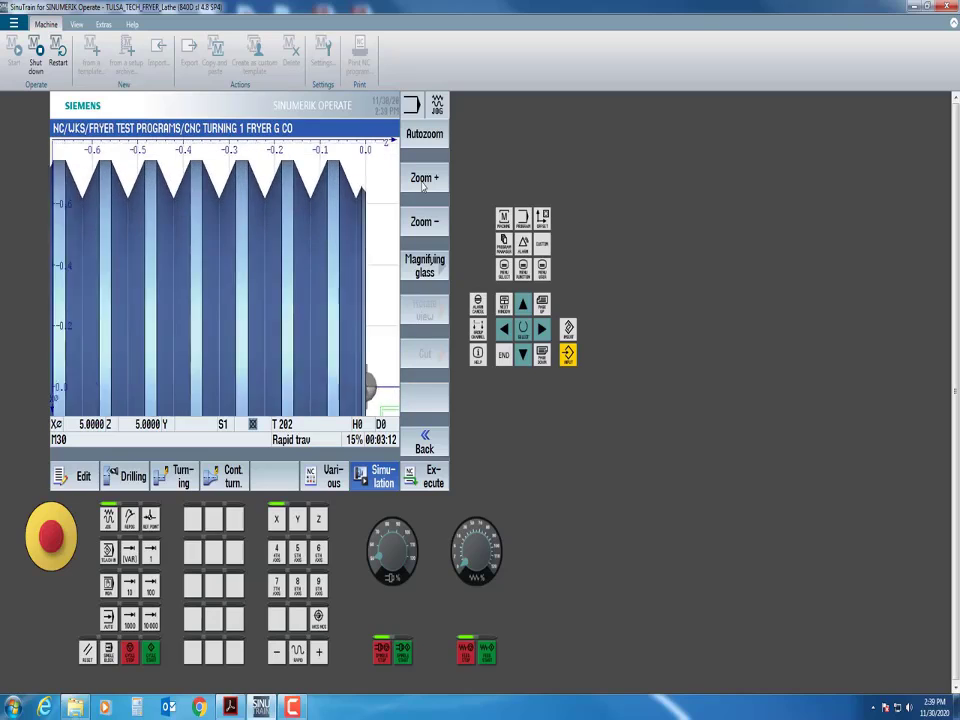
{"action": "key", "text": "Up"}
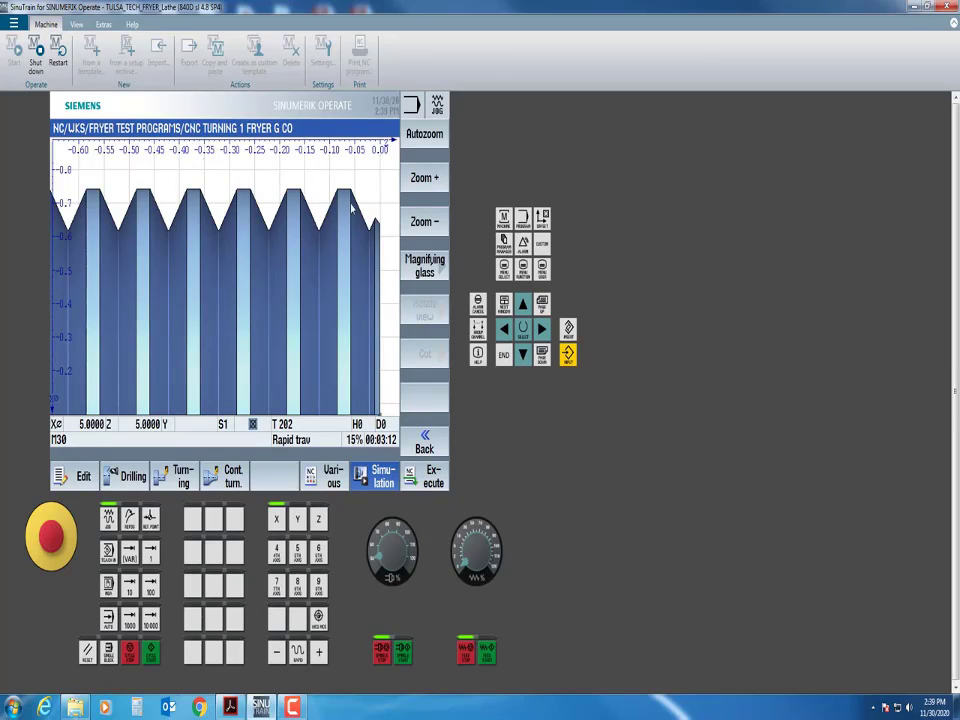
{"action": "key", "text": "plus"}
{"action": "key", "text": "plus"}
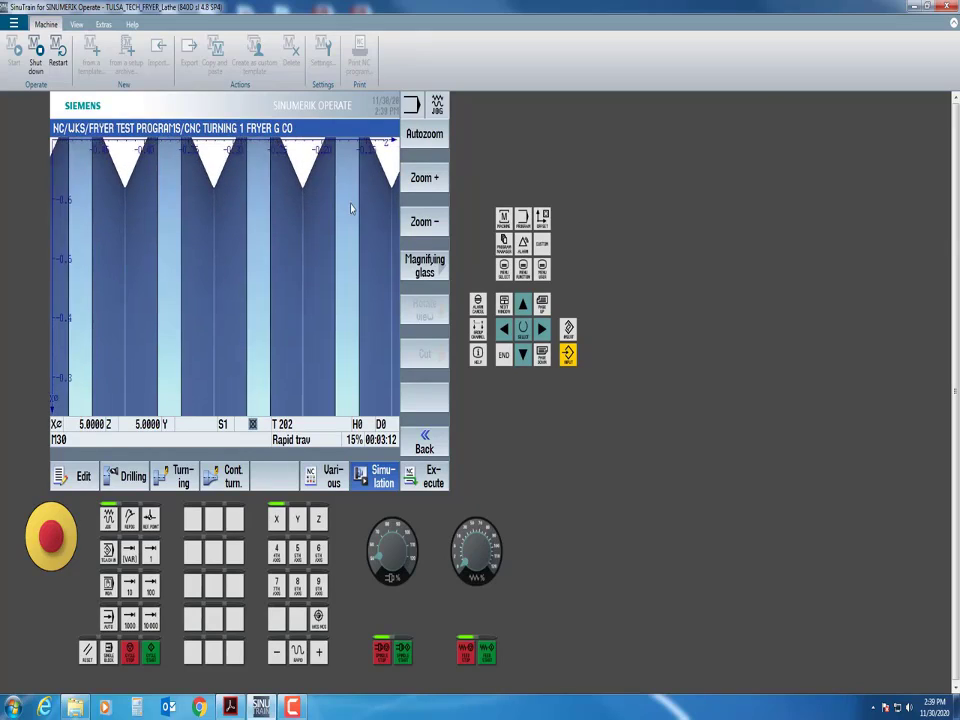
{"action": "key", "text": "Down"}
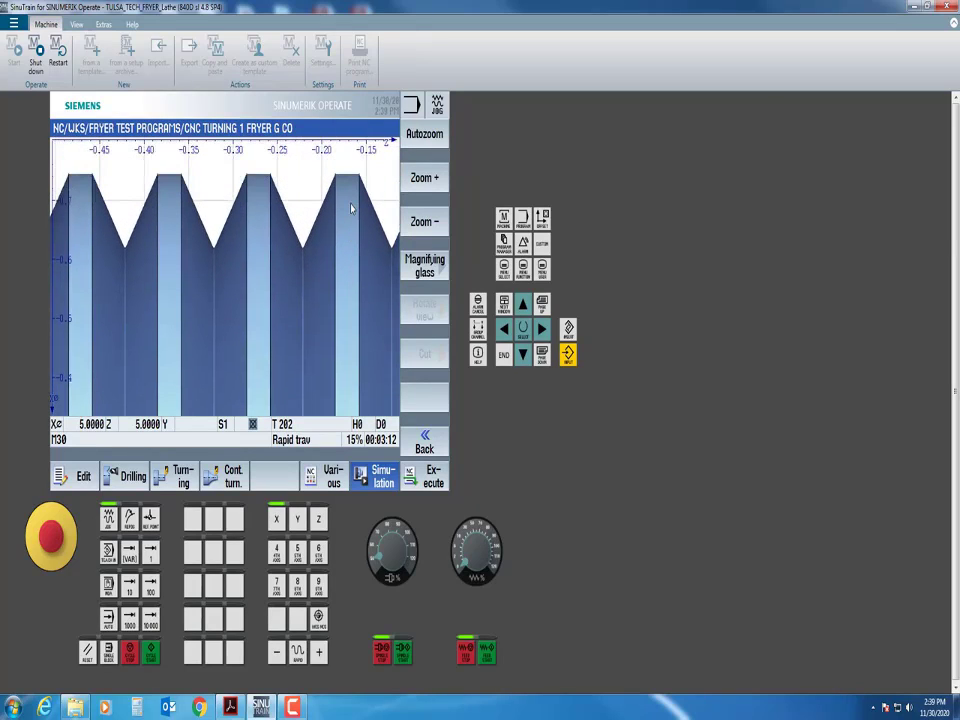
{"action": "key", "text": "Up"}
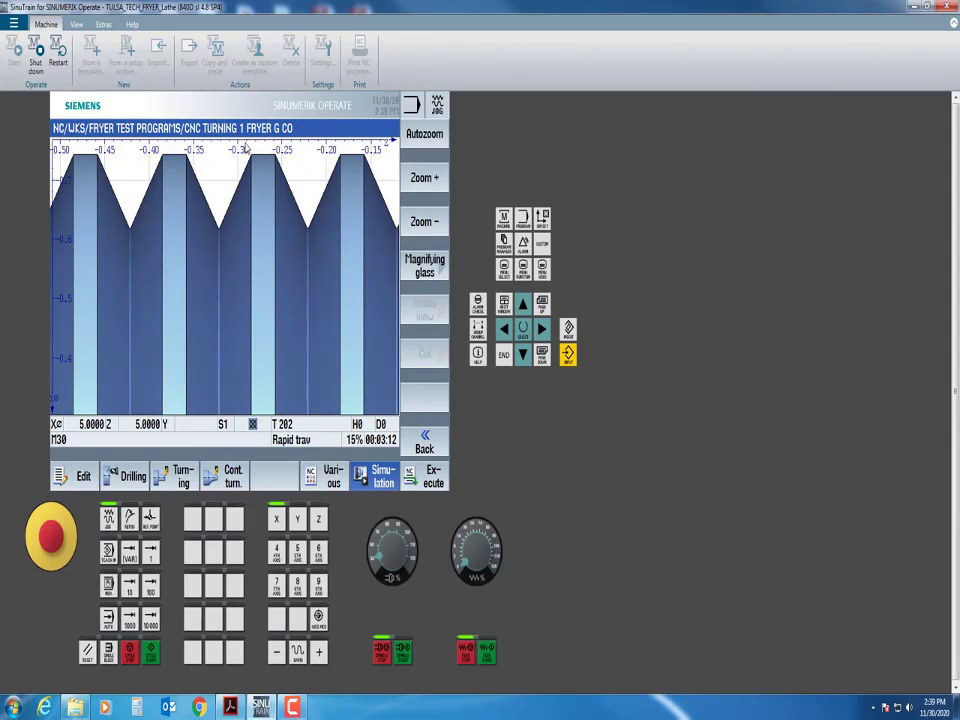
Examine the thread relief groove and the rear chamfer of the large diameter near Z-1.5 up close.
{"action": "scroll", "coordinate": [252, 215], "scroll_direction": "down", "scroll_amount": 8}
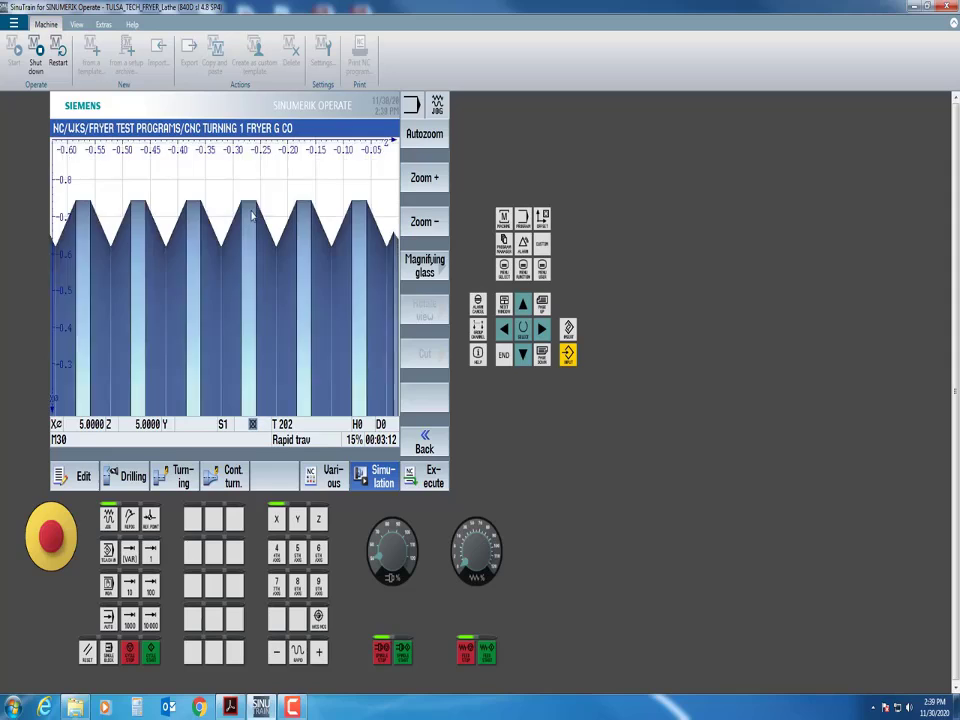
{"action": "scroll", "coordinate": [252, 215], "scroll_direction": "down", "scroll_amount": 4}
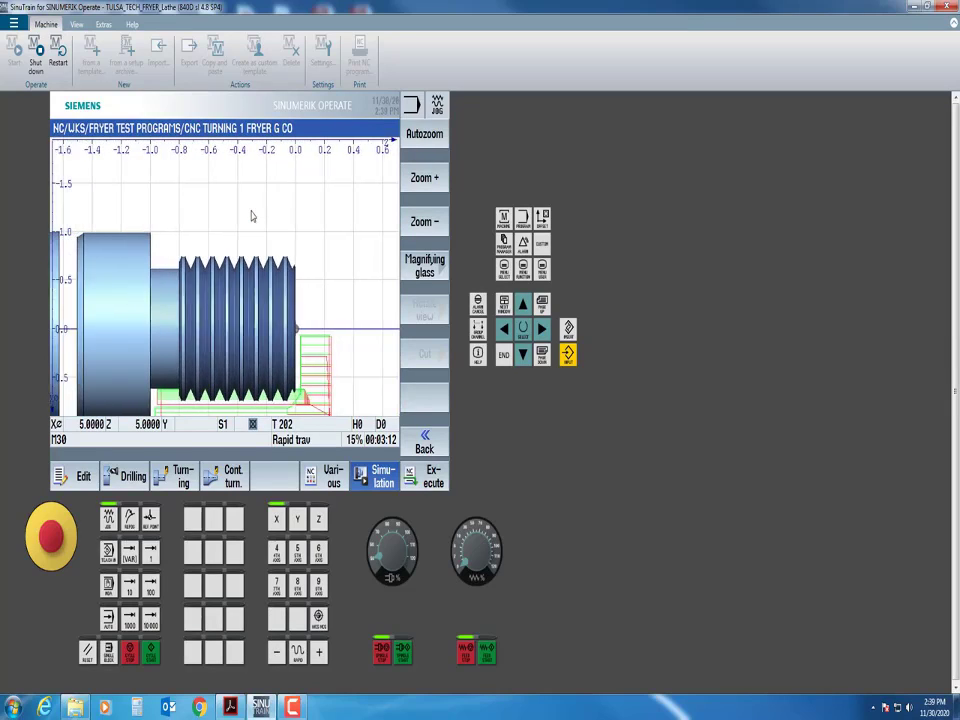
{"action": "key", "text": "Left"}
{"action": "key", "text": "Left"}
{"action": "key", "text": "Left"}
{"action": "scroll", "coordinate": [252, 215], "scroll_direction": "up", "scroll_amount": 5}
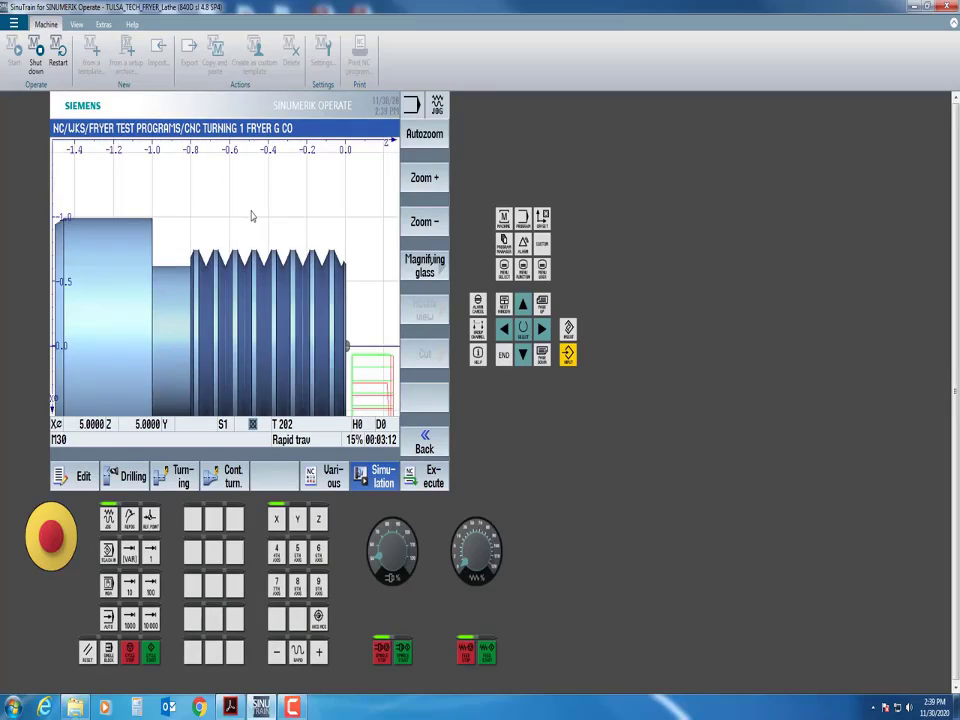
{"action": "key", "text": "Left"}
{"action": "key", "text": "Left"}
{"action": "key", "text": "Left"}
{"action": "key", "text": "Left"}
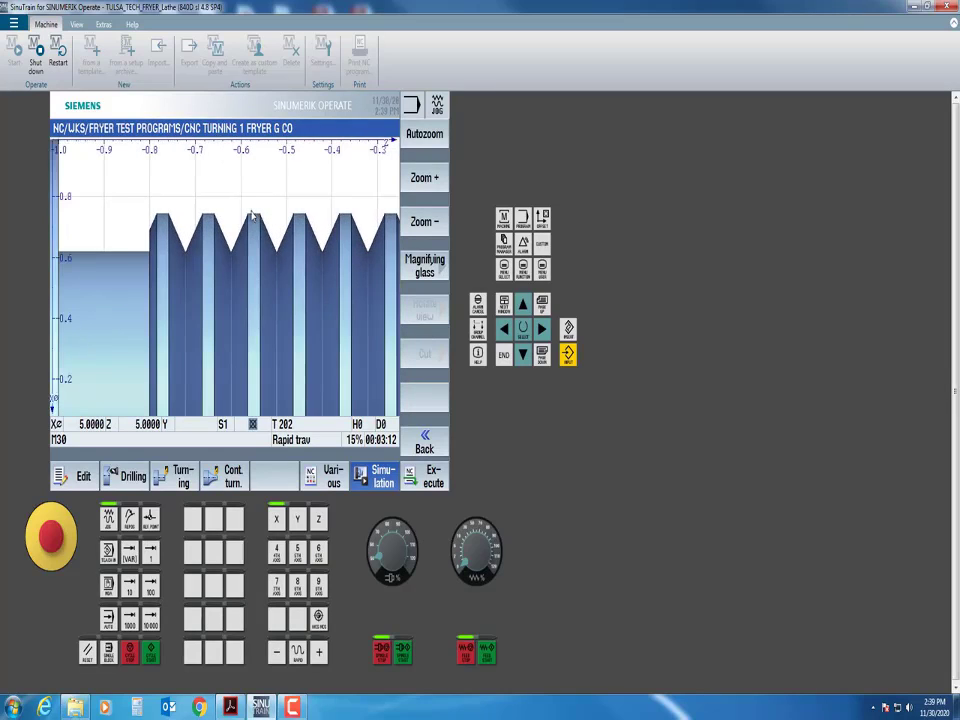
{"action": "key", "text": "Left"}
{"action": "key", "text": "Left"}
{"action": "key", "text": "Left"}
{"action": "key", "text": "Left"}
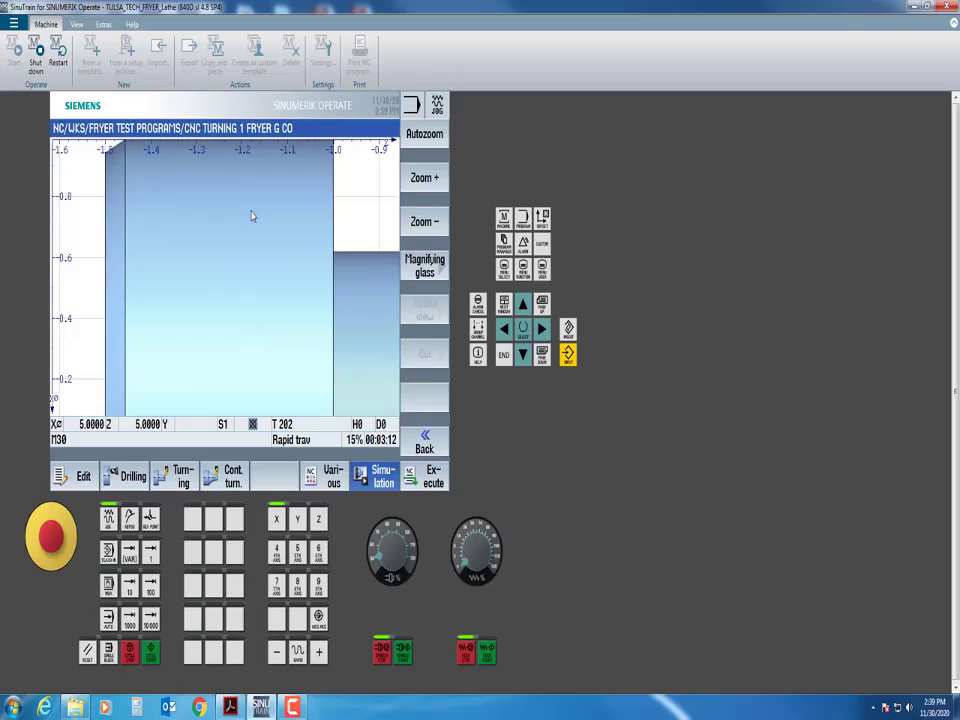
{"action": "key", "text": "Up"}
{"action": "key", "text": "Up"}
{"action": "key", "text": "Right"}
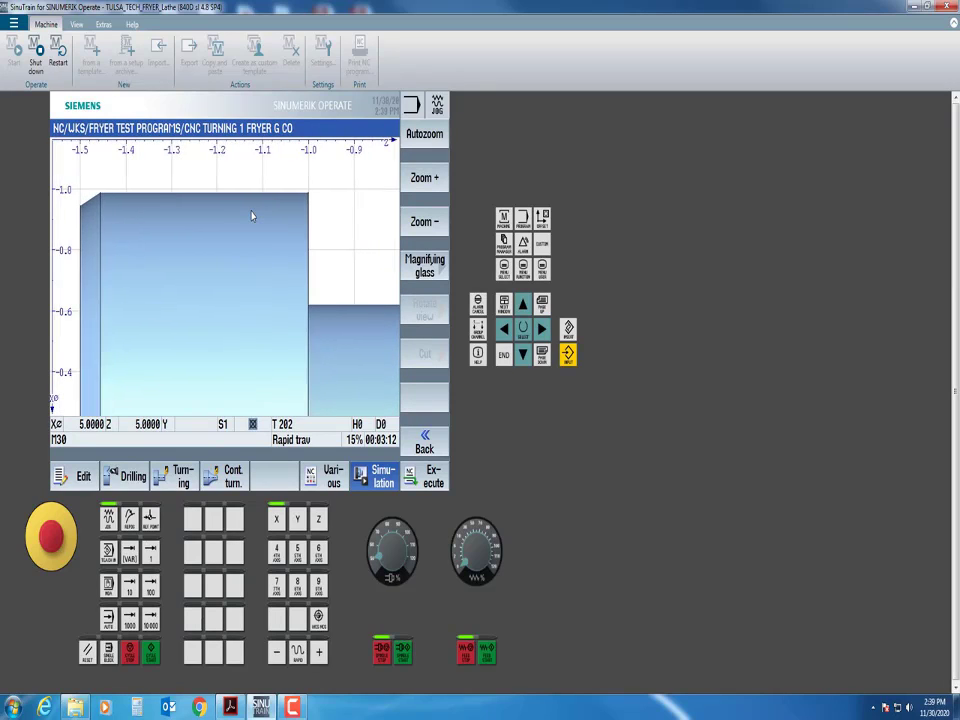
{"action": "key", "text": "Left"}
{"action": "key", "text": "Left"}
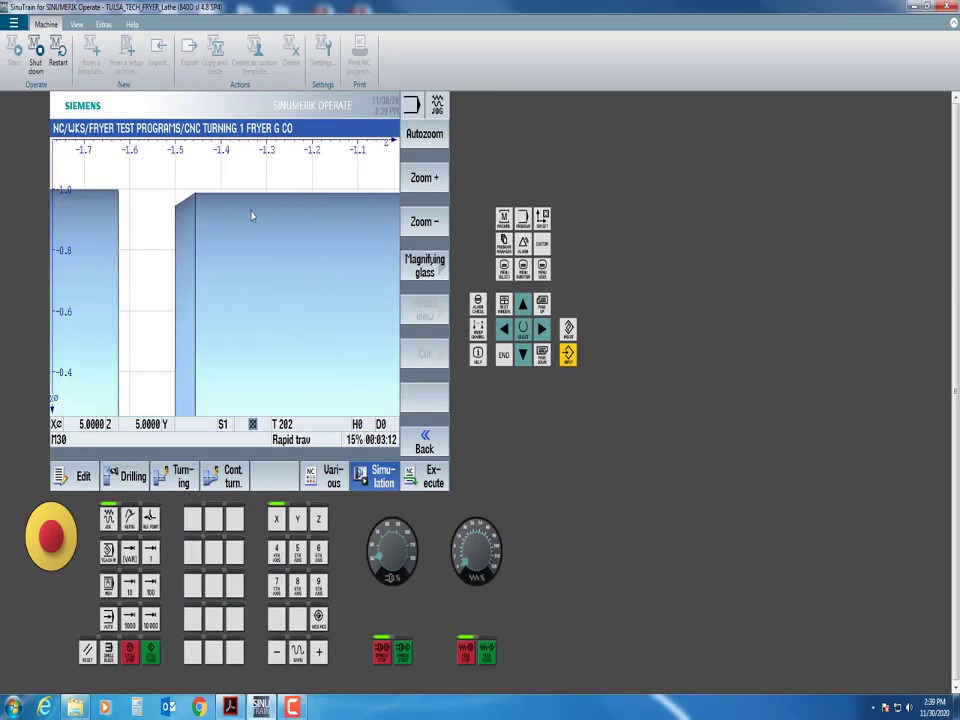
{"action": "key", "text": "plus"}
{"action": "key", "text": "plus"}
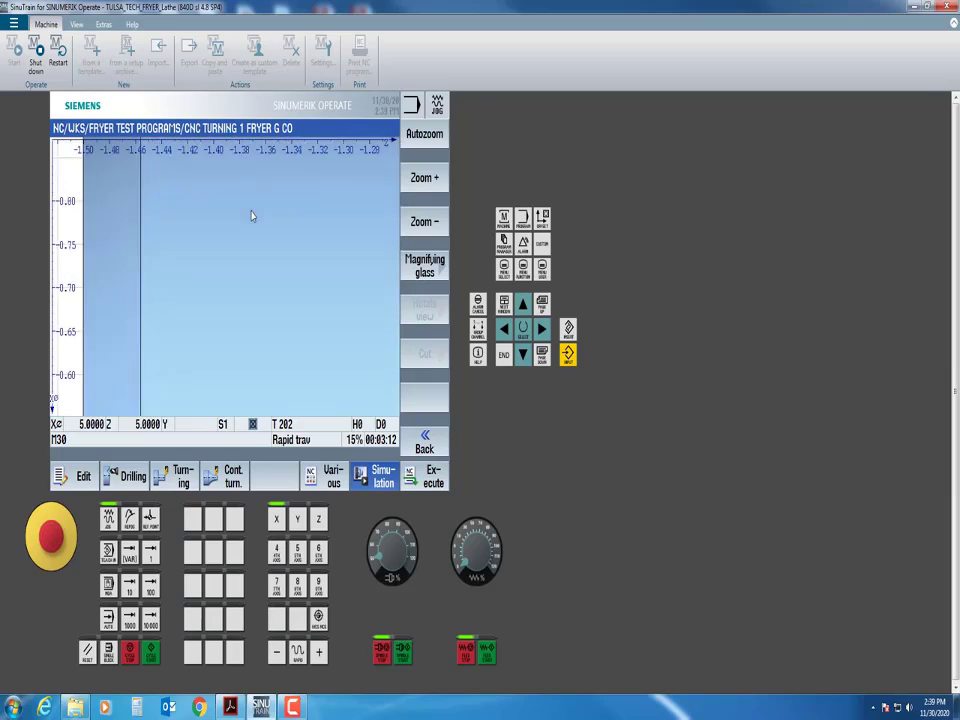
{"action": "key", "text": "Down"}
{"action": "key", "text": "Down"}
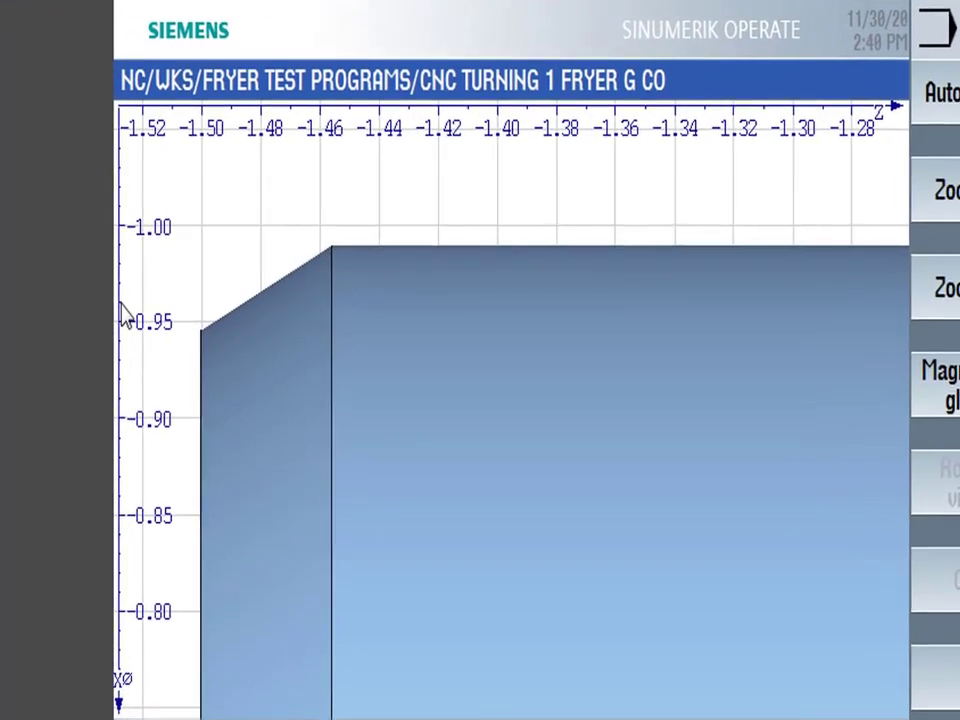
{"action": "key", "text": "Right"}
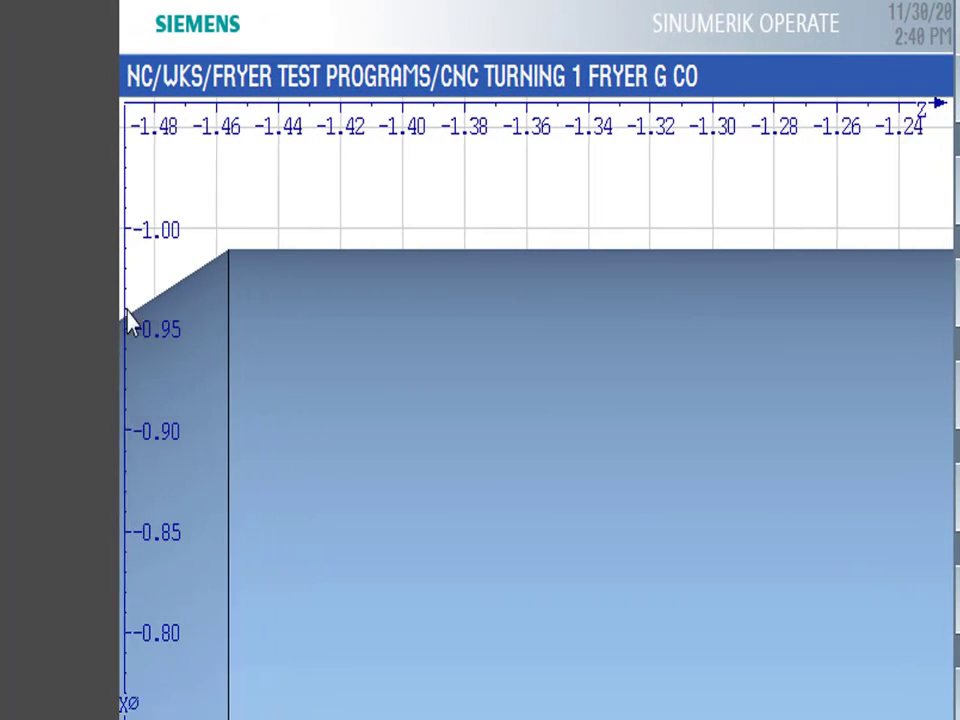
Examine the rear chamfer edge of the large diameter near Z-1.45 up close, and return to the view of the whole part.
{"action": "key", "text": "Right"}
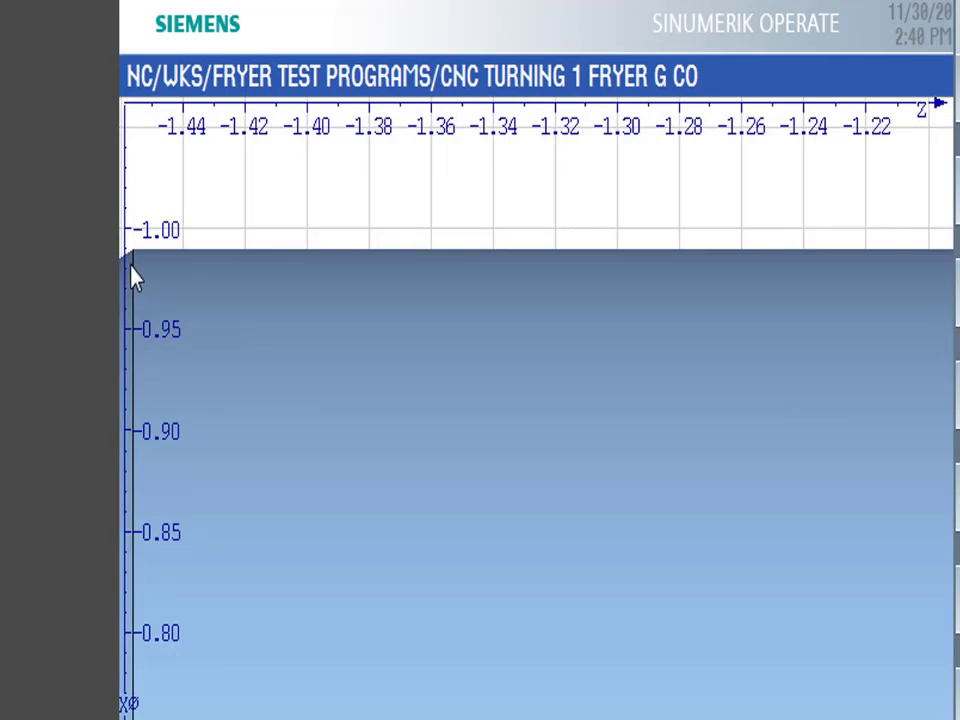
{"action": "key", "text": "Left"}
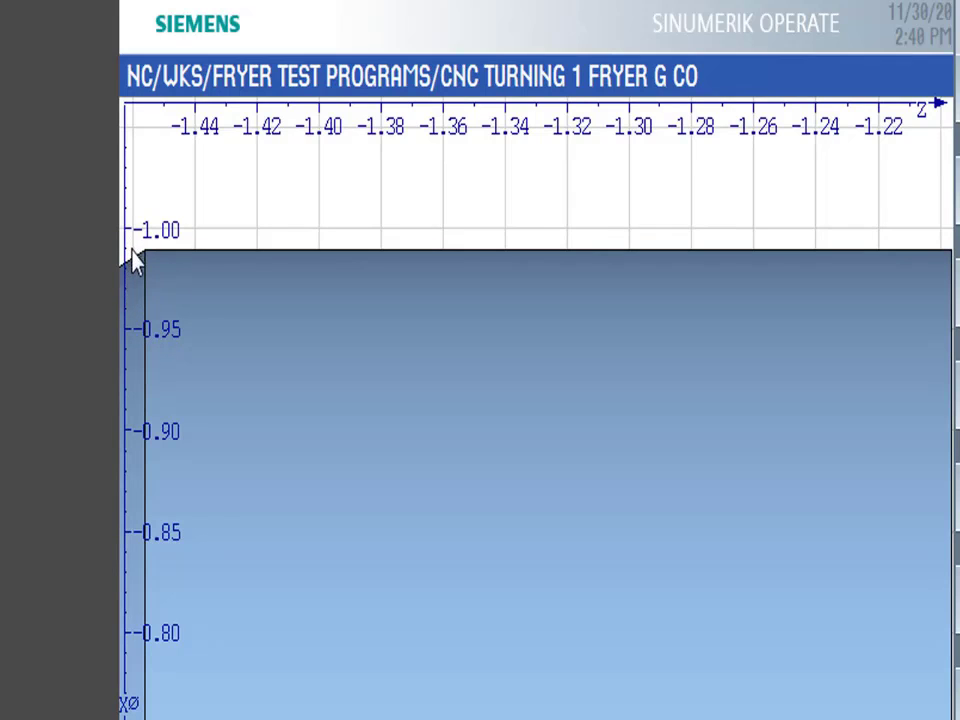
{"action": "key", "text": "Left"}
{"action": "key", "text": "Right"}
{"action": "key", "text": "Right"}
{"action": "key", "text": "Right"}
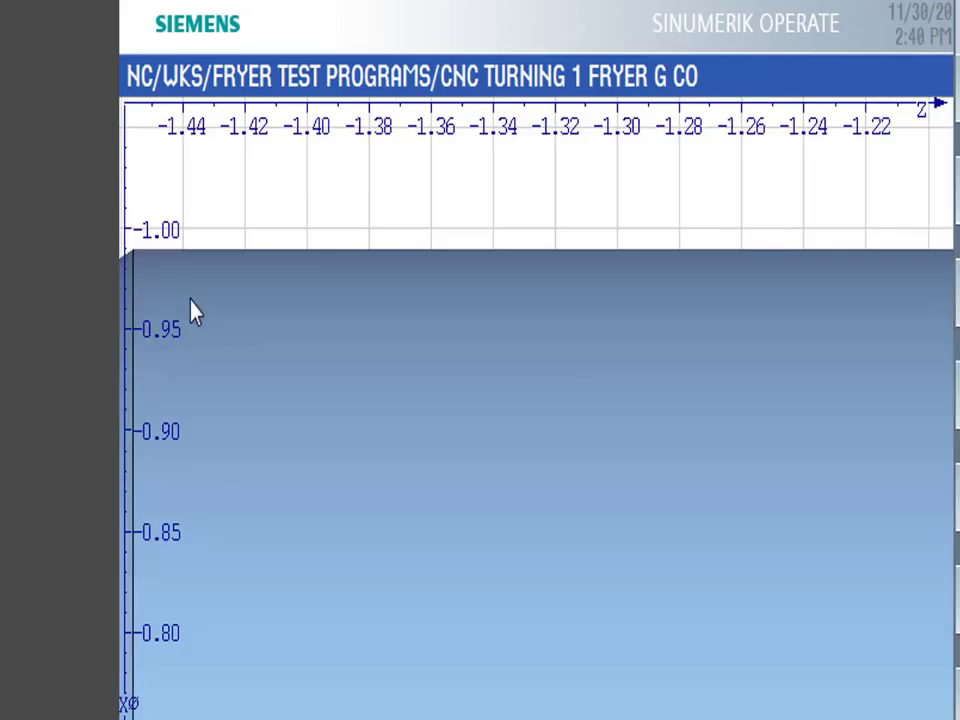
{"action": "key", "text": "Left"}
{"action": "key", "text": "Right"}
{"action": "key", "text": "Right"}
{"action": "key", "text": "Left"}
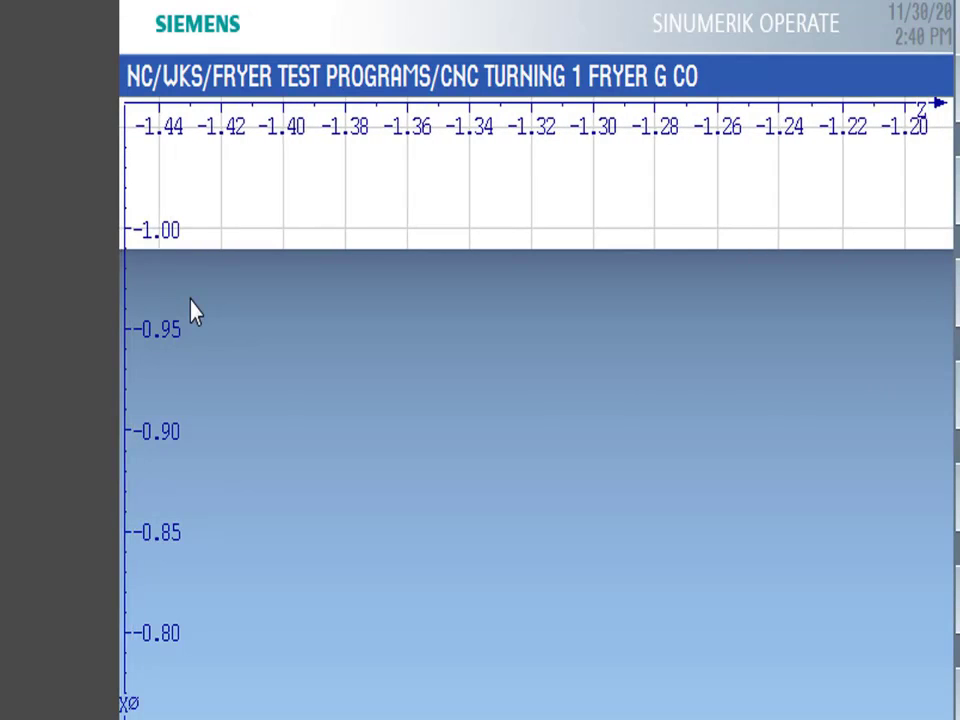
{"action": "key", "text": "Left"}
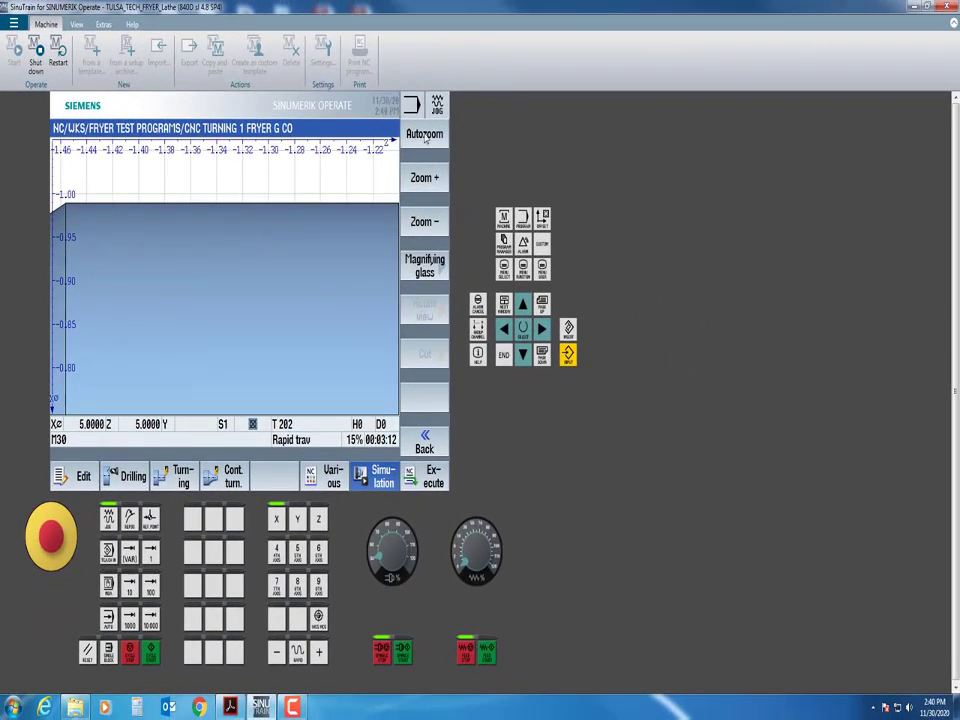
{"action": "left_click", "coordinate": [425, 136]}
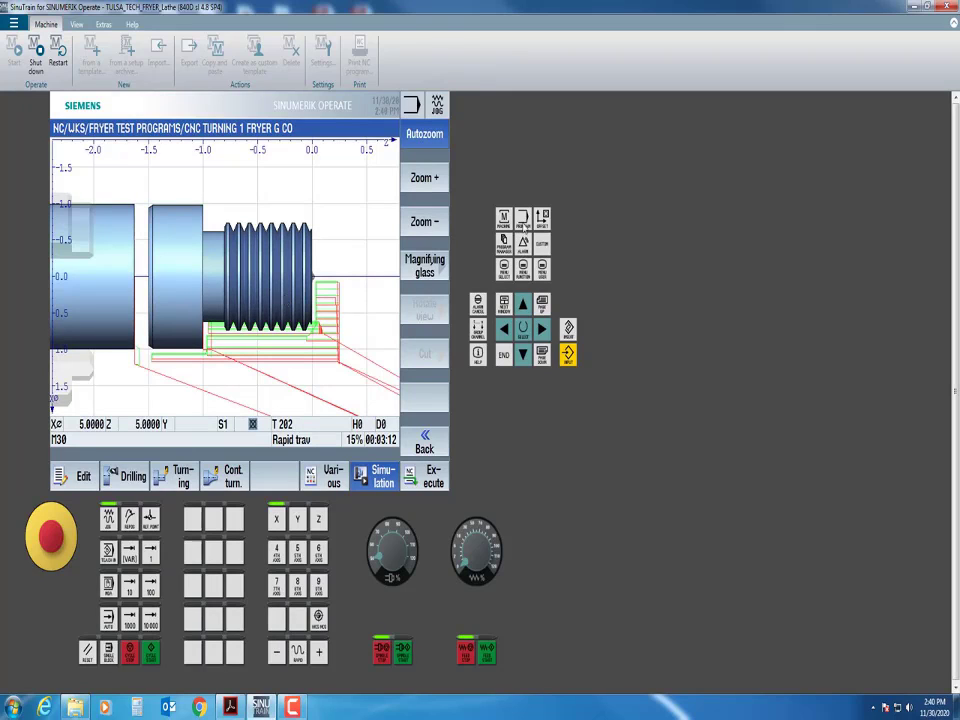
Check the tool list, and review the turning, grooving and threading blocks of the CNC TURNING 1 FRYER G CO program in the editor.
{"action": "left_click", "coordinate": [545, 219]}
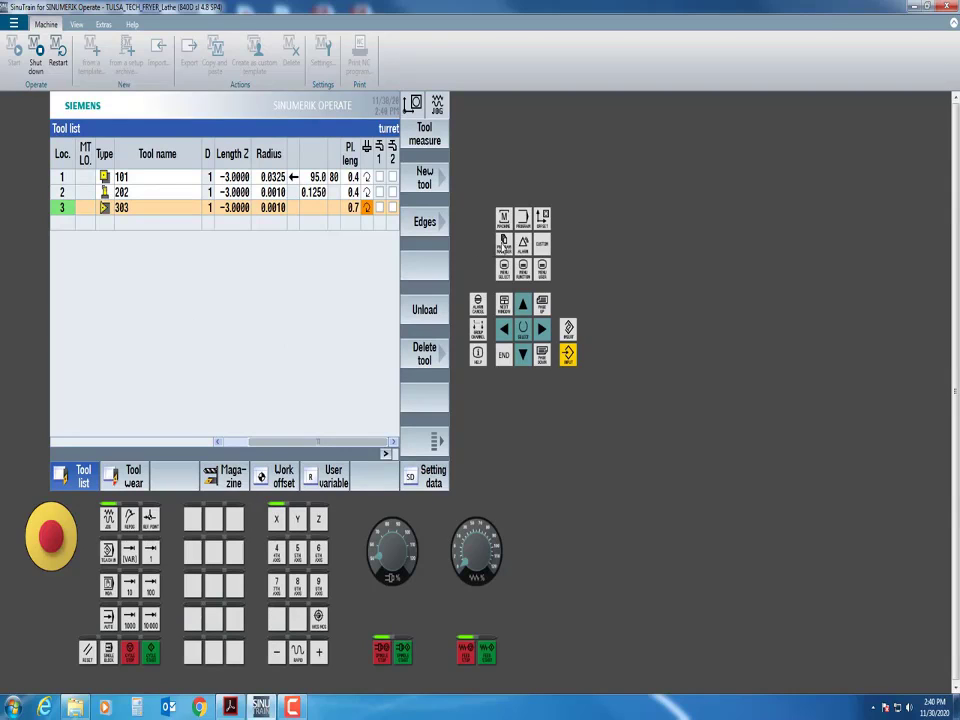
{"action": "left_click", "coordinate": [503, 242]}
{"action": "key", "text": "Return"}
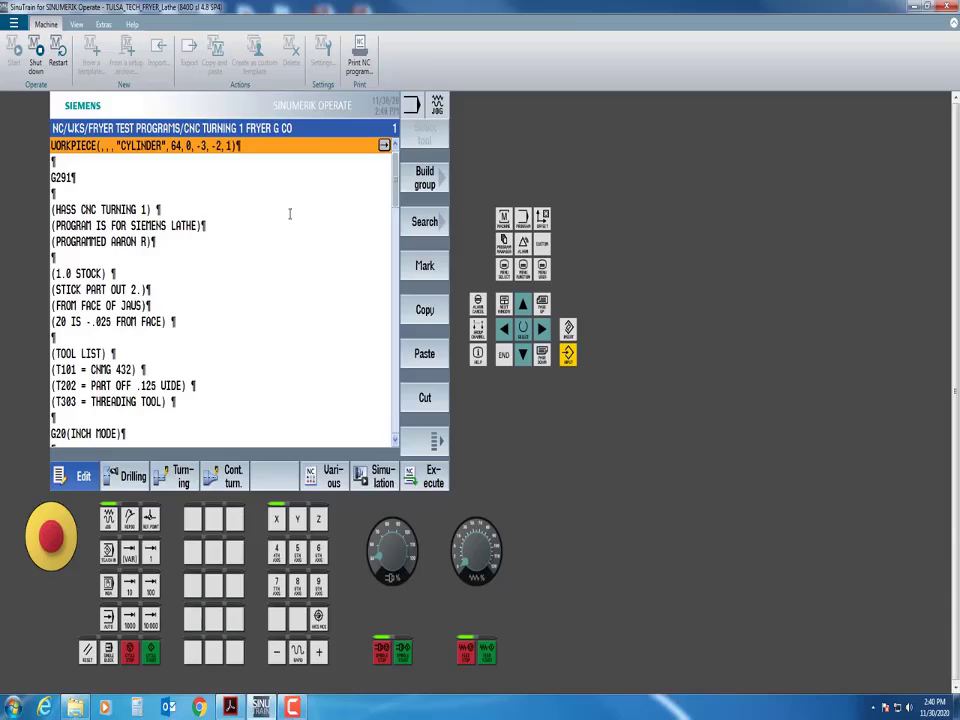
{"action": "left_click_drag", "start_coordinate": [397, 183], "coordinate": [397, 232]}
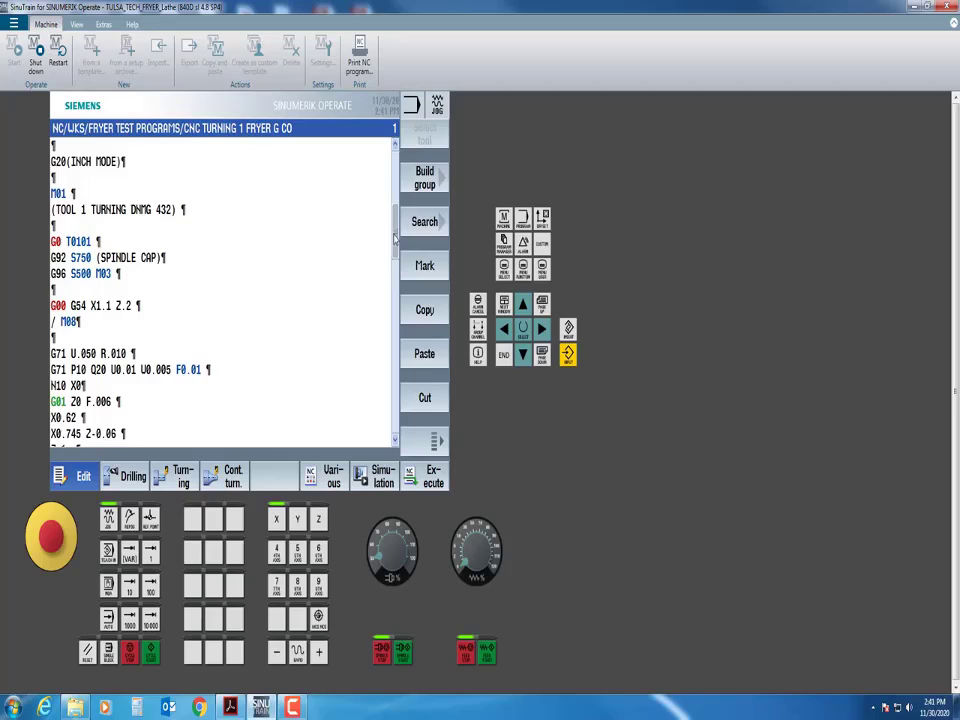
{"action": "left_click_drag", "start_coordinate": [396, 236], "coordinate": [396, 296]}
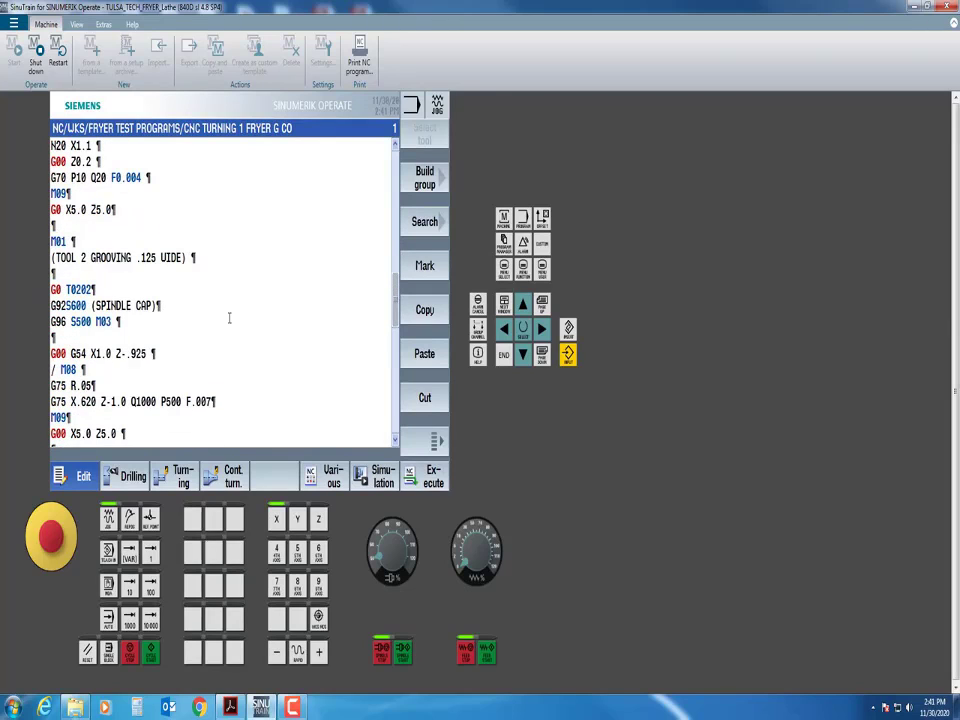
{"action": "left_click_drag", "start_coordinate": [396, 302], "coordinate": [396, 340]}
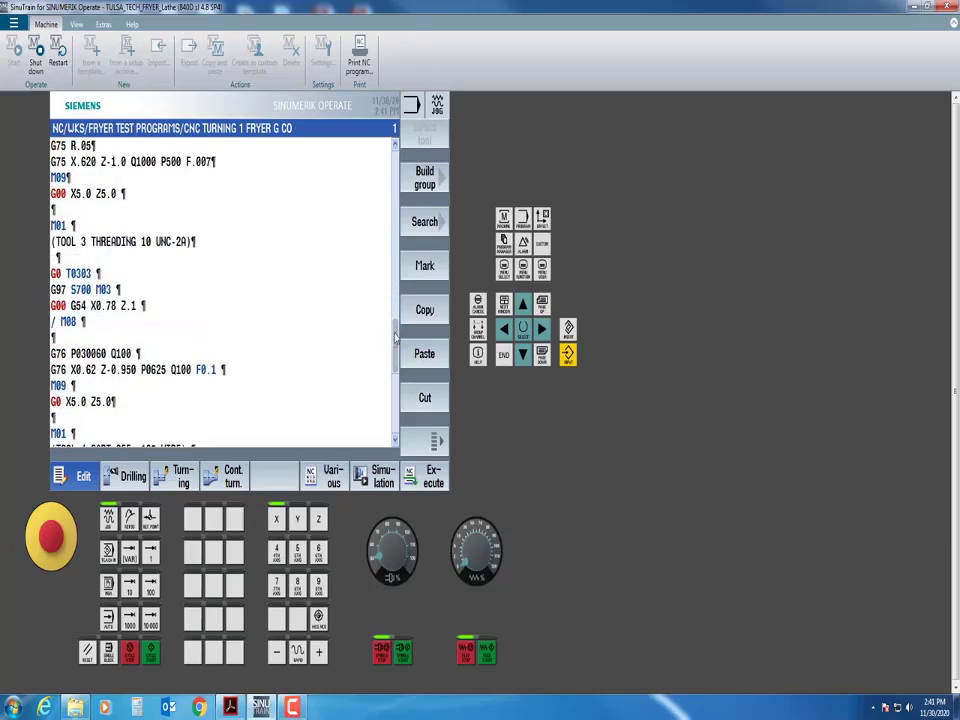